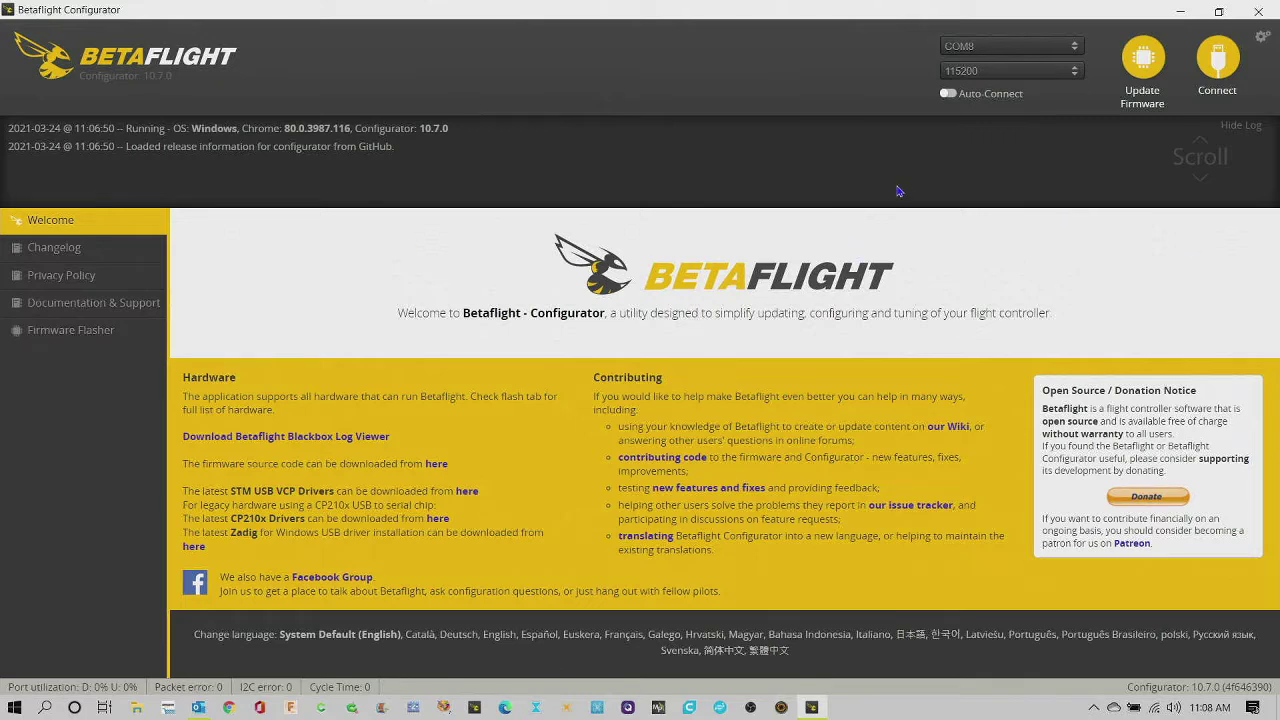
Step: Connect to the flight controller on COM8 and bring up its serial port configuration
left_click(1209, 66)
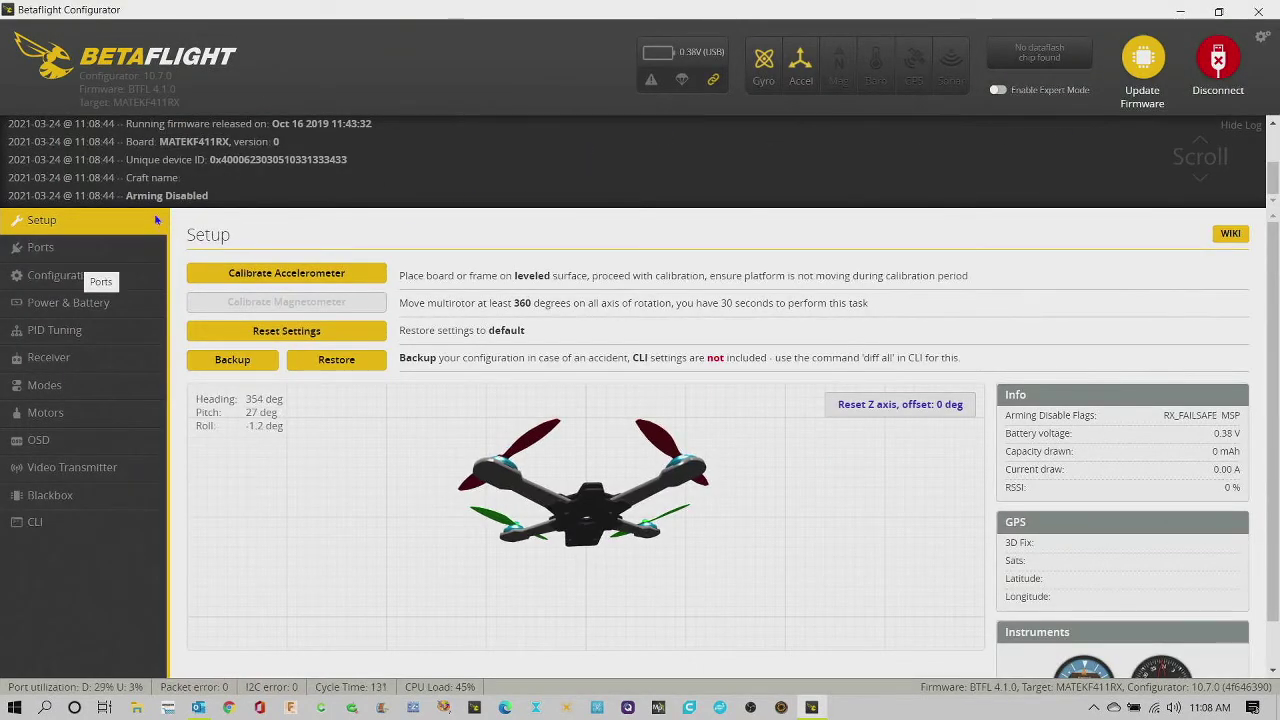
left_click(84, 413)
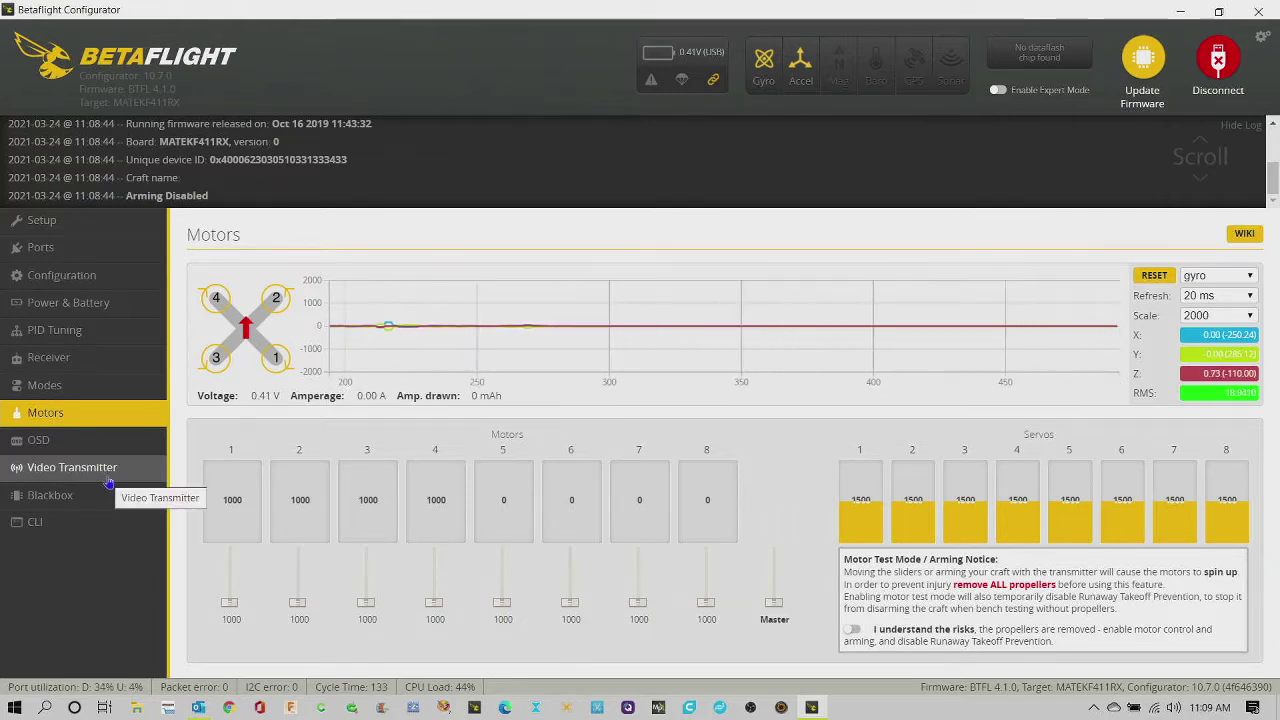
left_click(80, 256)
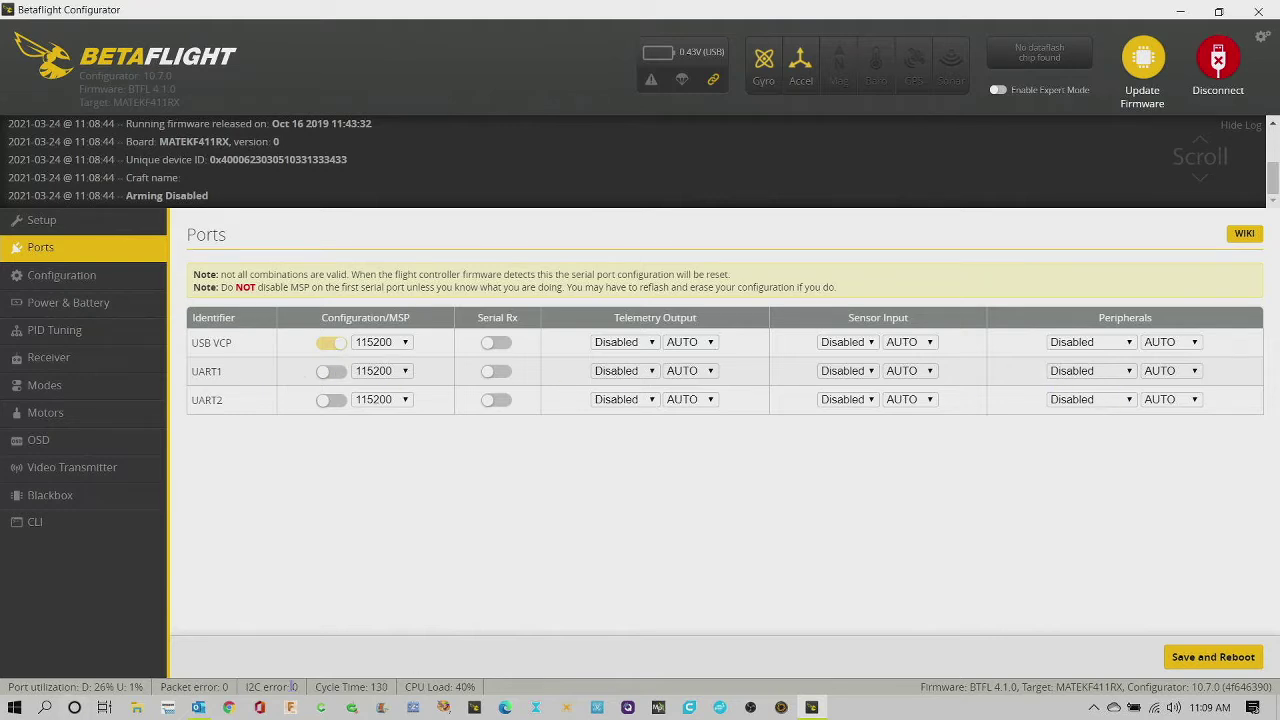
Step: Switch to Chrome and search Google for "happymodel crazy f411 pro"
left_click(227, 708)
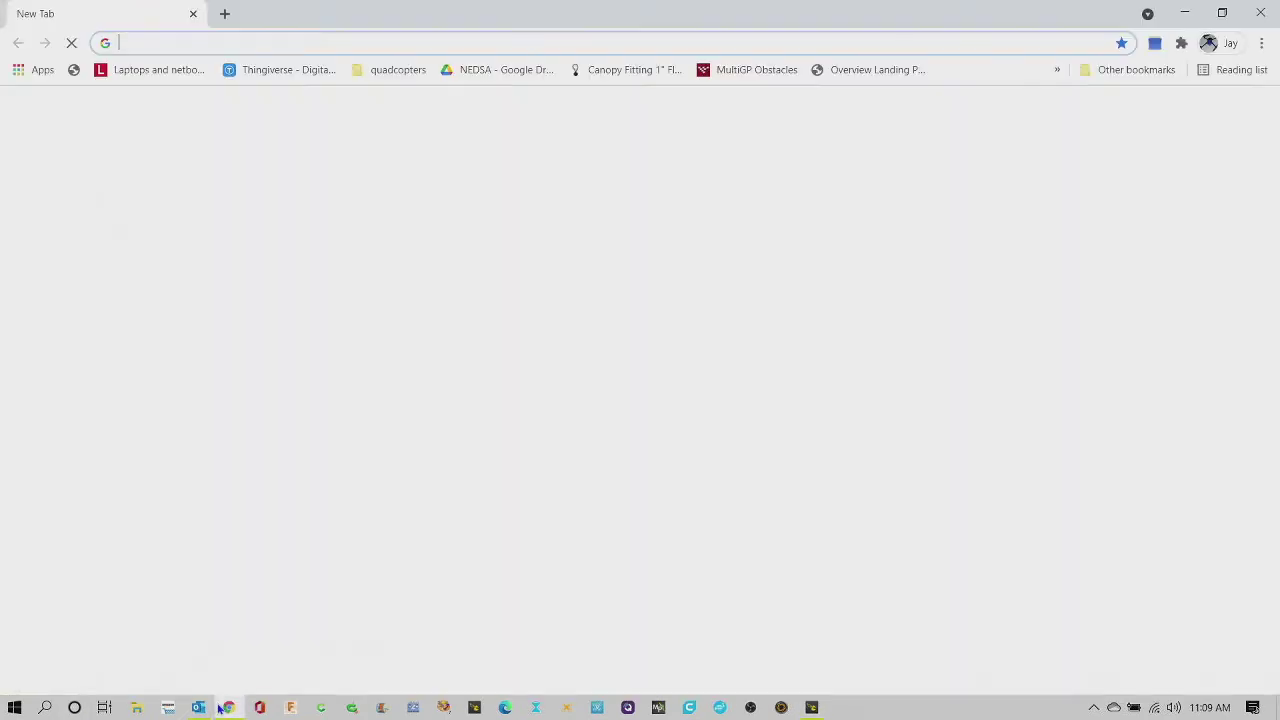
left_click(530, 349)
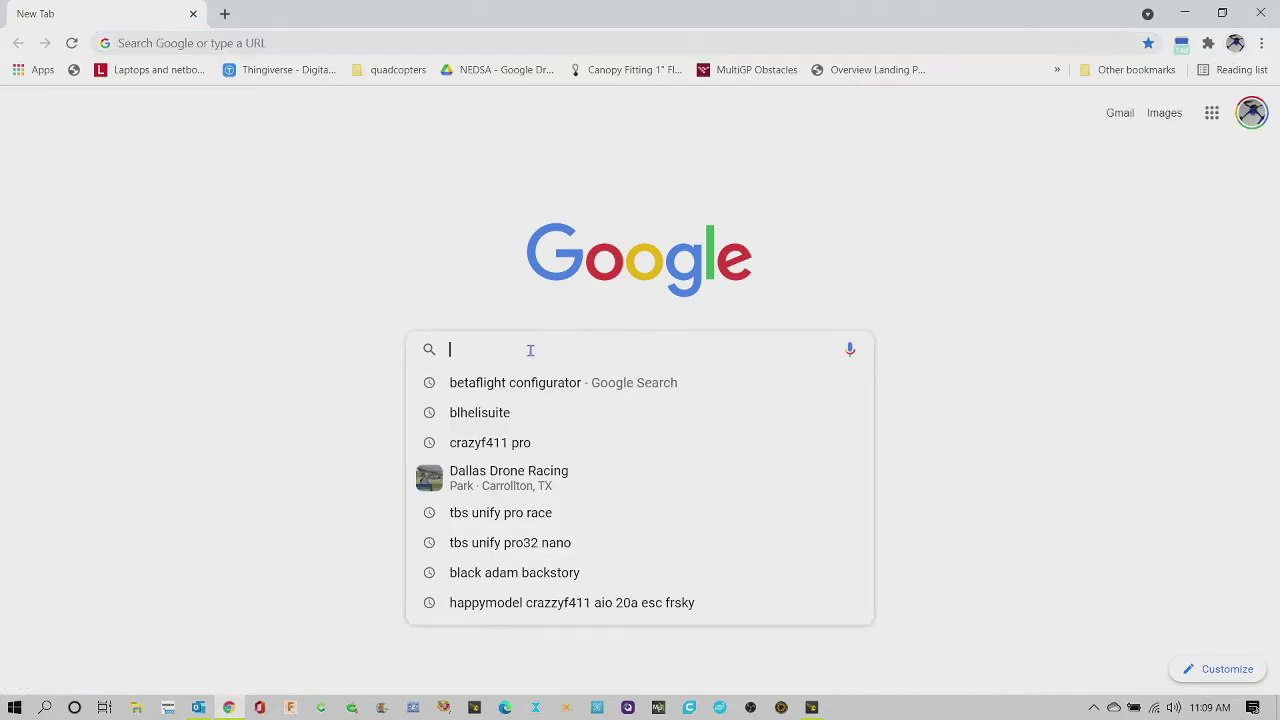
type("ha")
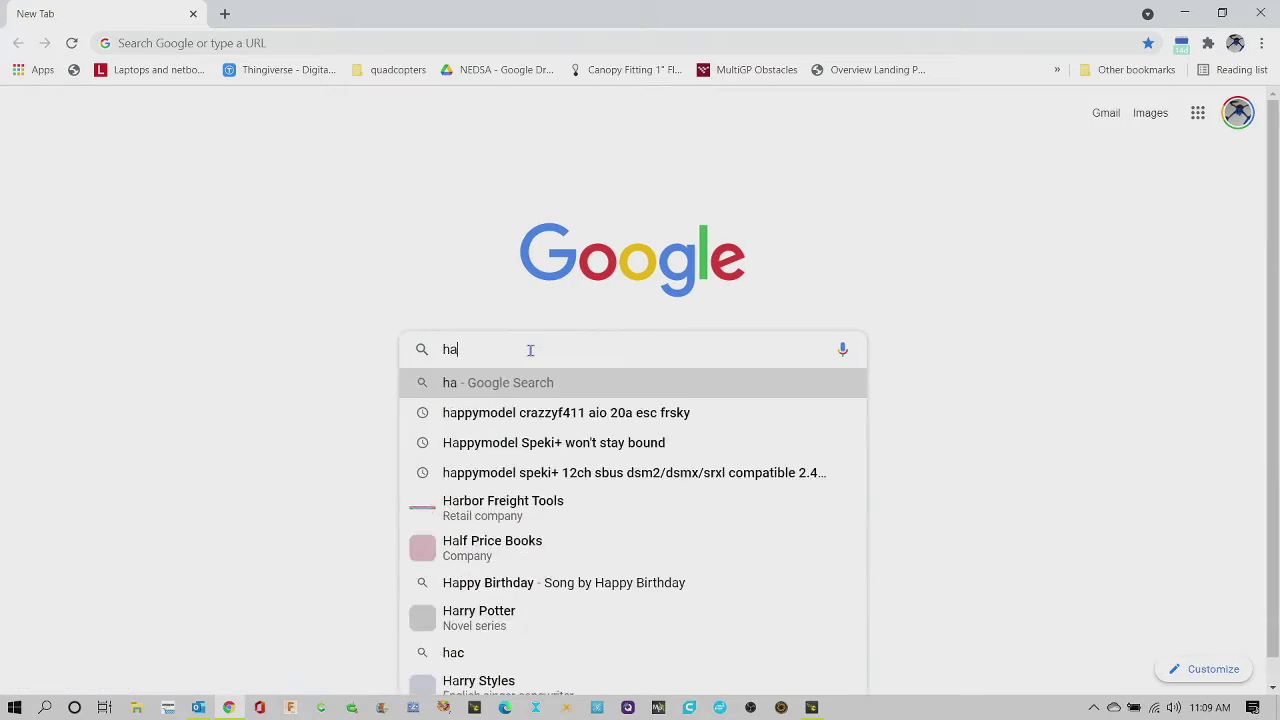
type("ppy")
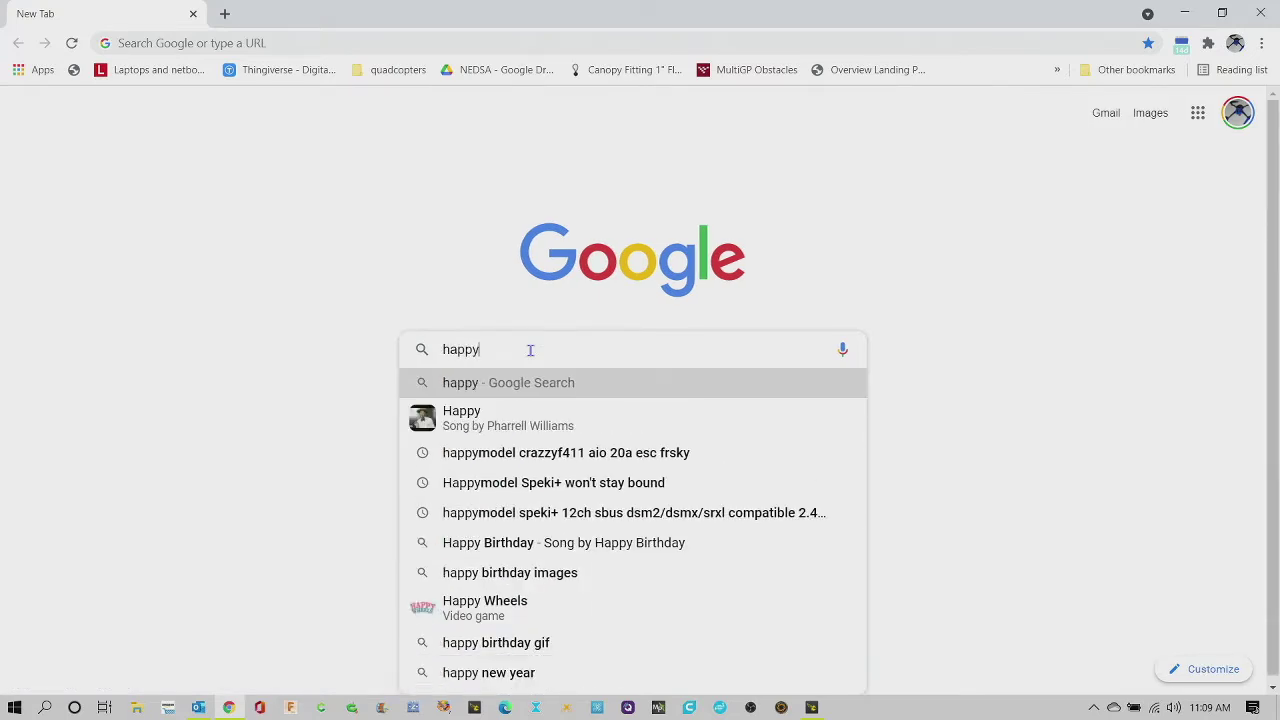
type("model")
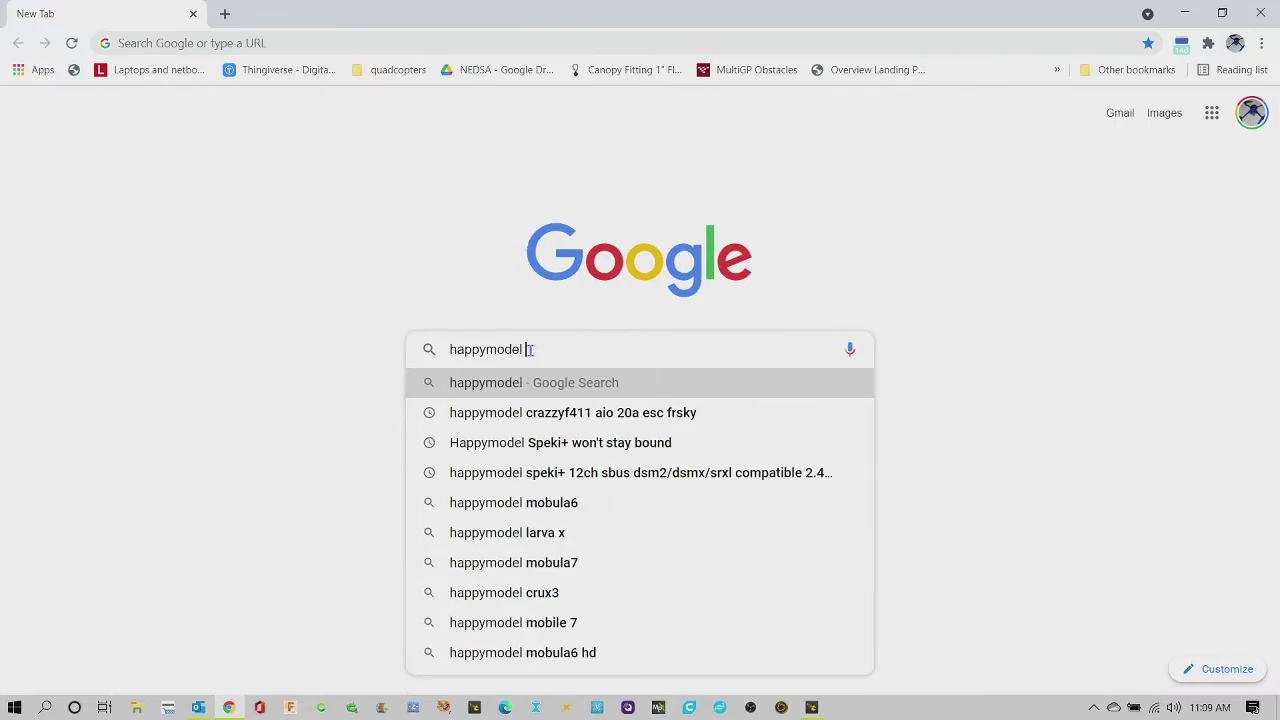
type("crazy")
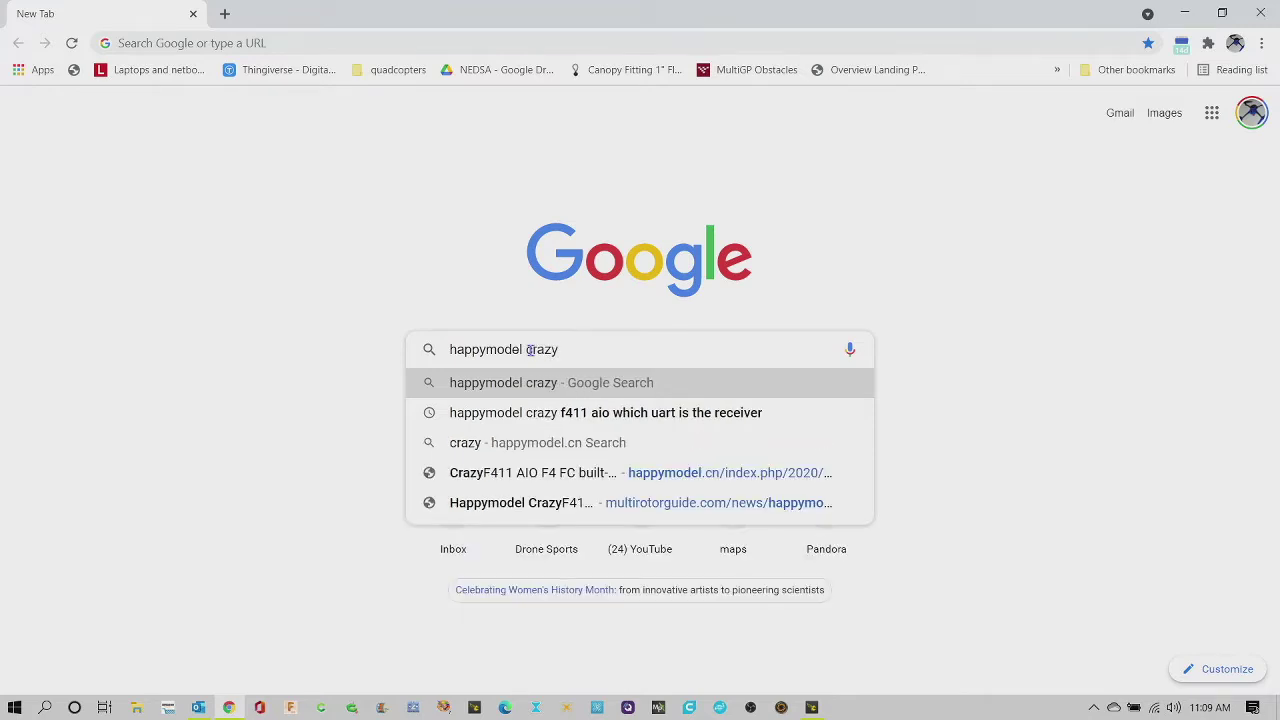
type(" f41")
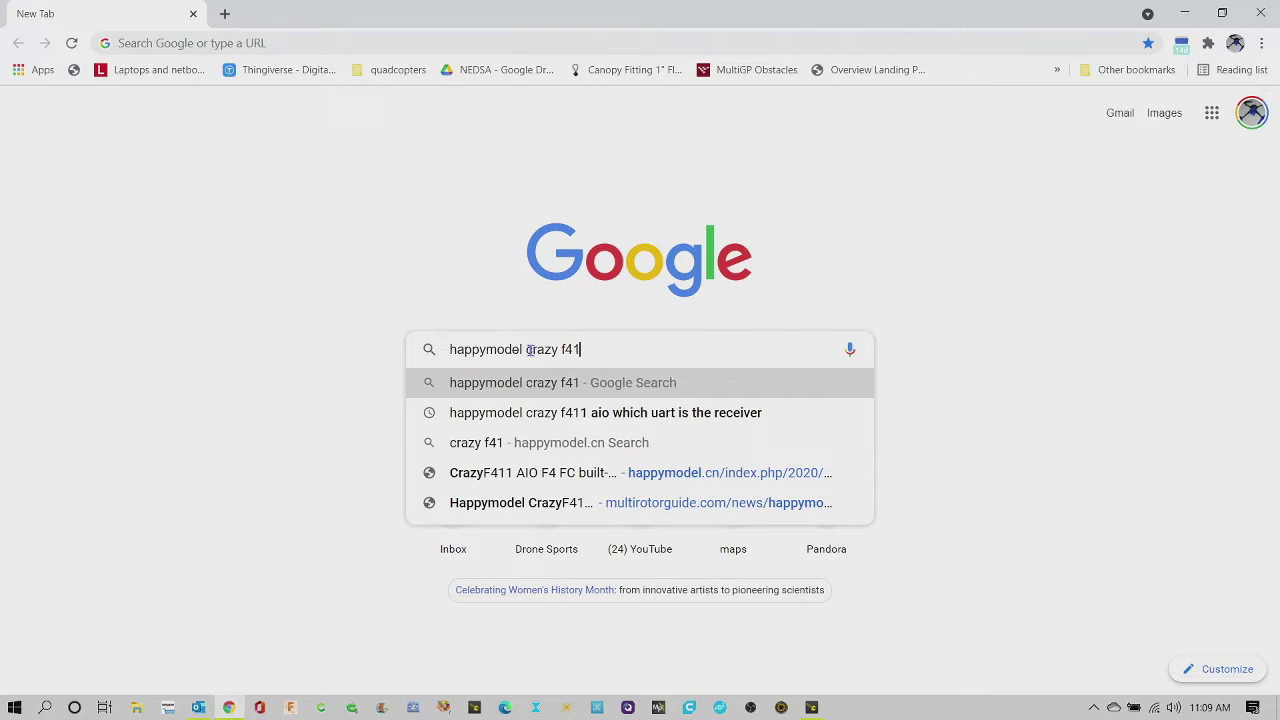
type("1 pro")
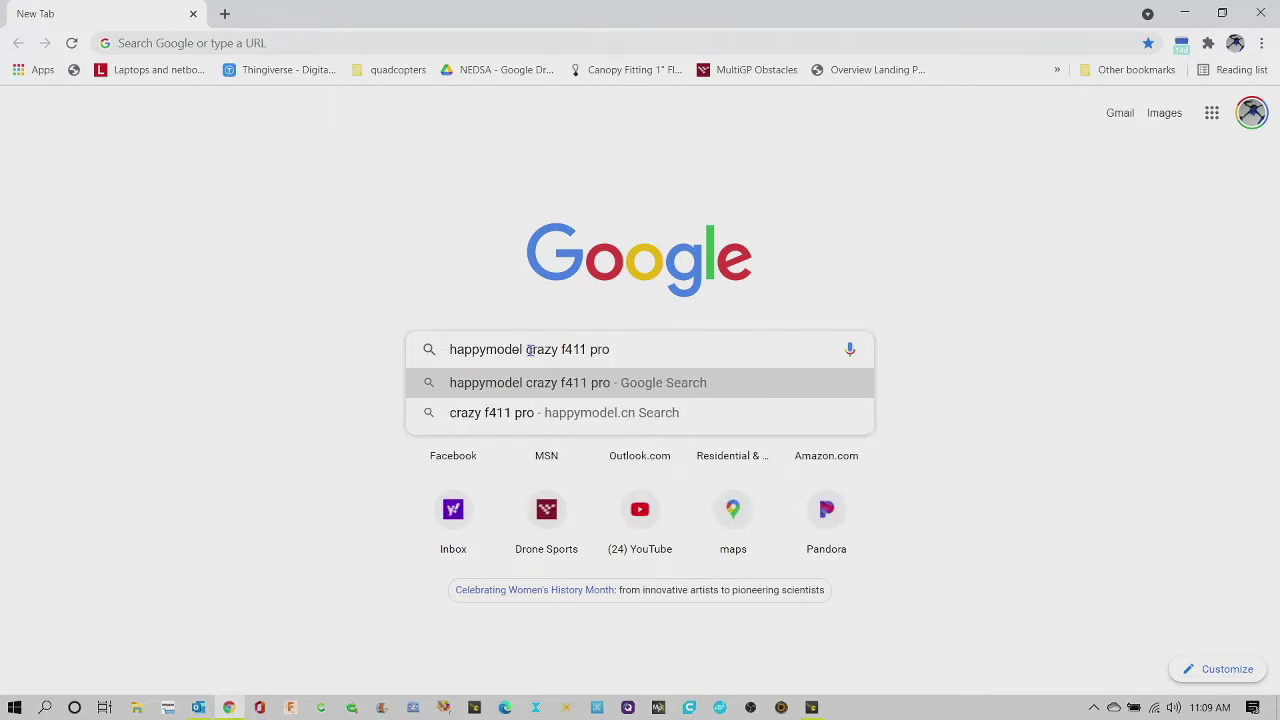
key("Return")
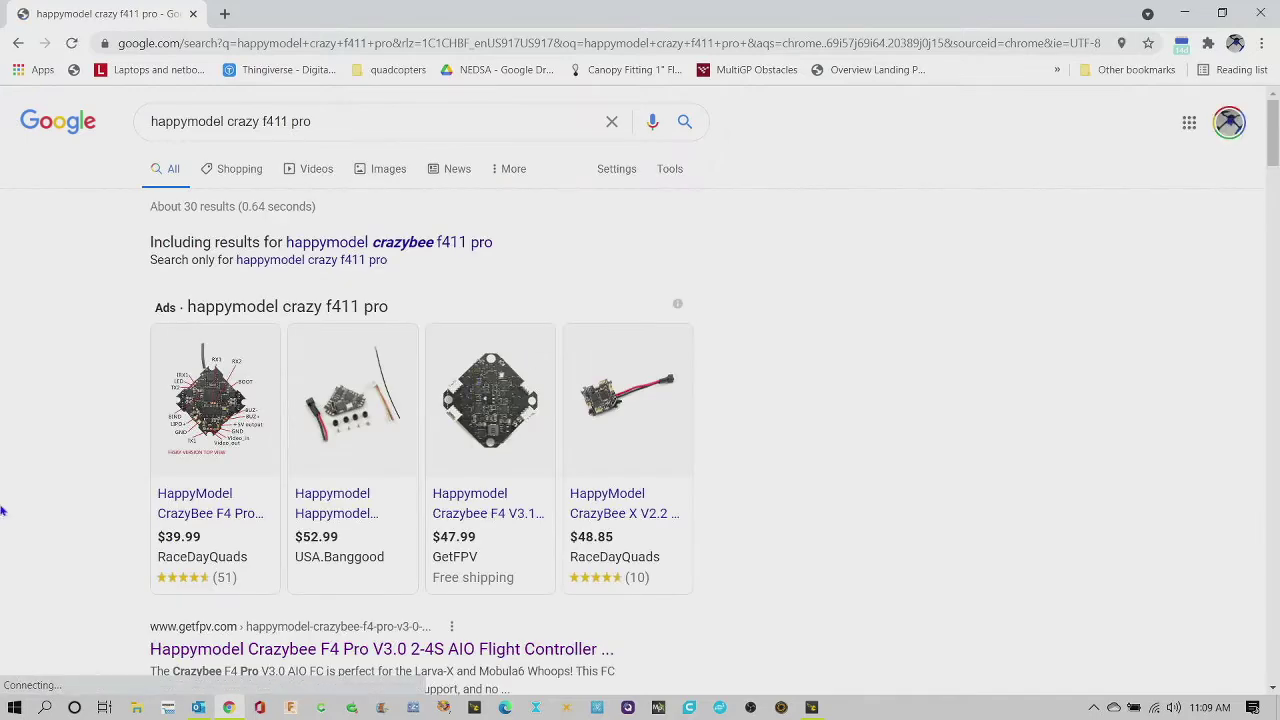
Step: Check the GetFPV and RaceDayQuads product pages for the Happymodel Crazybee F4 Pro V3, returning to the search results
scroll(60, 522, "down", 2)
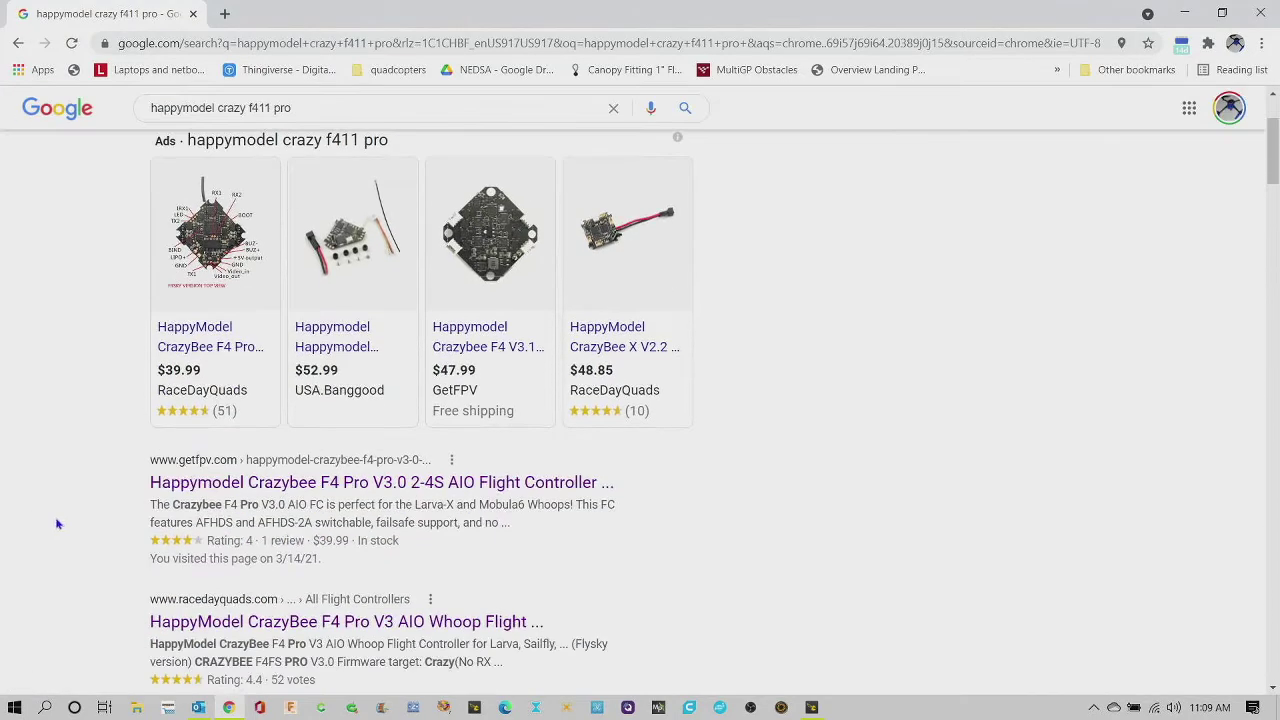
left_click(196, 486)
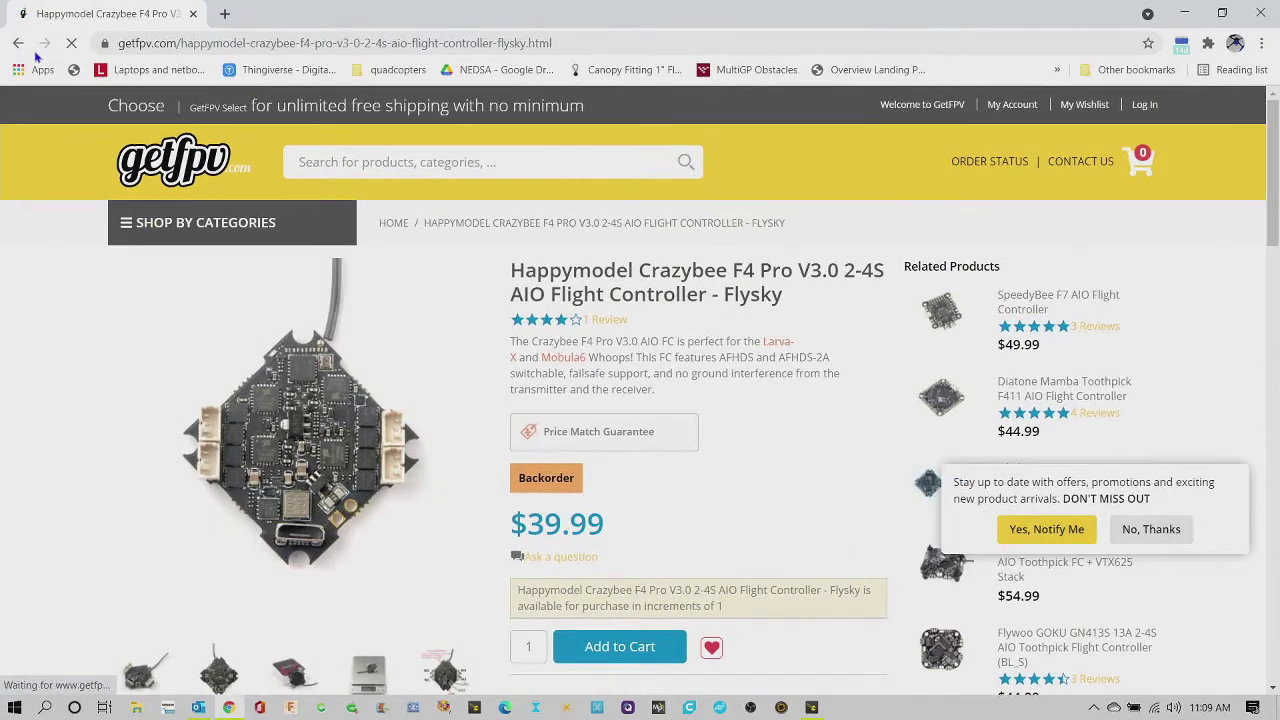
key("alt+Left")
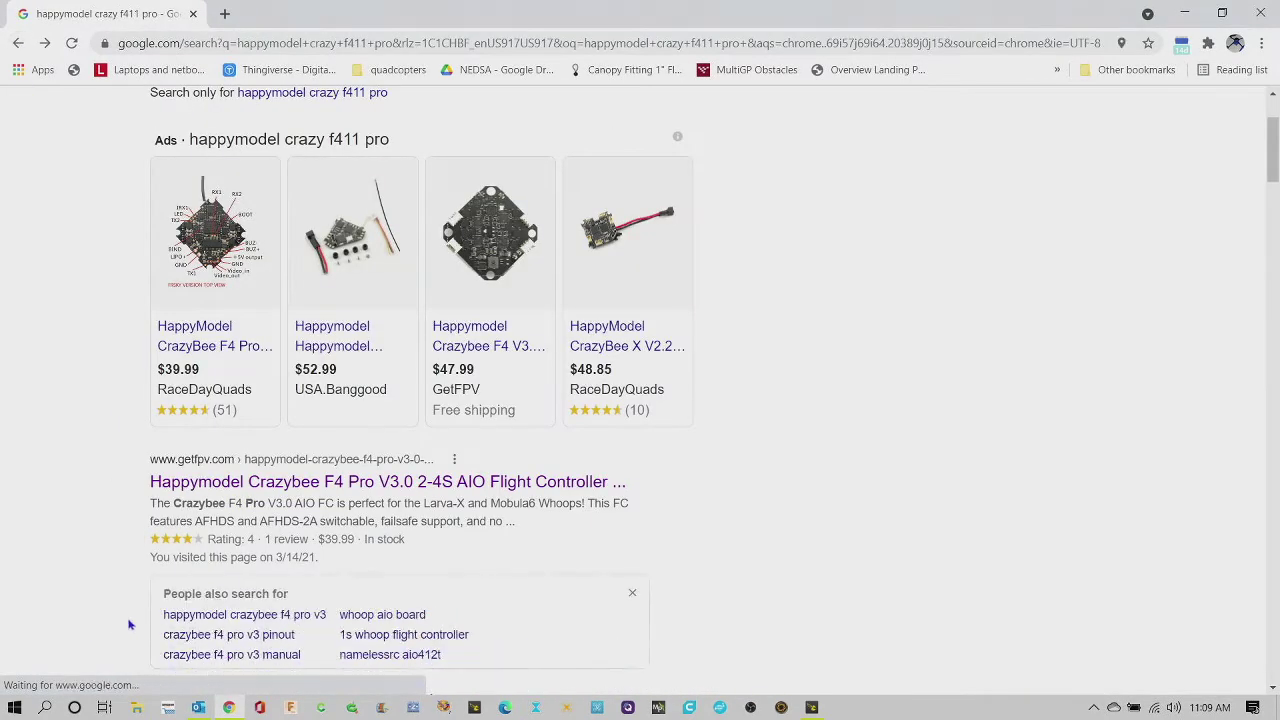
scroll(128, 620, "down", 3)
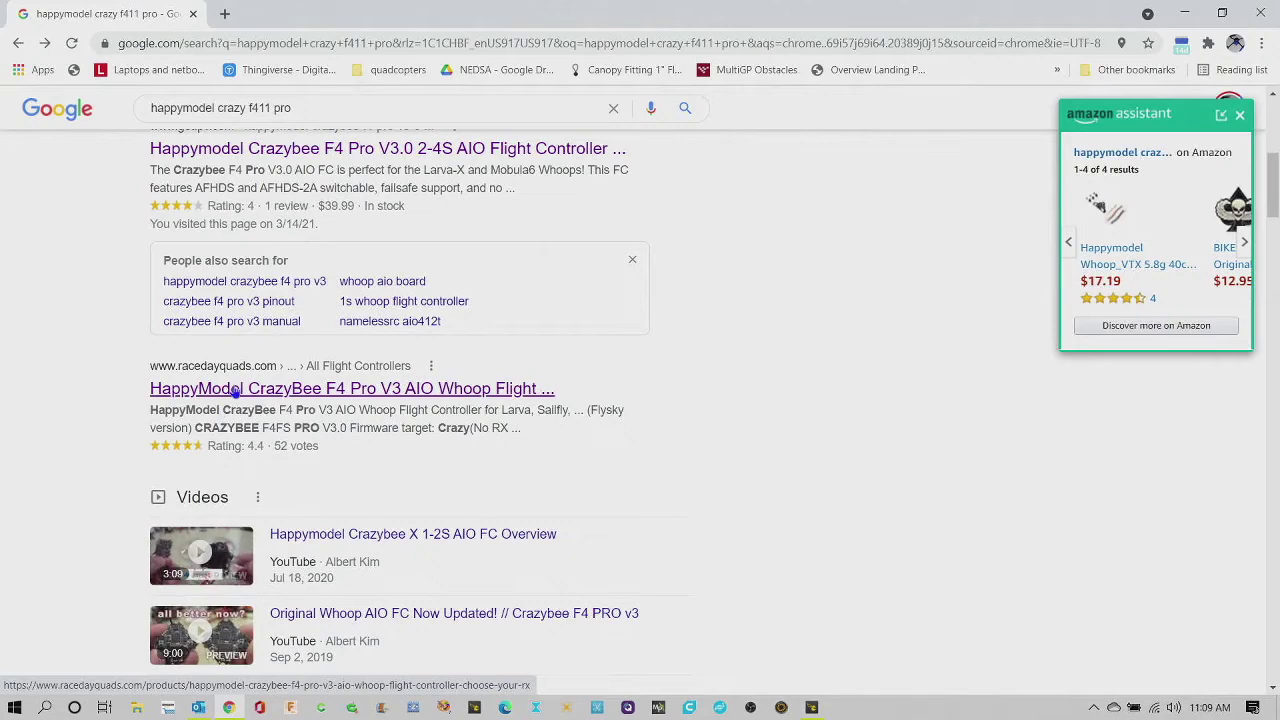
left_click(235, 391)
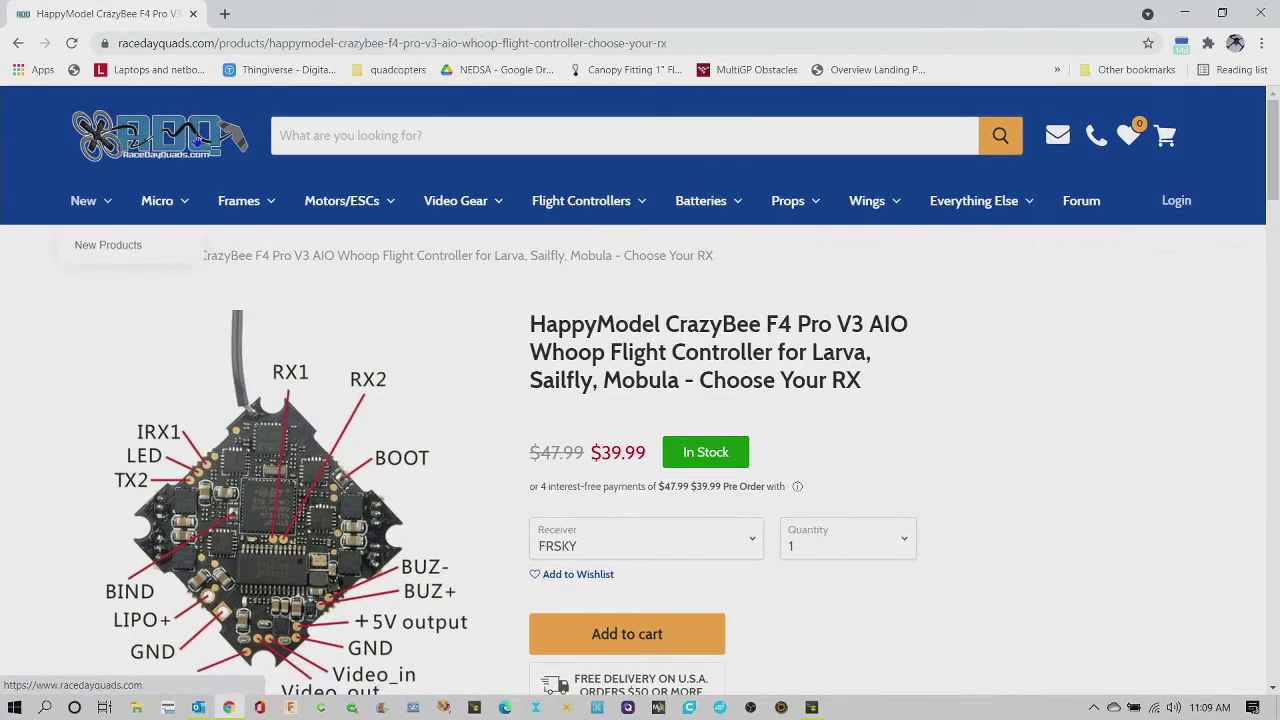
left_click(14, 46)
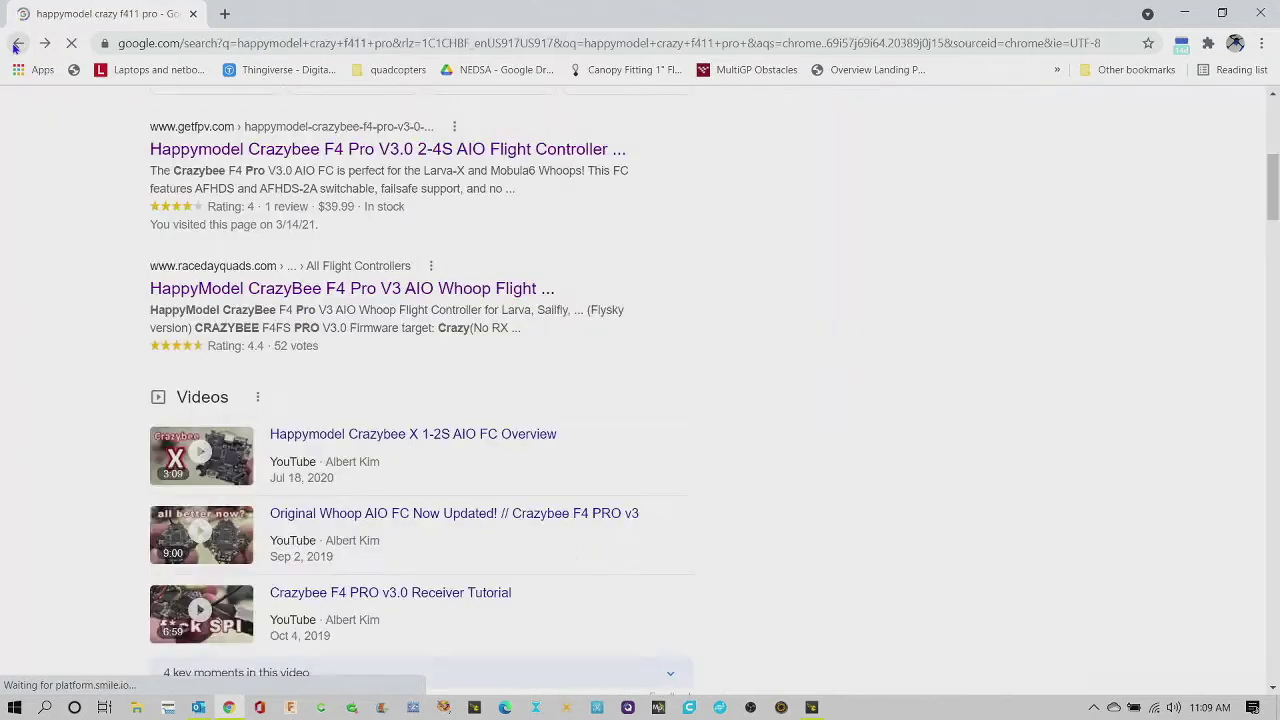
Step: Remove "crazy" from the search query and search for "happymodel f411 pro" instead
scroll(240, 144, "up", 5)
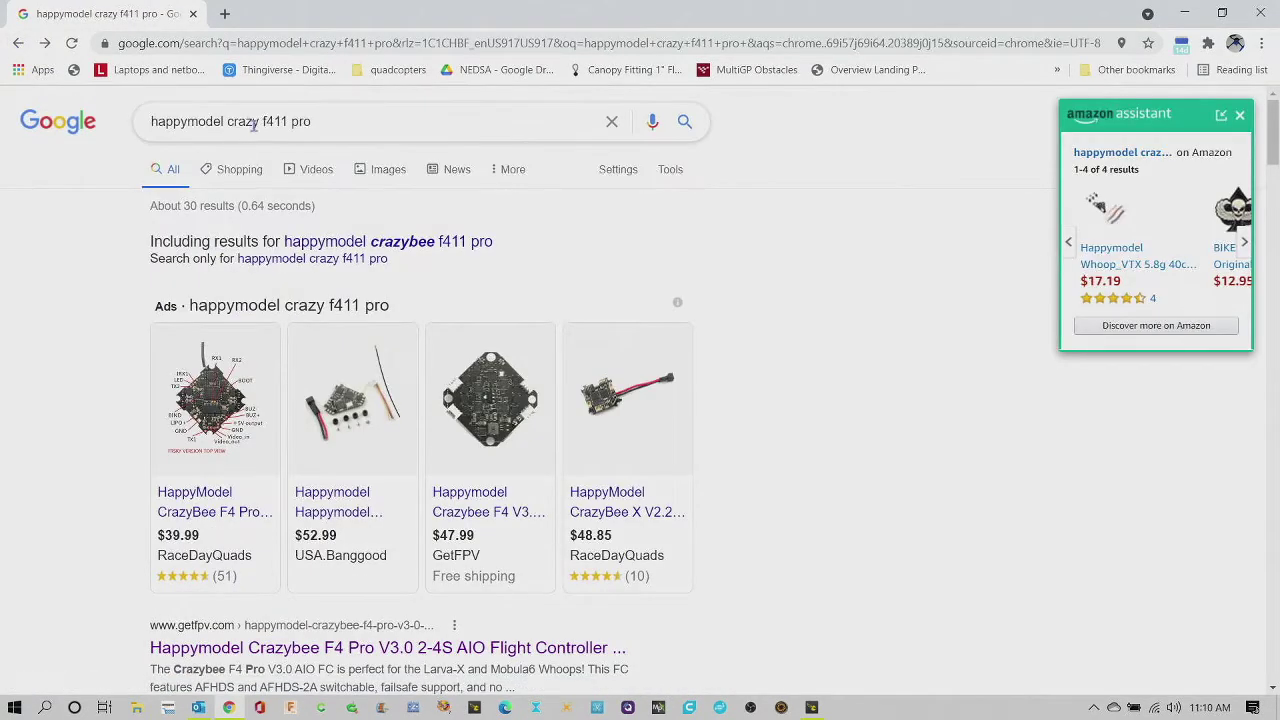
left_click(254, 121)
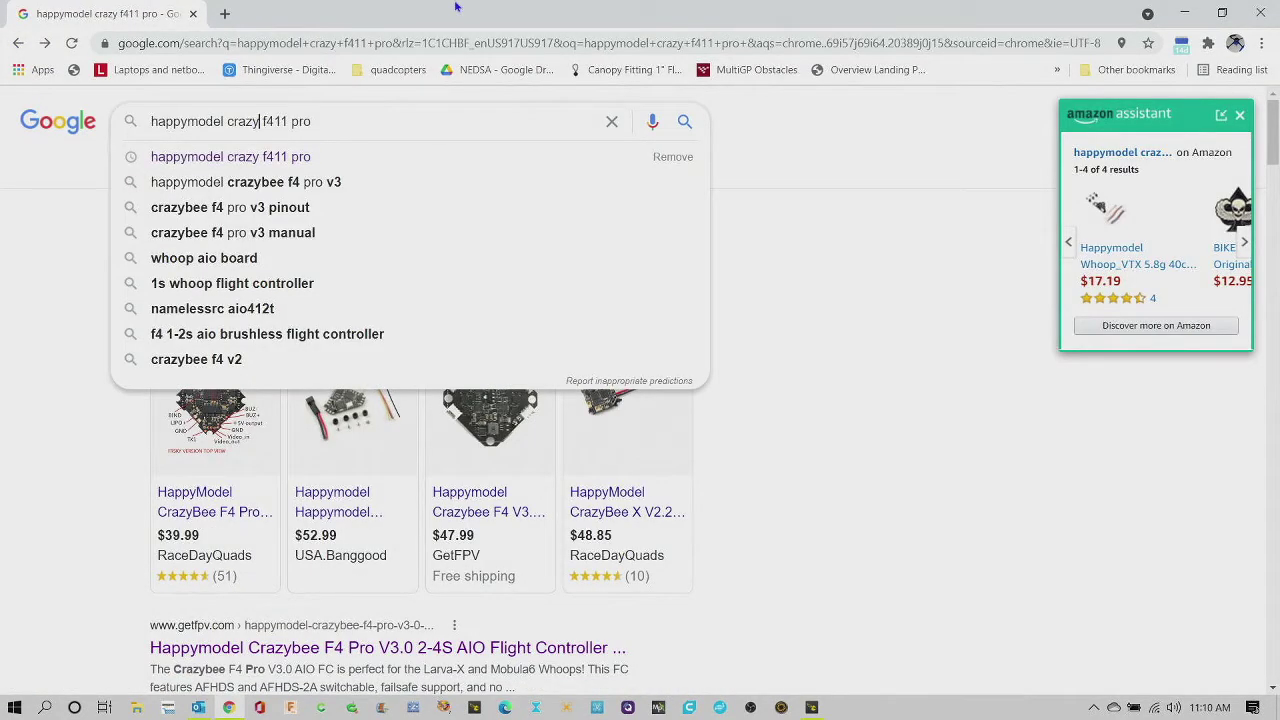
key("BackSpace")
key("BackSpace")
key("BackSpace")
key("BackSpace")
key("BackSpace")
key("BackSpace")
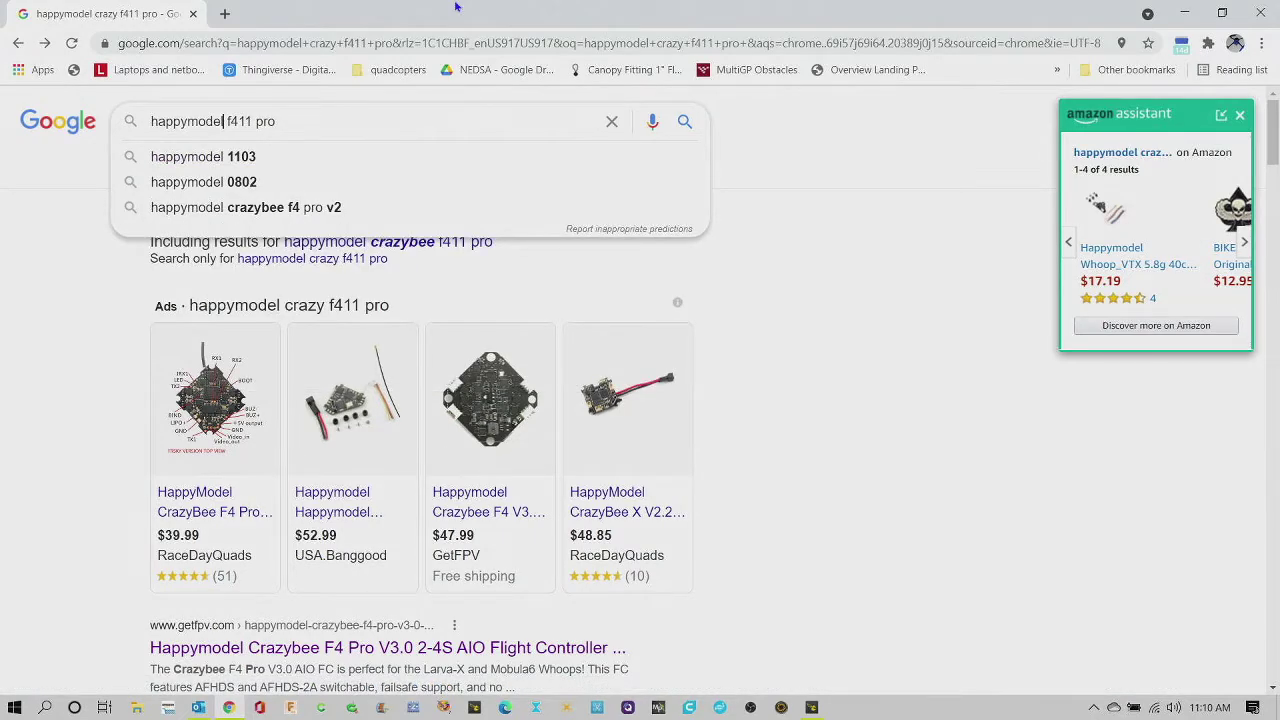
key("Return")
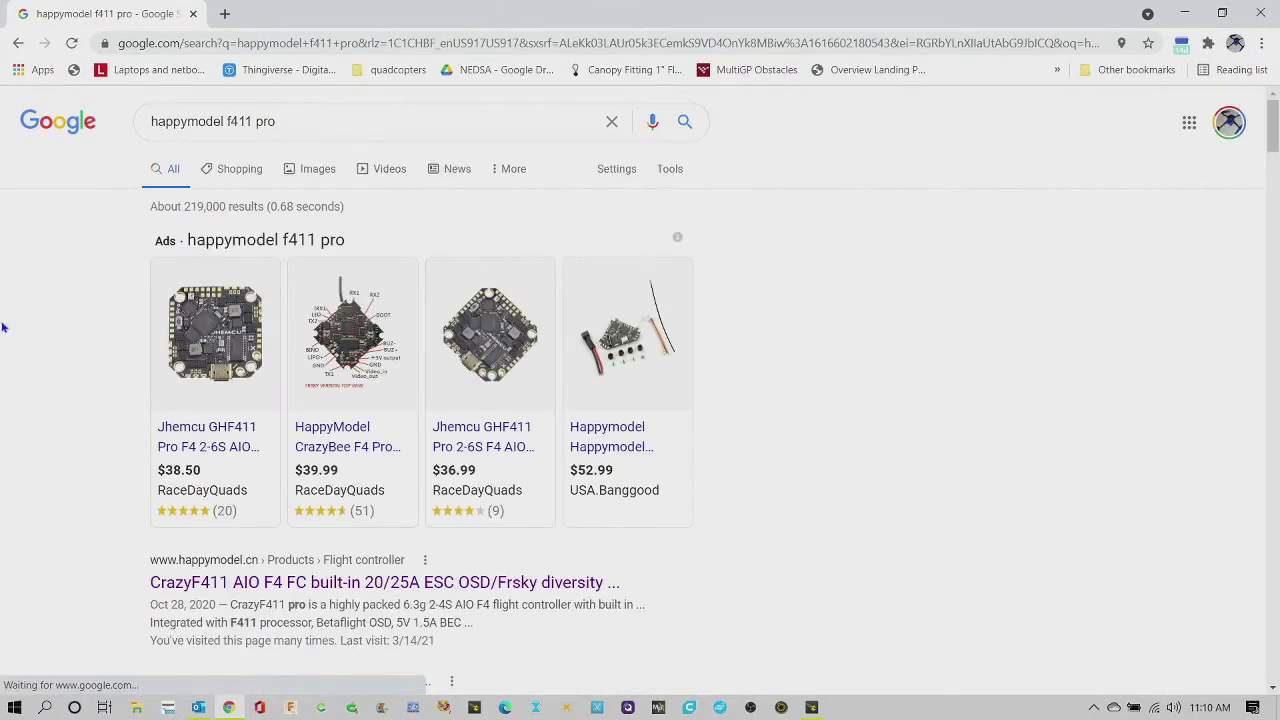
Step: Open the happymodel.cn page for the CrazyF411 AIO F4 FC and review its specifications, bind procedure and SPI receiver options
scroll(43, 366, "down", 3)
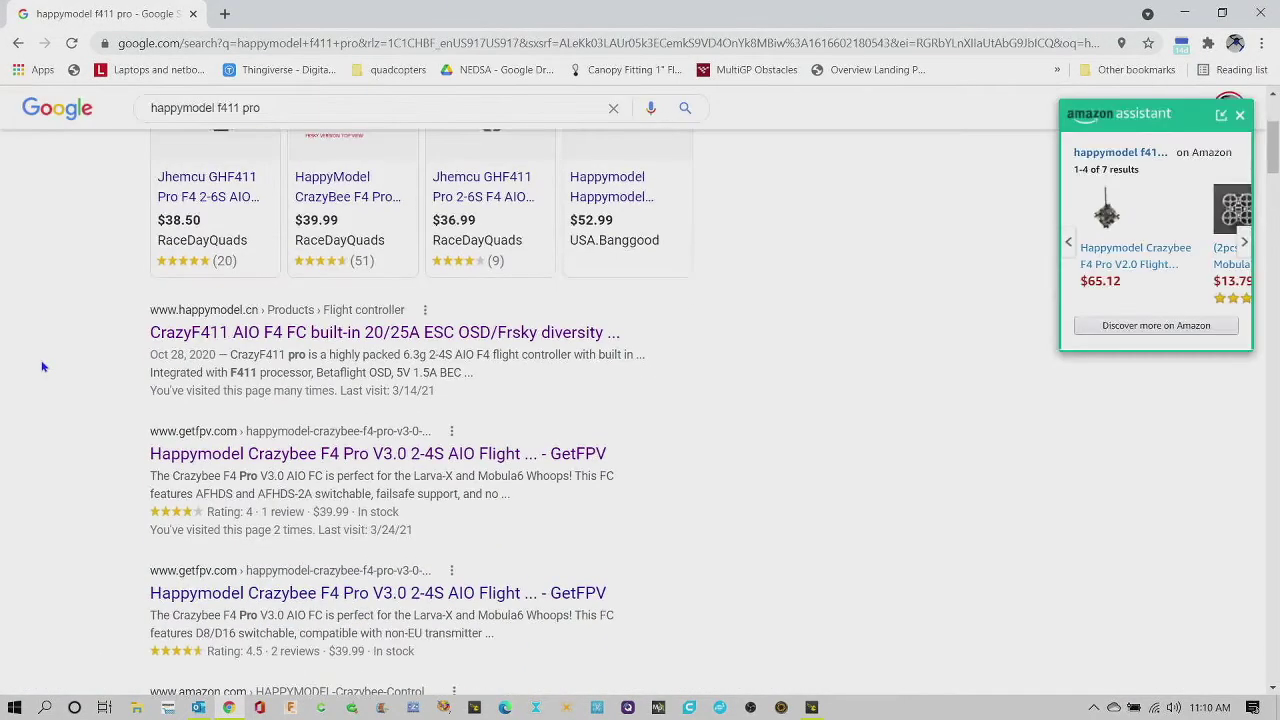
left_click(226, 332)
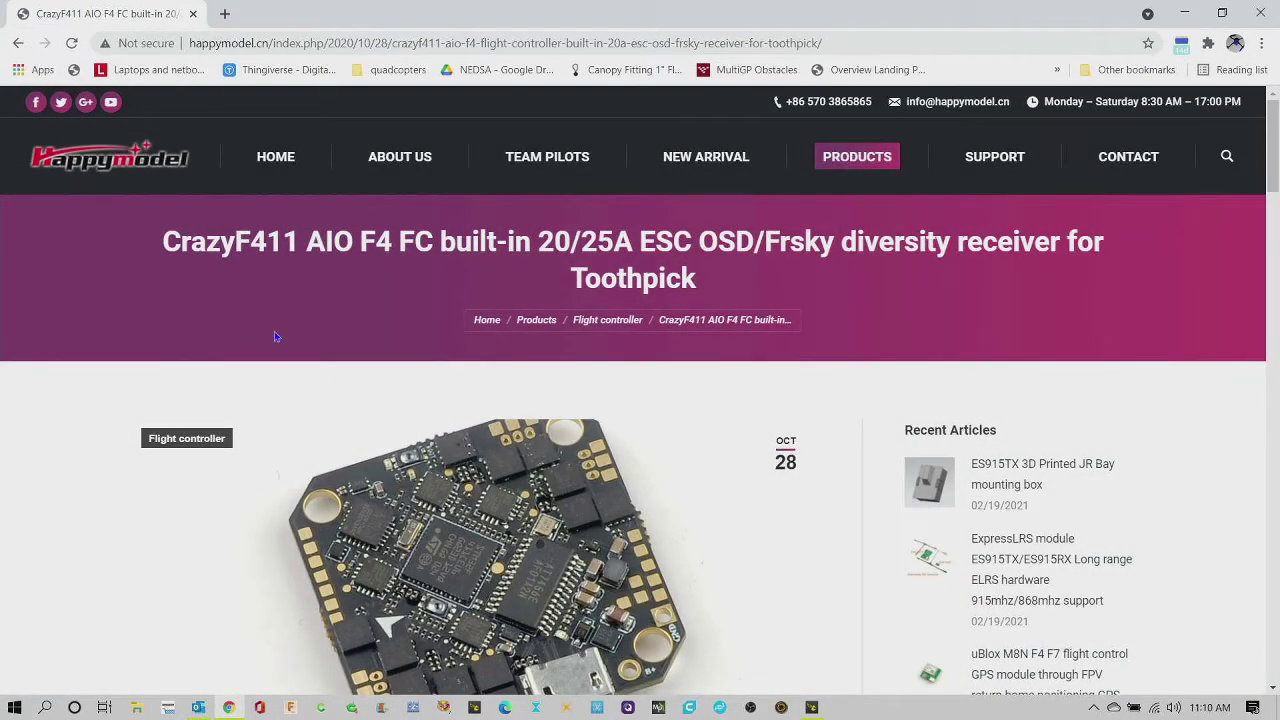
scroll(311, 356, "down", 5)
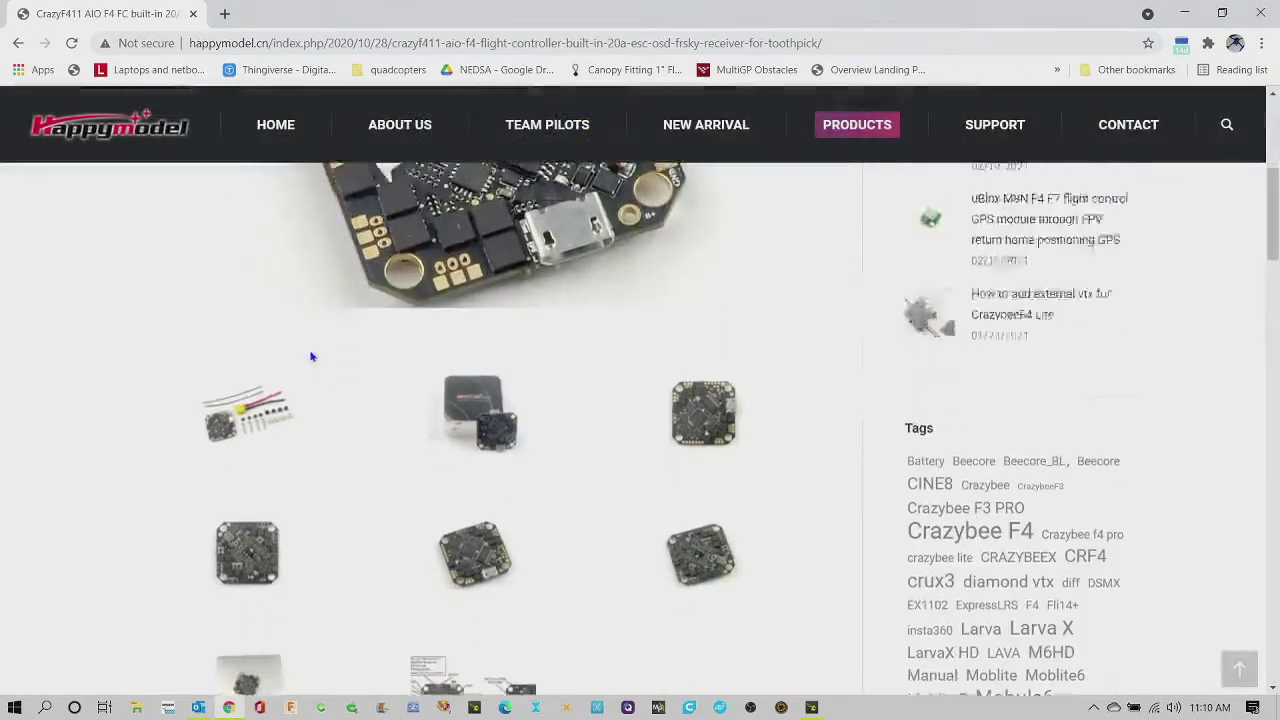
scroll(311, 356, "down", 3)
scroll(514, 390, "down", 2)
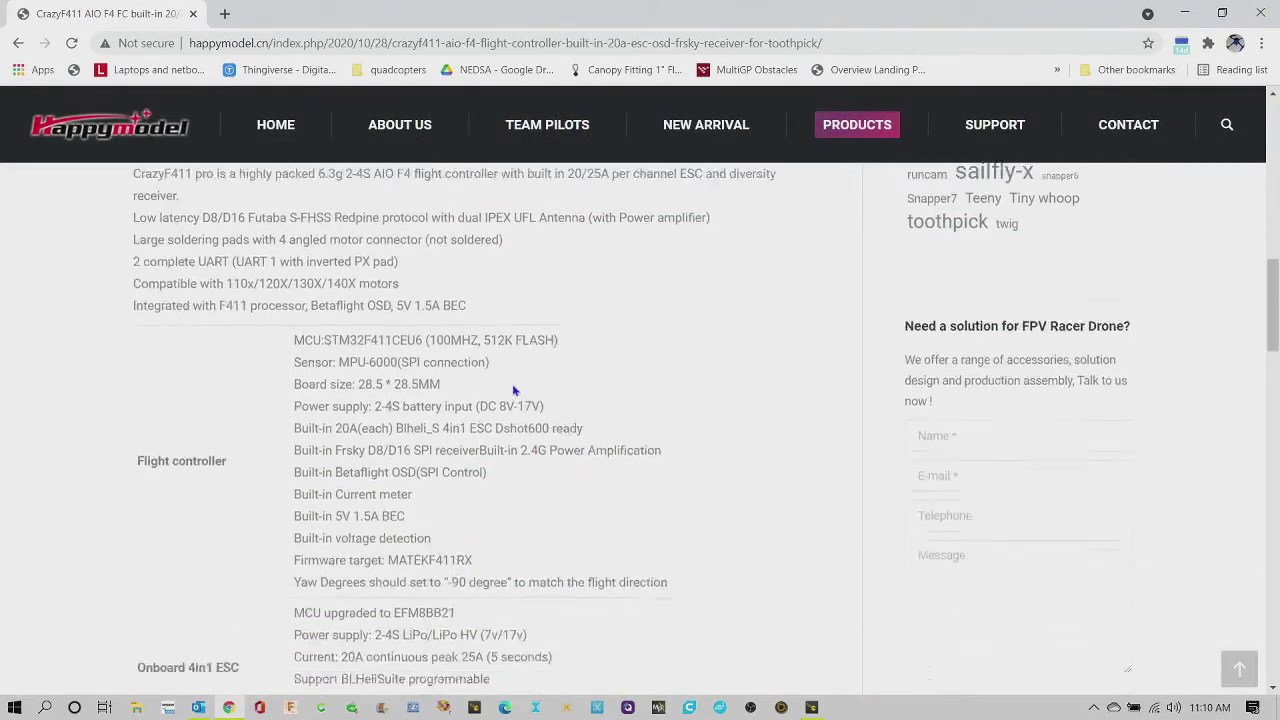
scroll(514, 390, "down", 1)
scroll(472, 546, "down", 2)
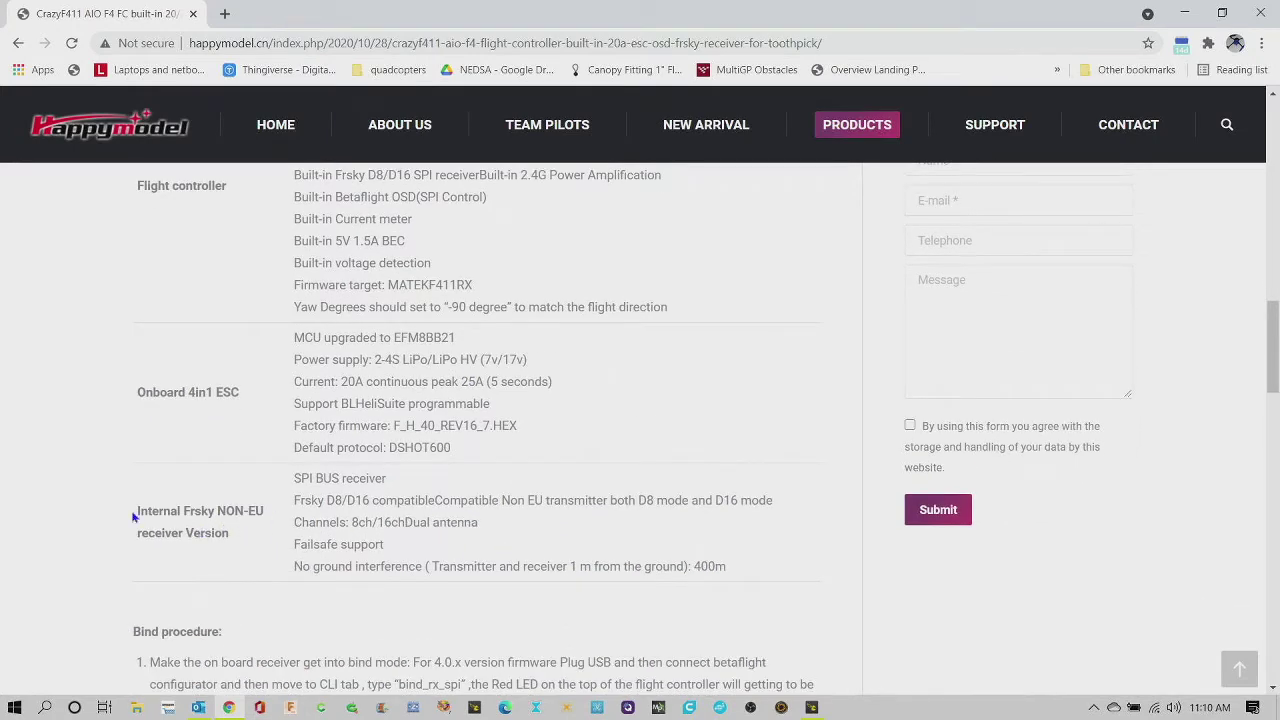
scroll(577, 518, "down", 4)
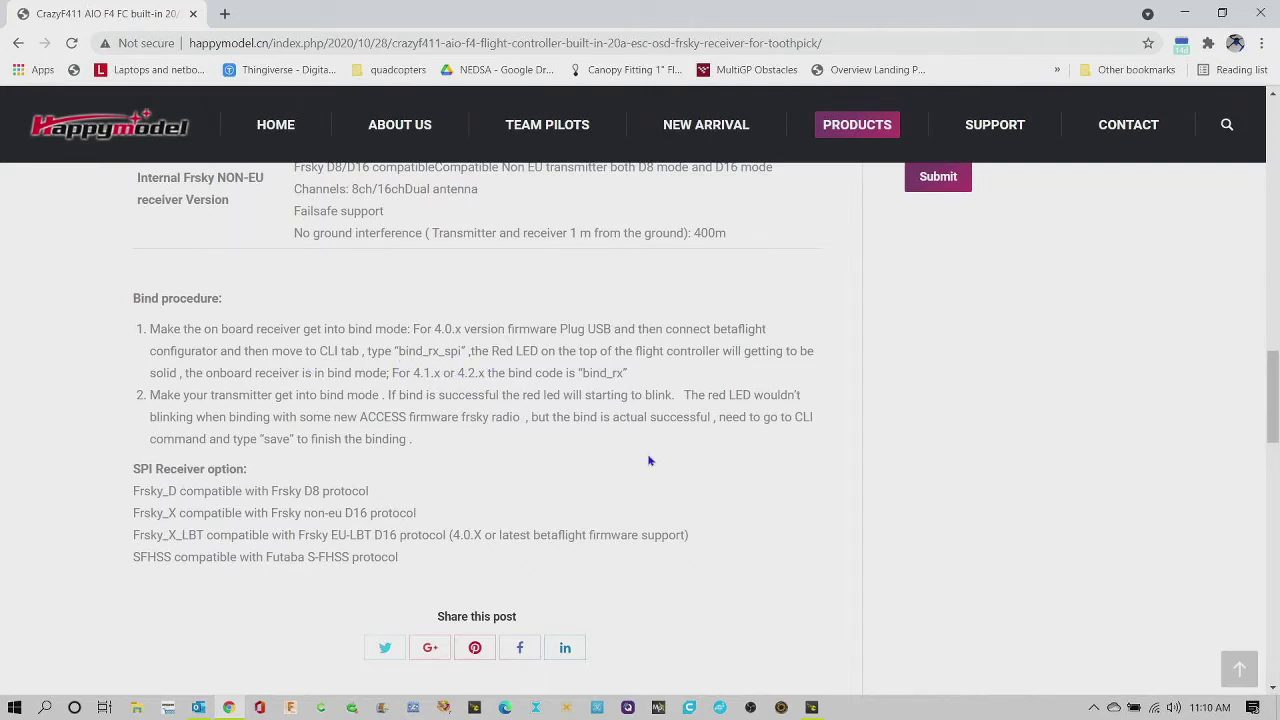
scroll(650, 461, "down", 4)
scroll(650, 463, "up", 10)
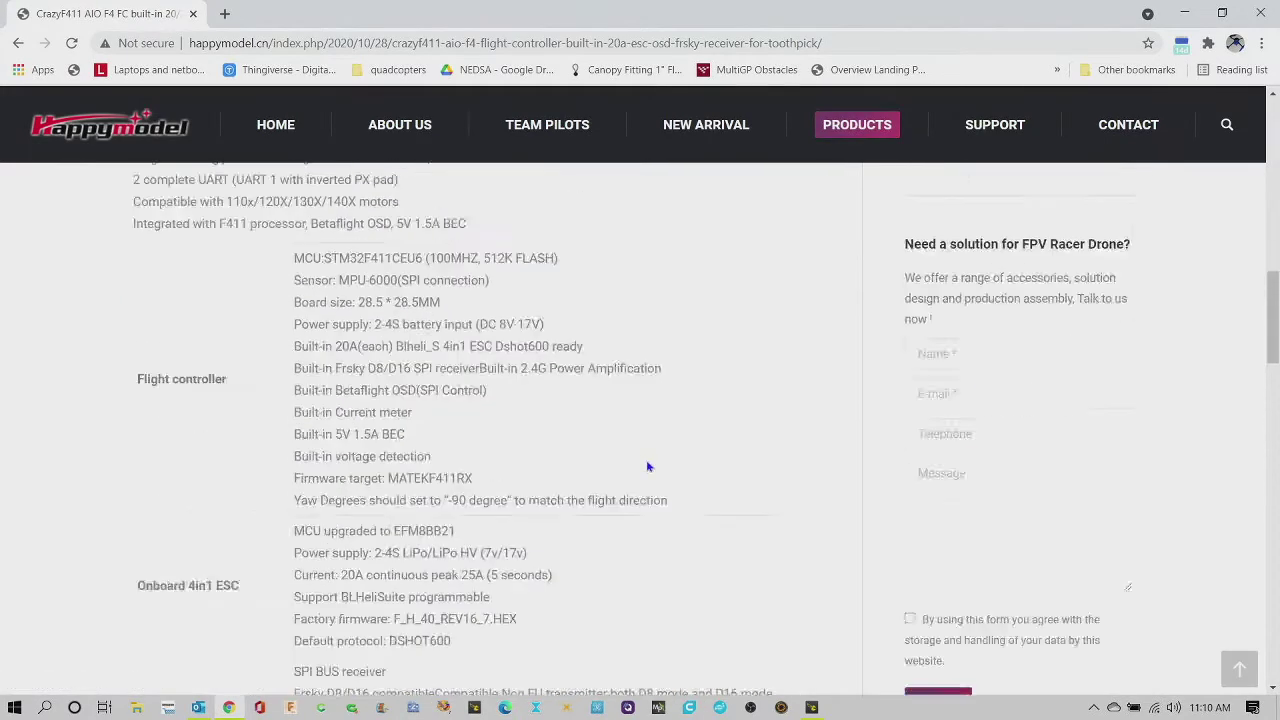
Step: Examine the TX1 pad on the CrazyF4 11 Pro connection diagram from the product gallery and switch back to Betaflight Configurator
scroll(647, 467, "up", 5)
scroll(463, 412, "down", 1)
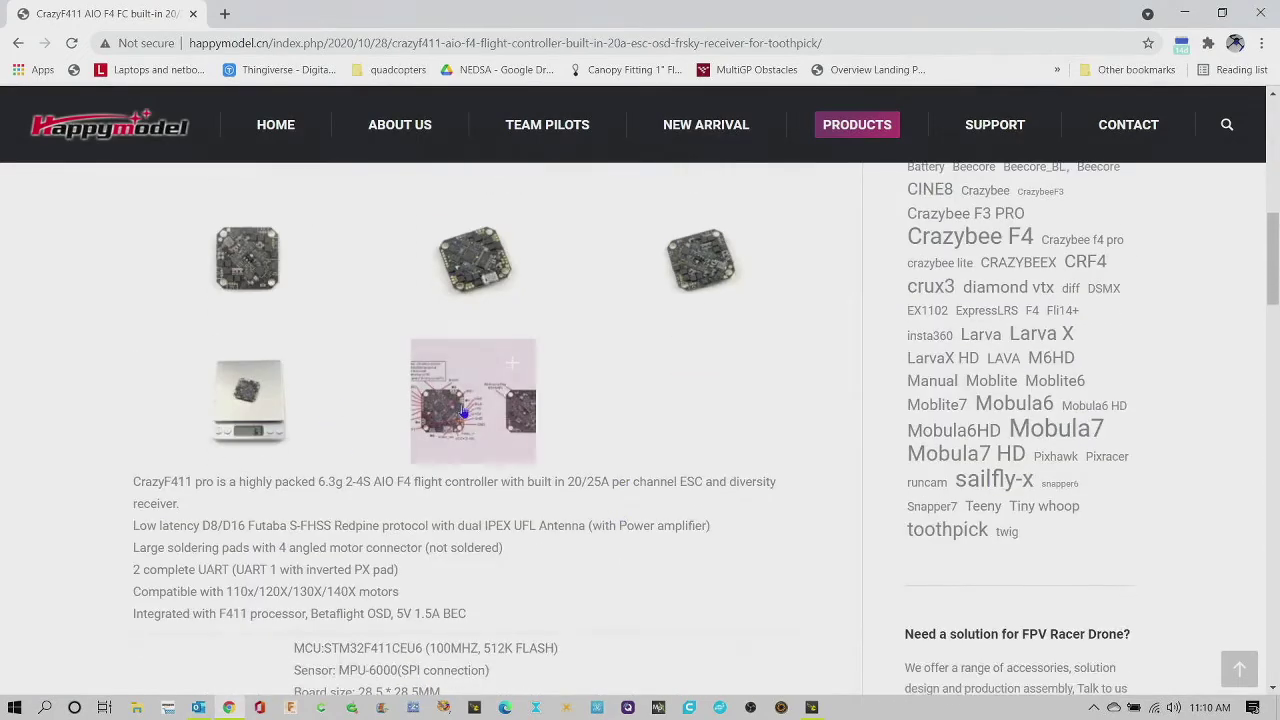
left_click(463, 412)
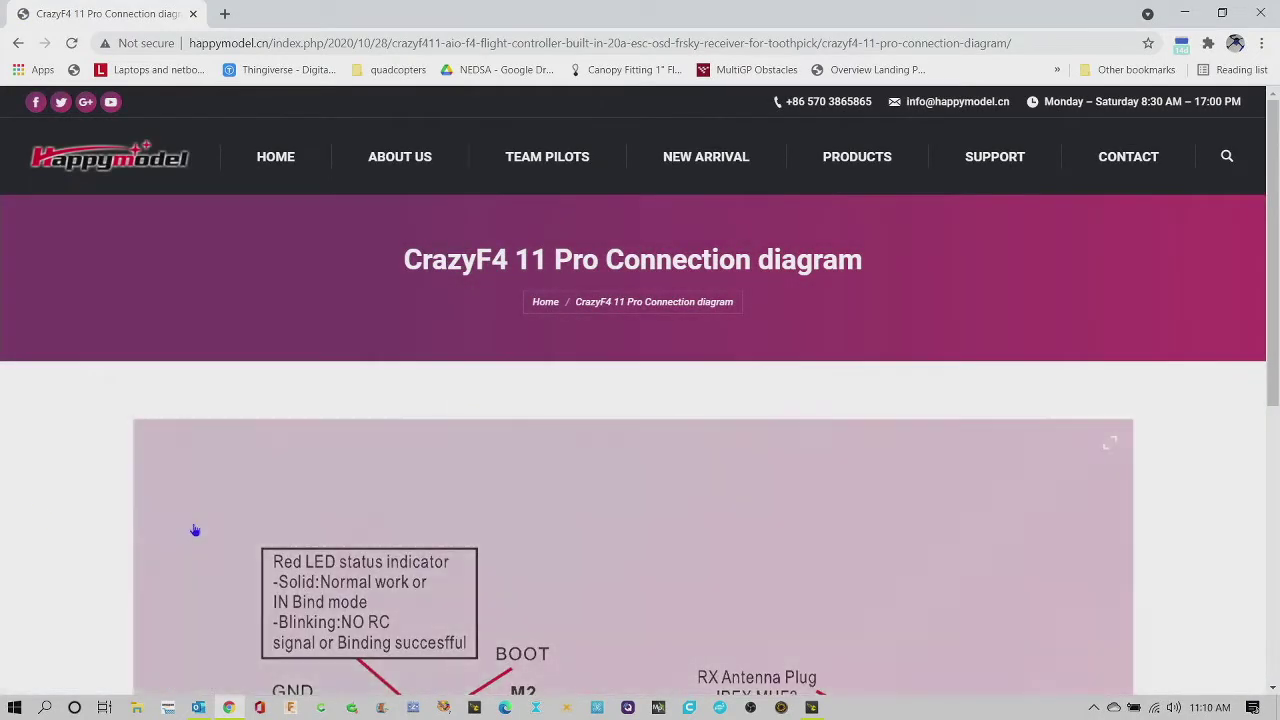
scroll(48, 569, "down", 2)
scroll(50, 569, "down", 3)
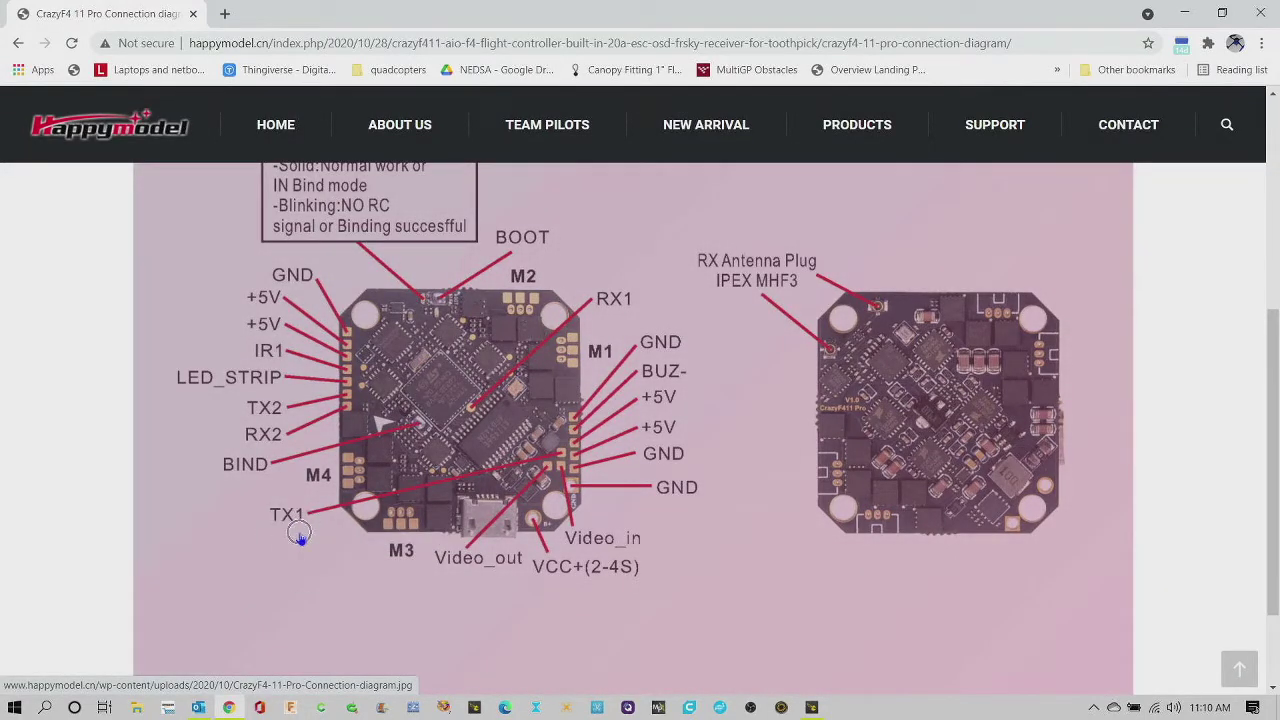
left_click(300, 540)
left_click(300, 540)
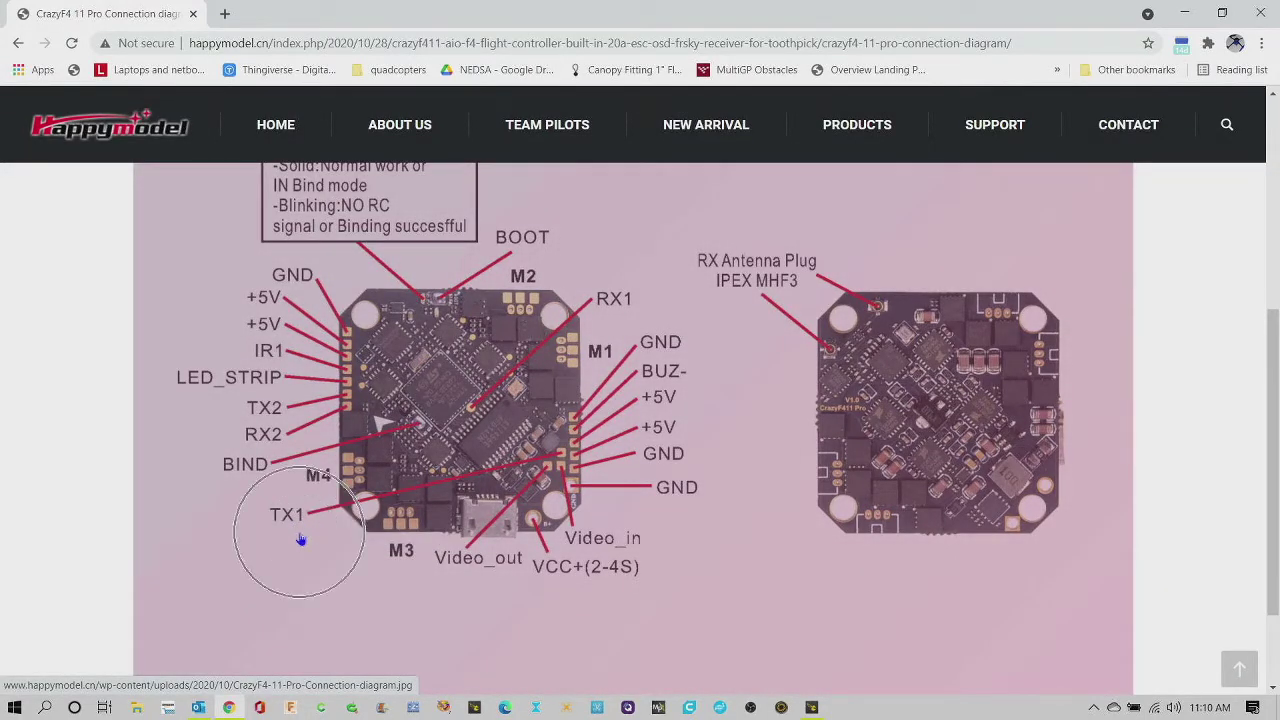
left_click(300, 540)
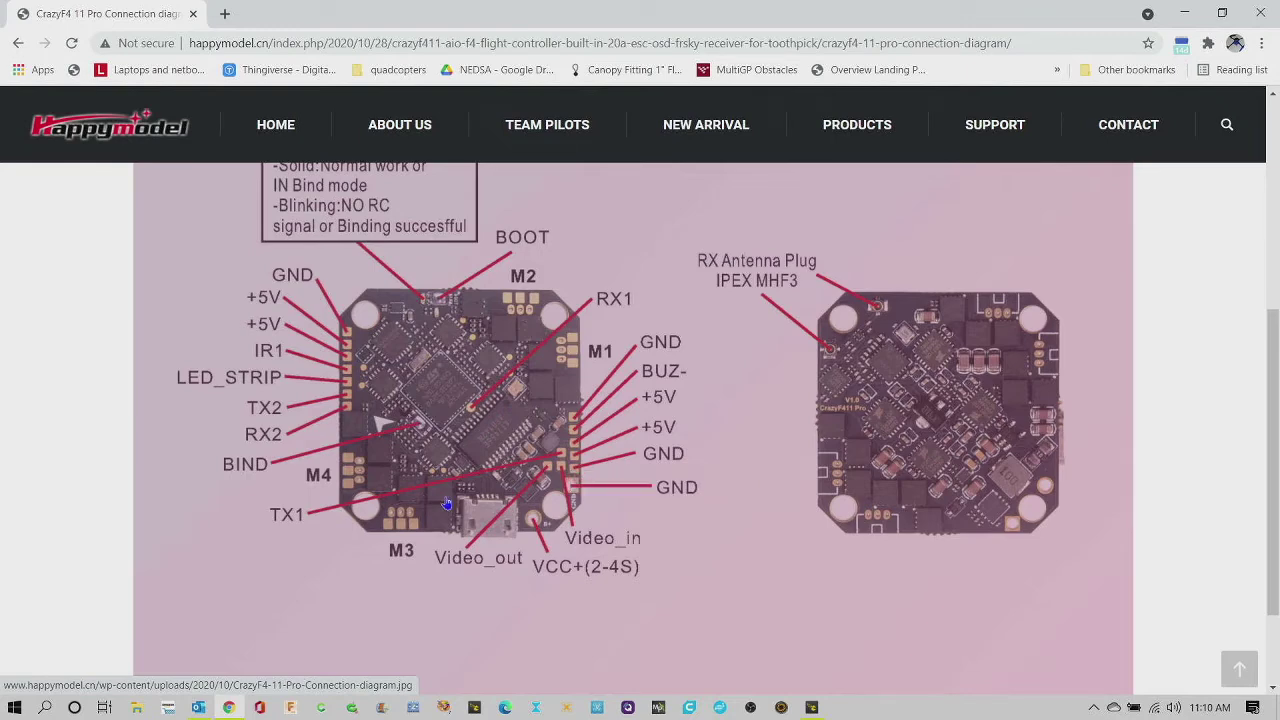
key("alt+Tab")
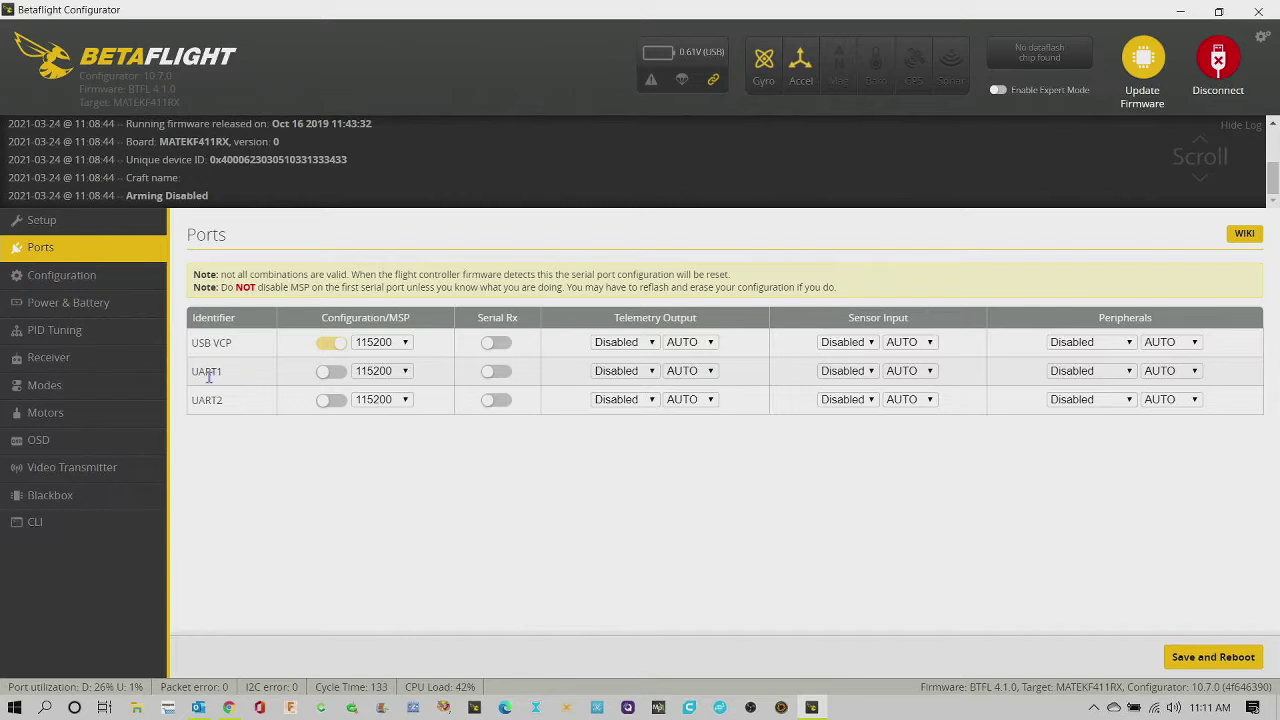
Step: Assign VTX (TBS SmartAudio) as the UART1 peripheral, save and reboot, and reconnect to the flight controller to check the port setting
left_click(1072, 370)
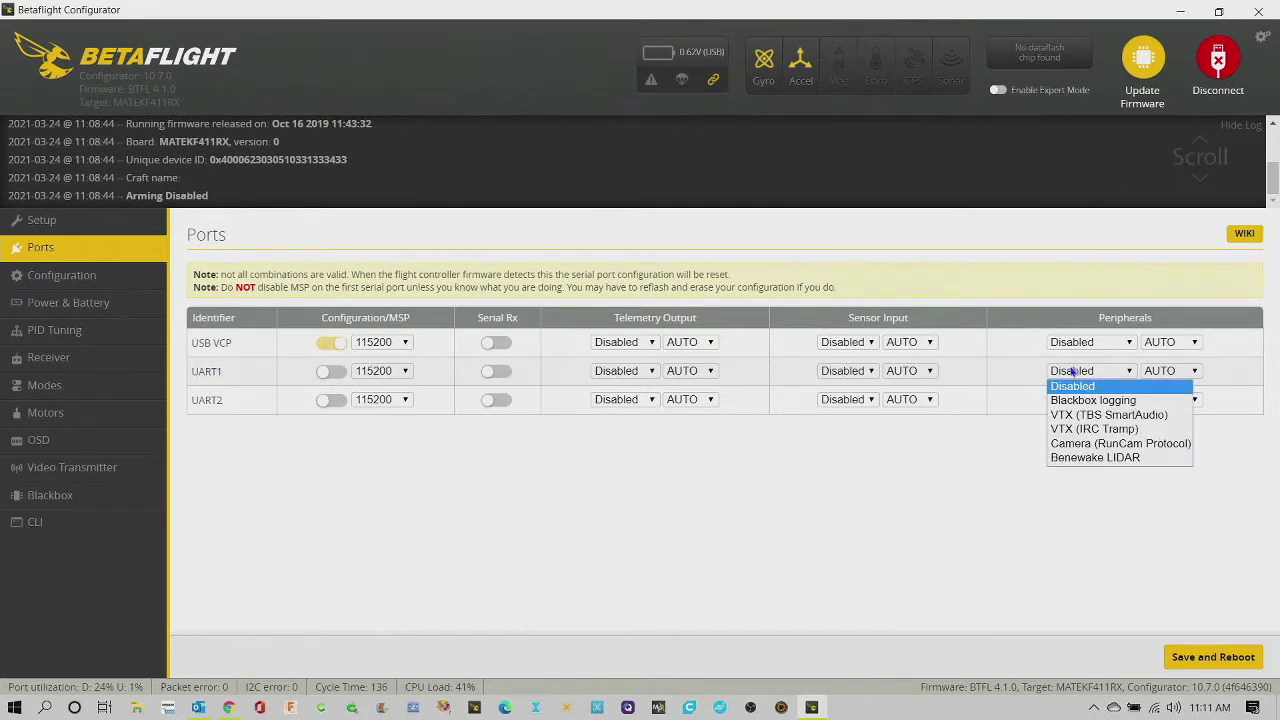
left_click(1117, 415)
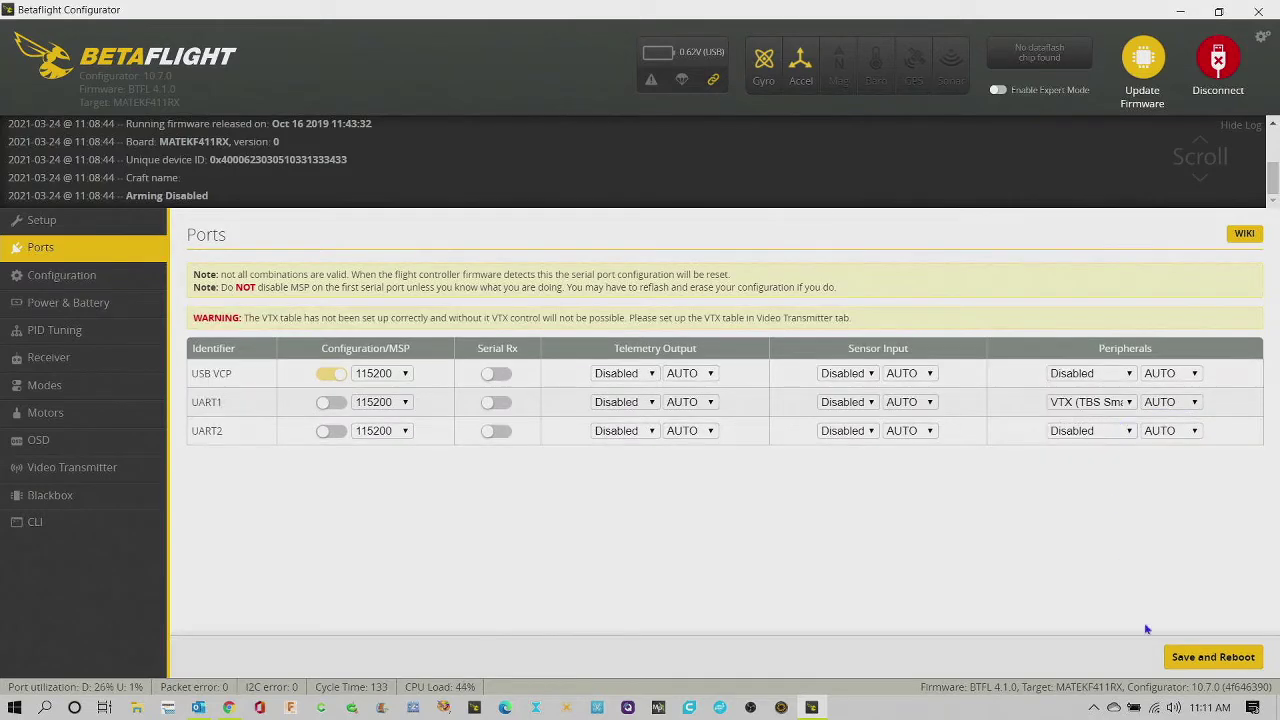
left_click(1187, 658)
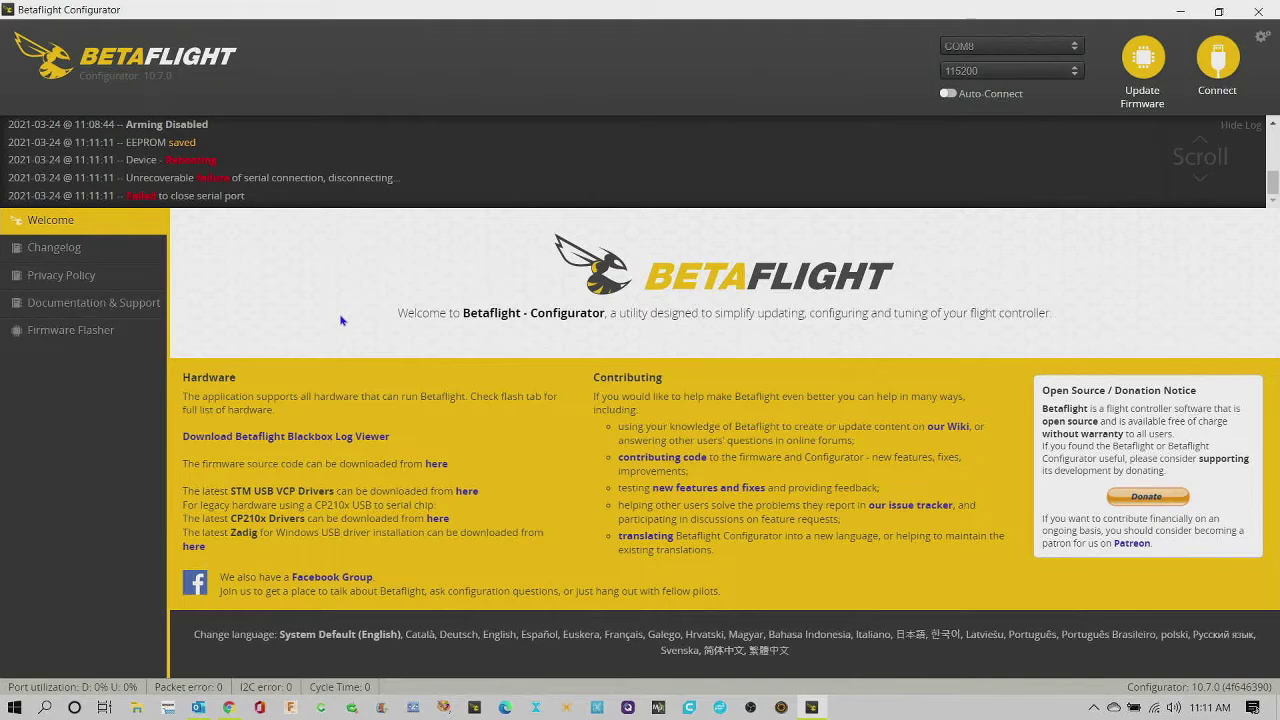
left_click(1222, 62)
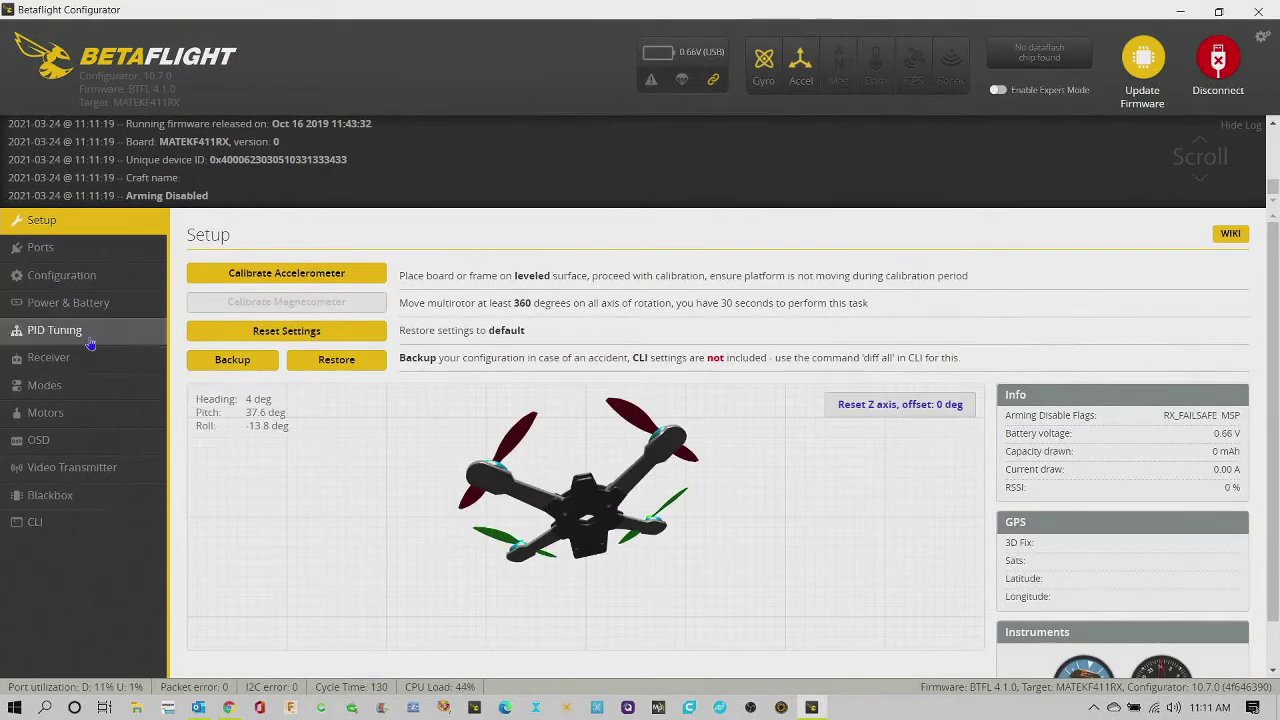
left_click(55, 255)
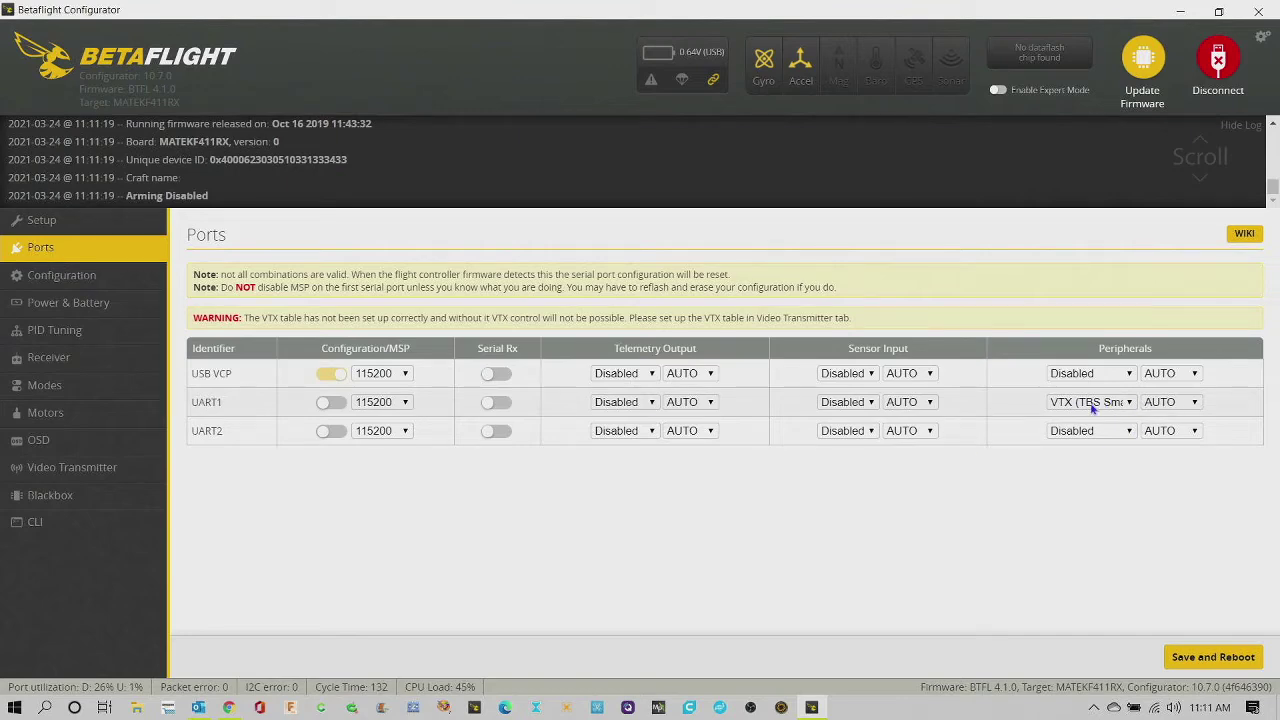
Step: Load the VTX table from vtx_table_smart_audio_2_0_us.json in the MICRO folder and review its bands and power levels
left_click(68, 470)
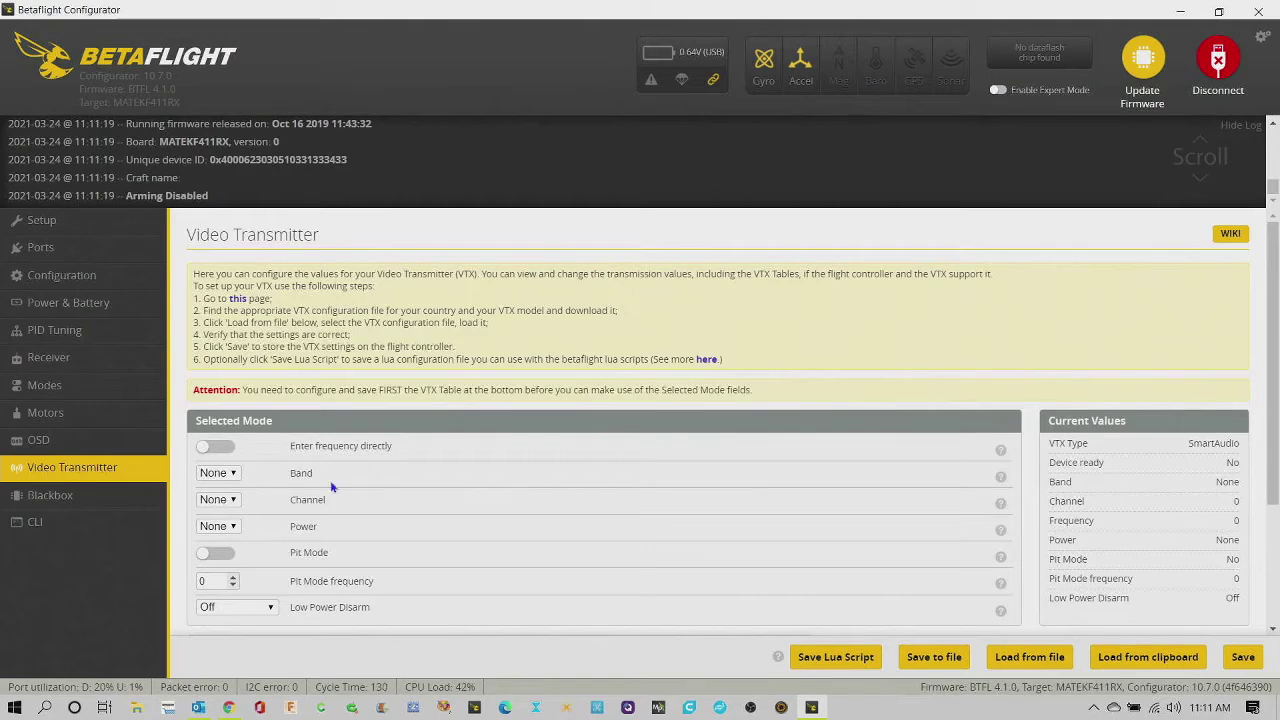
scroll(332, 487, "down", 3)
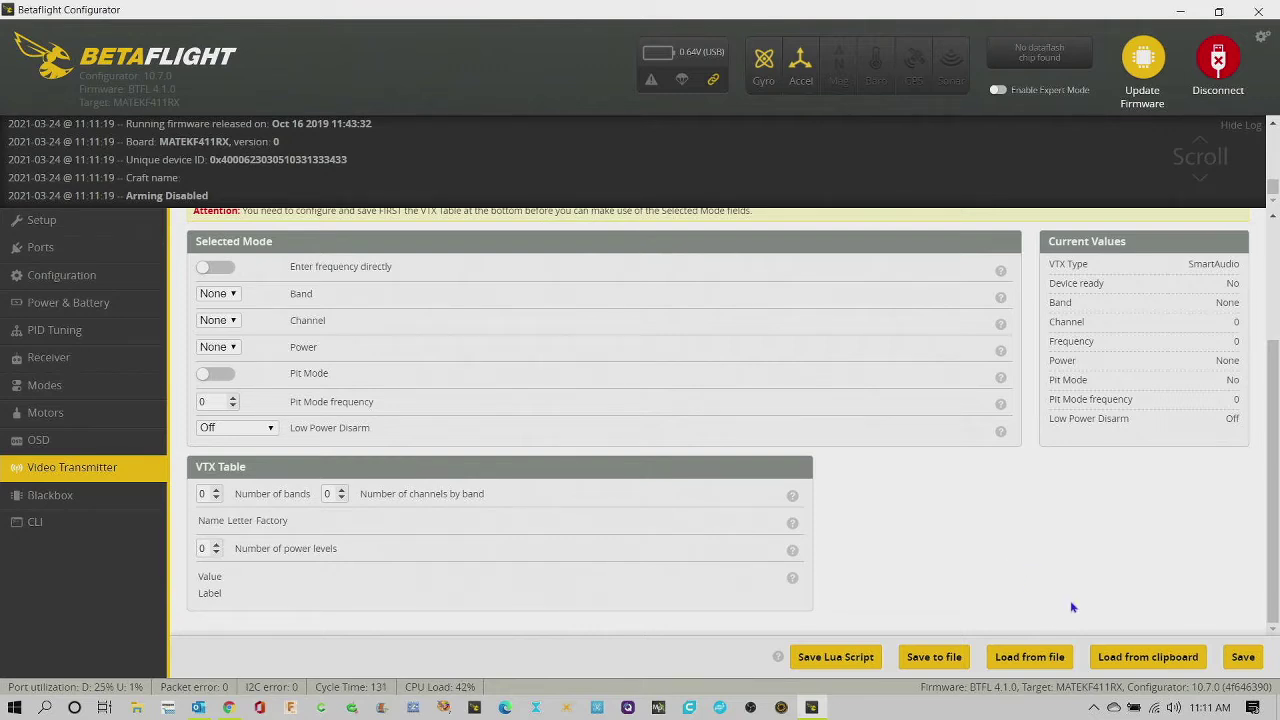
left_click(1025, 658)
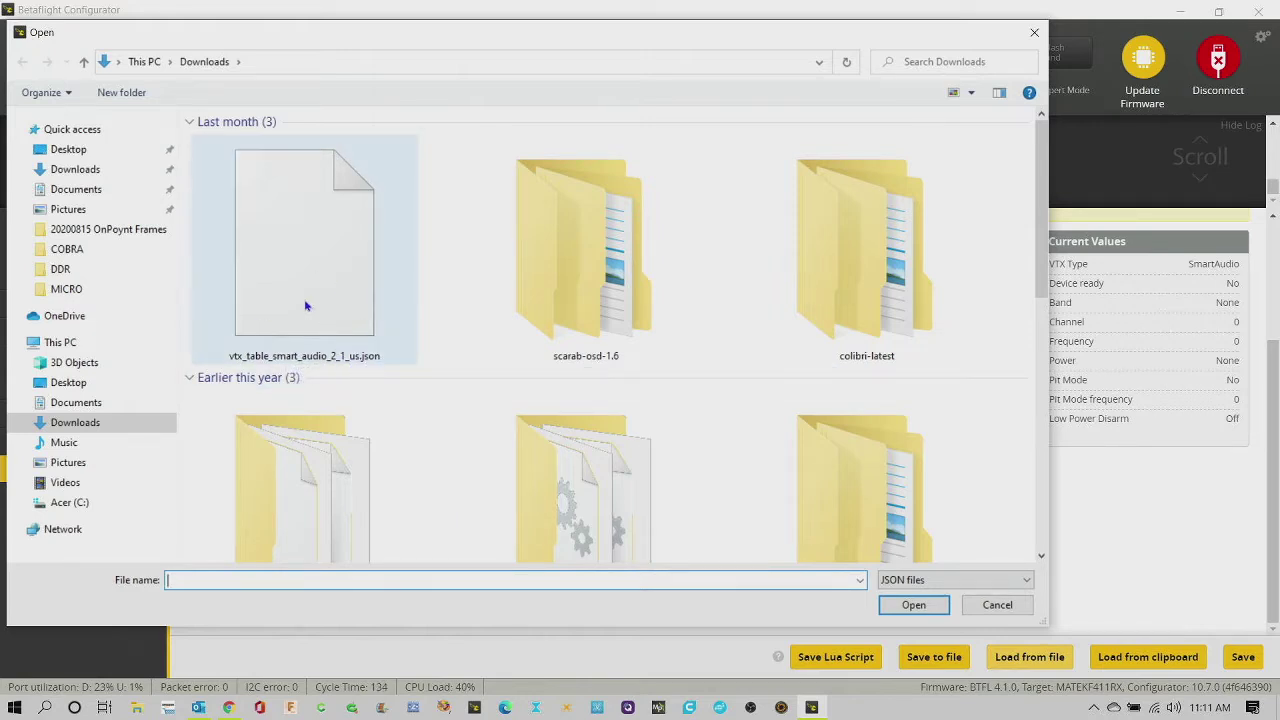
left_click(76, 293)
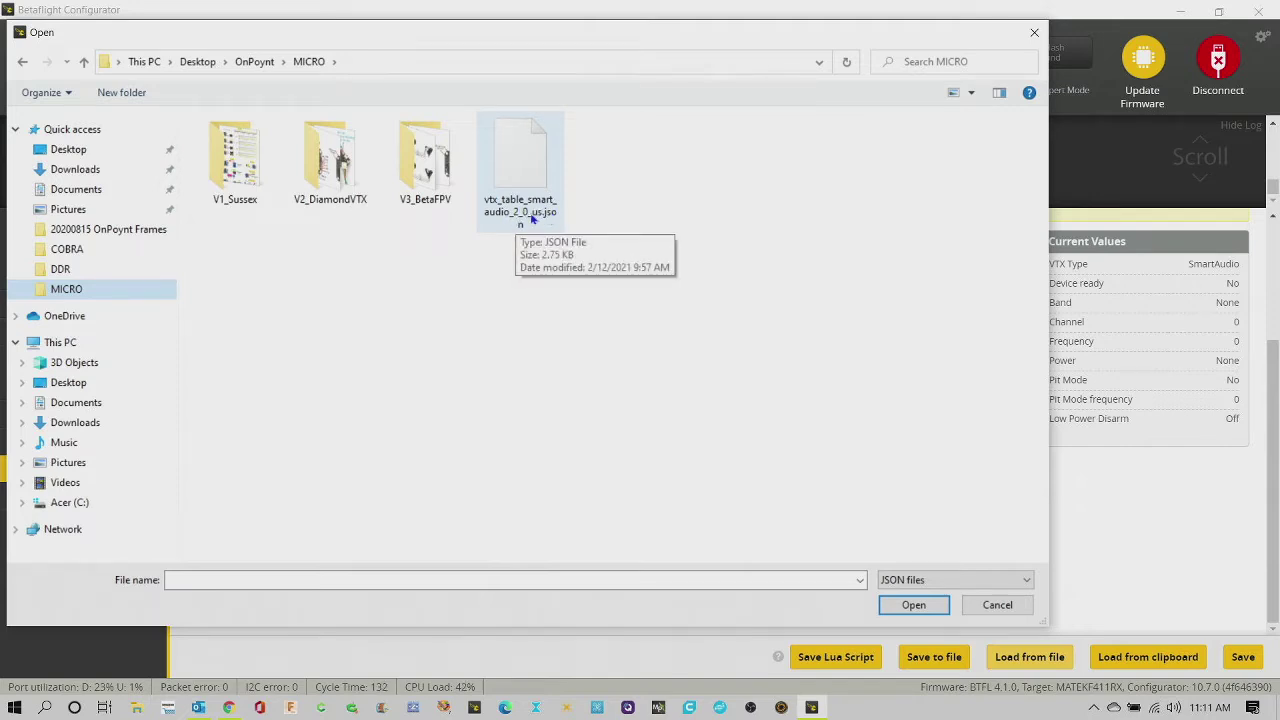
left_click(534, 152)
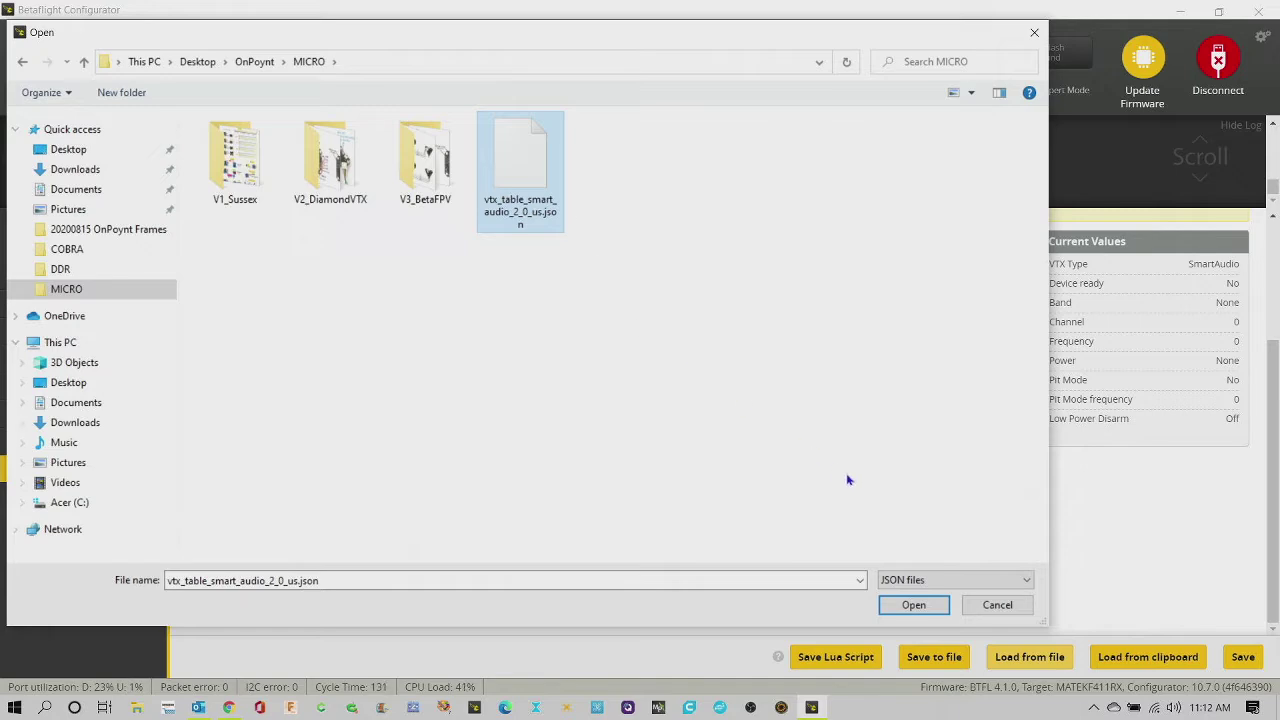
left_click(912, 605)
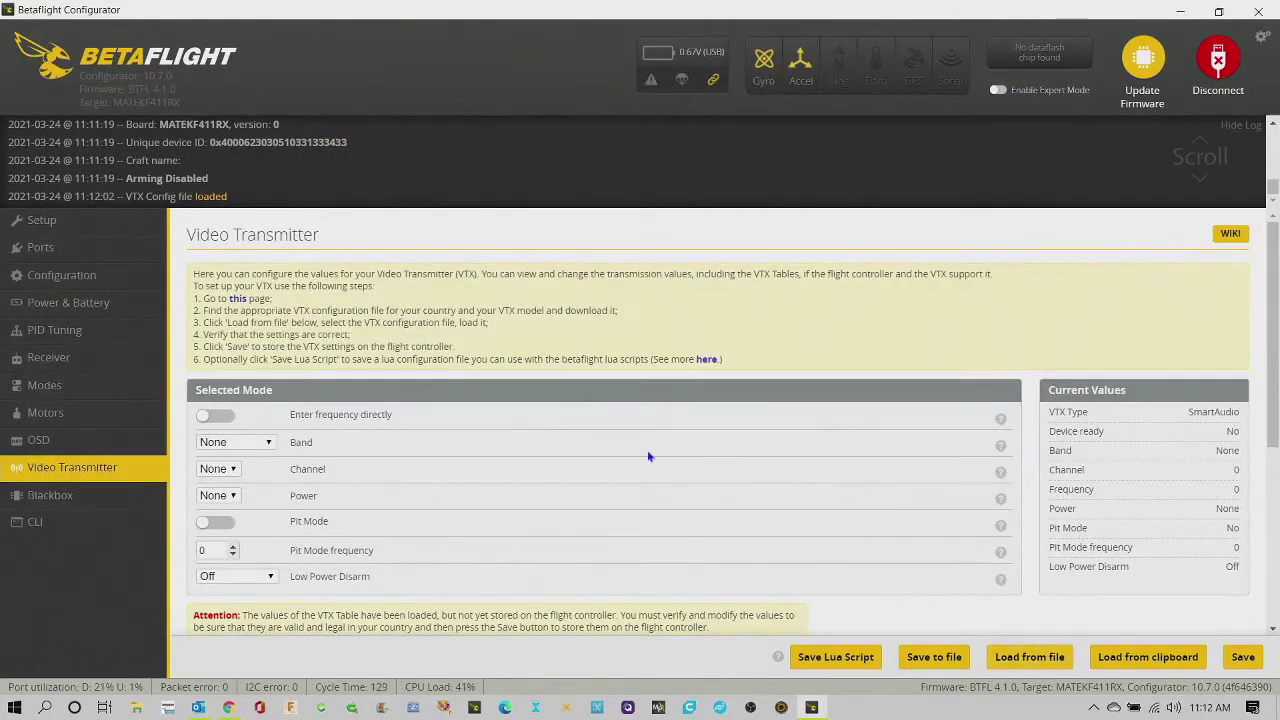
scroll(648, 456, "down", 4)
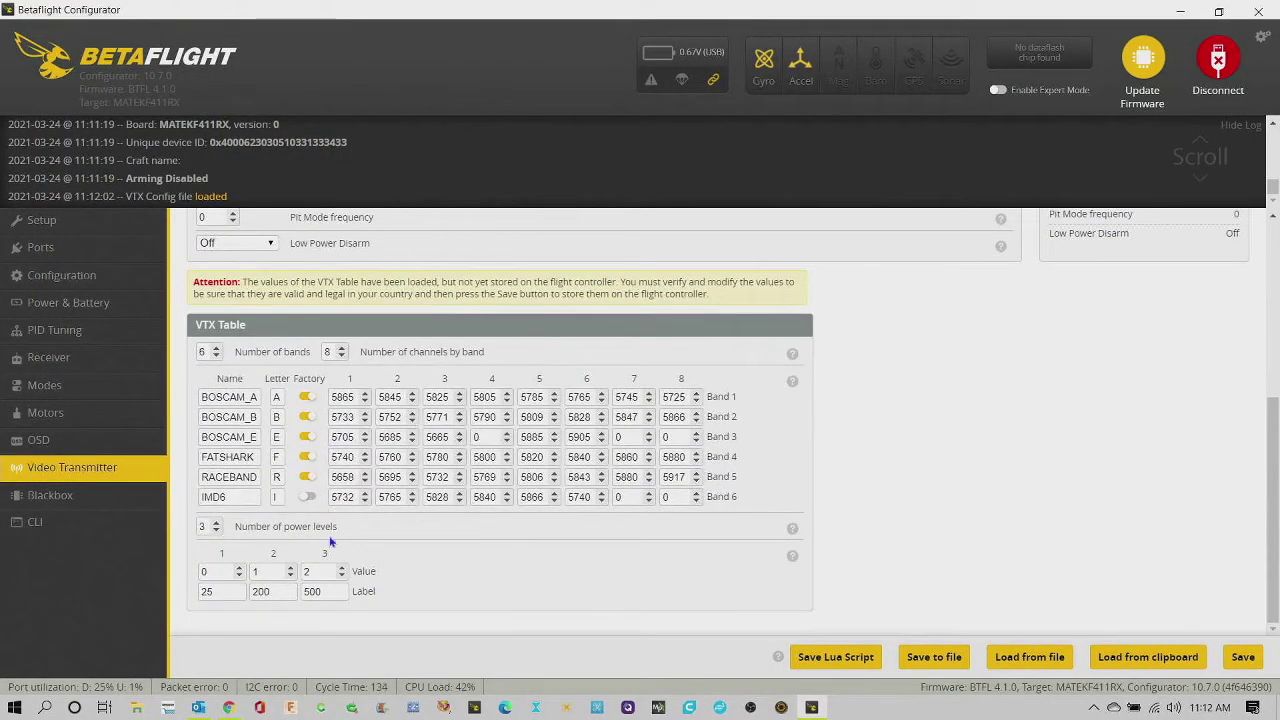
scroll(690, 476, "up", 3)
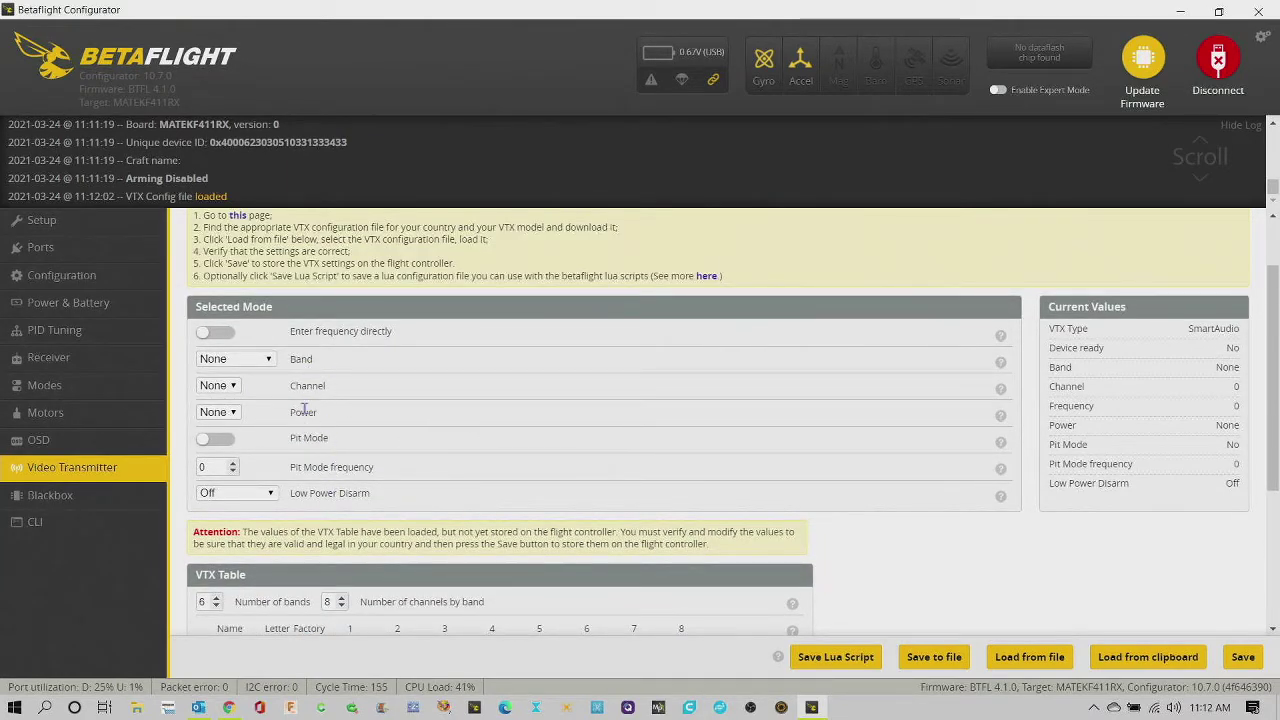
Step: Set the video transmitter to band FATSHARK, Channel 1 and power 25, and save the VTX settings to the flight controller
left_click(251, 366)
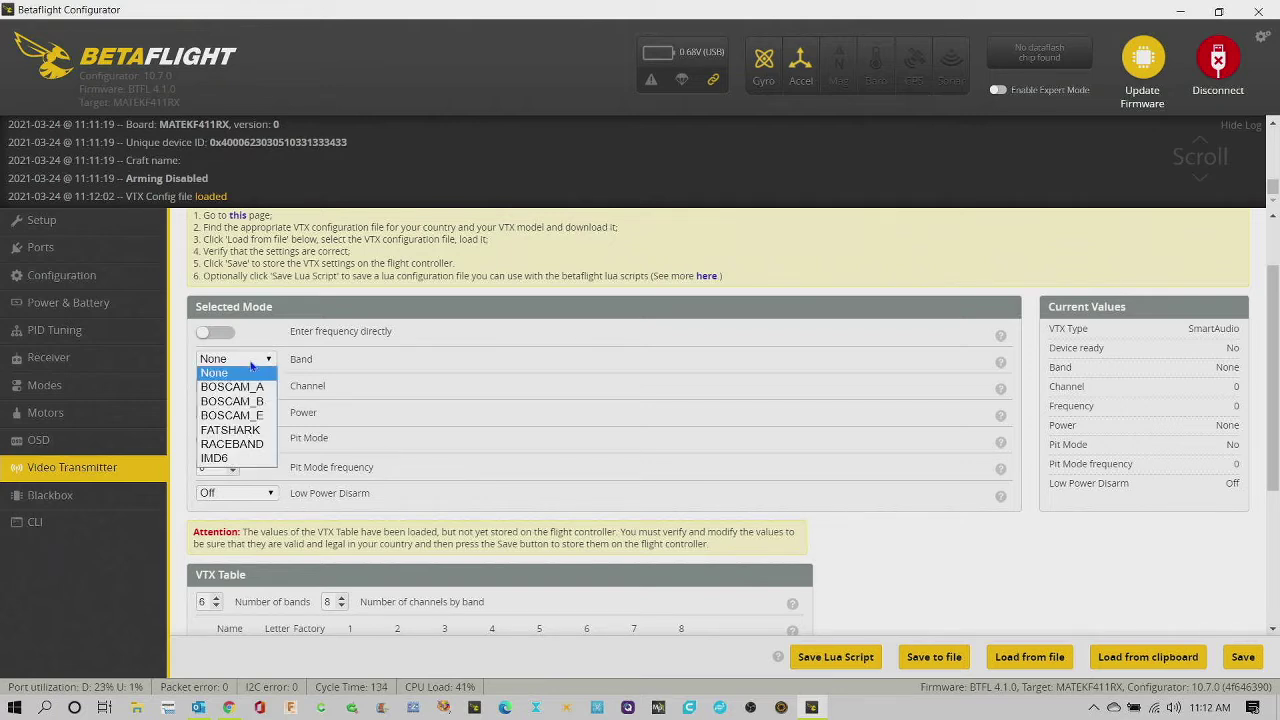
left_click(255, 431)
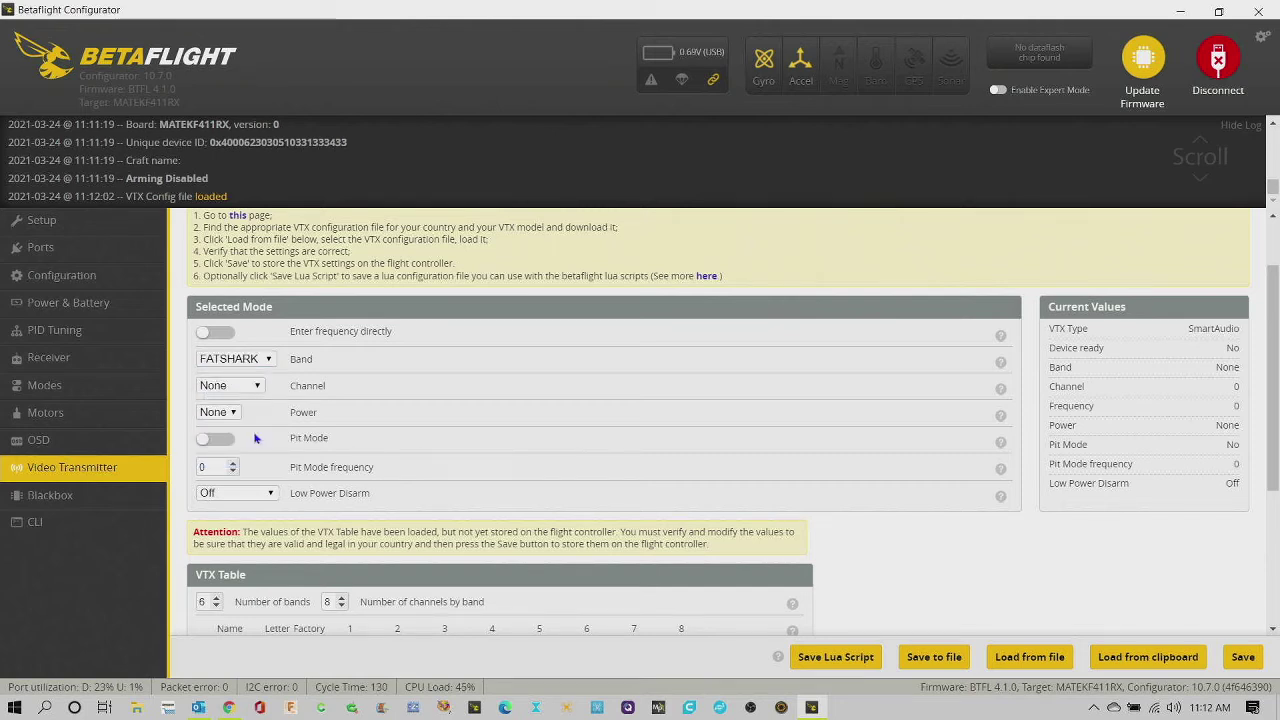
left_click(233, 389)
left_click(213, 412)
left_click(211, 415)
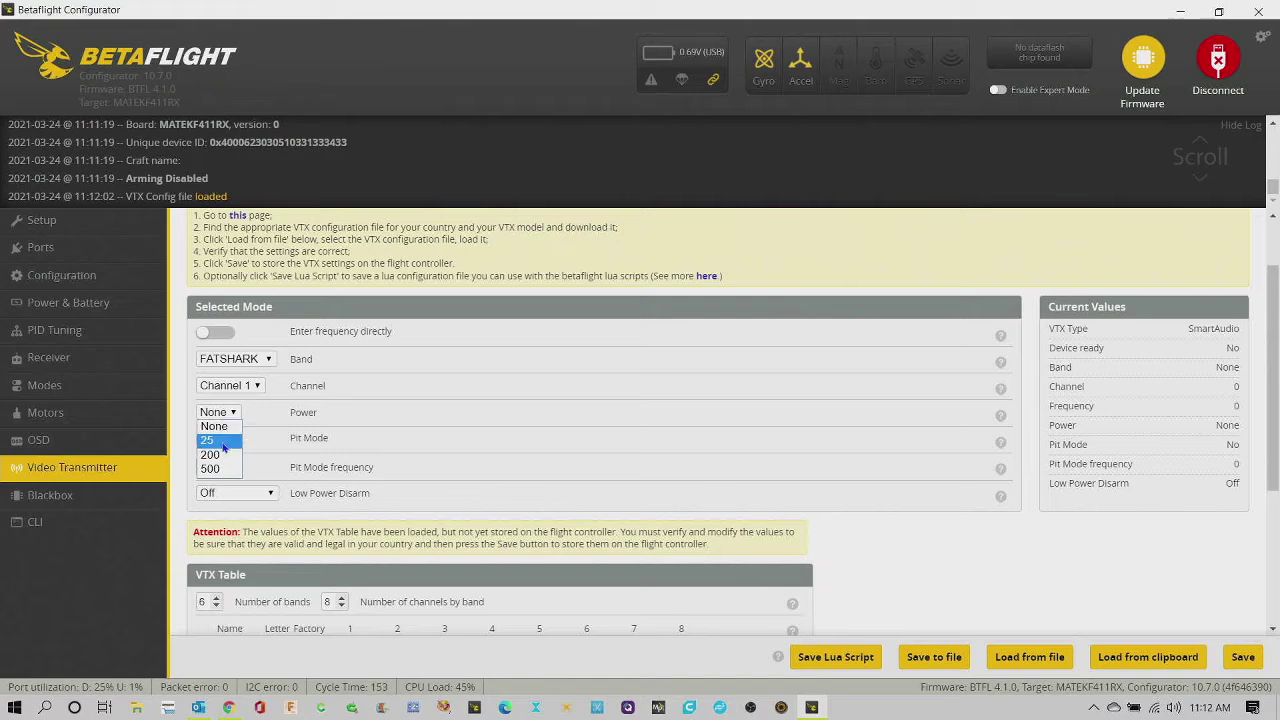
left_click(222, 441)
scroll(912, 568, "down", 3)
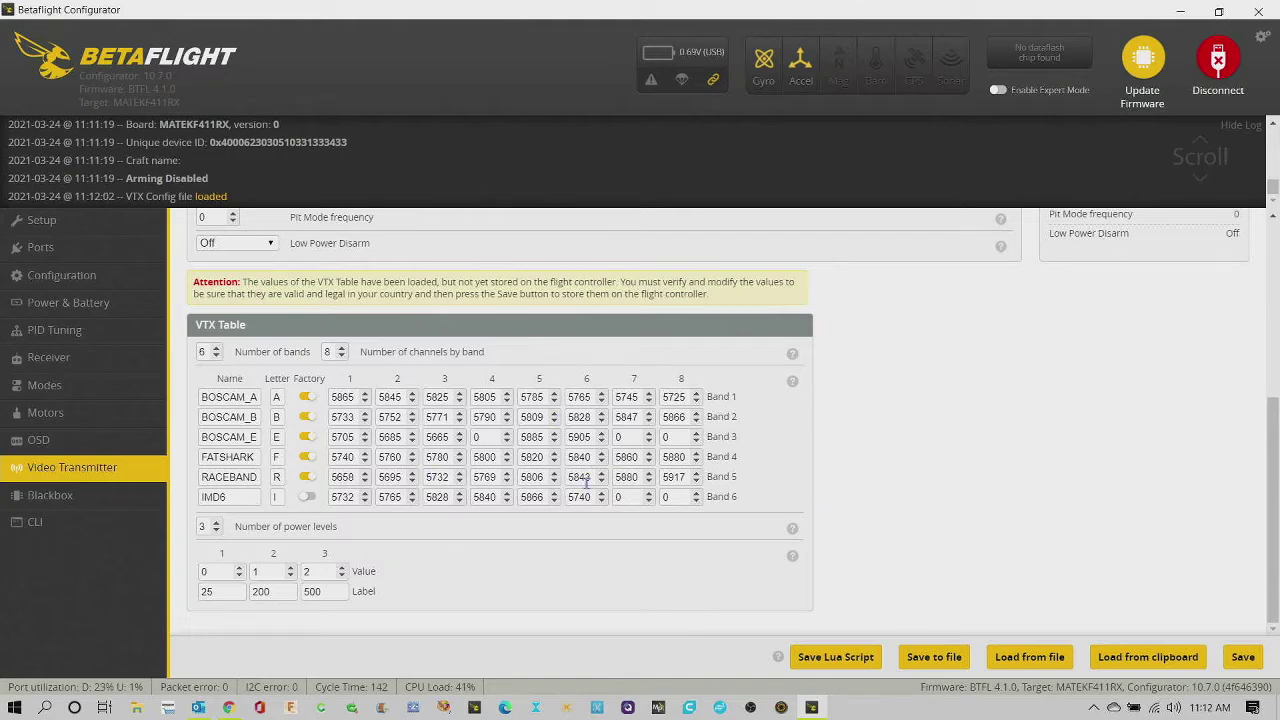
left_click(1240, 662)
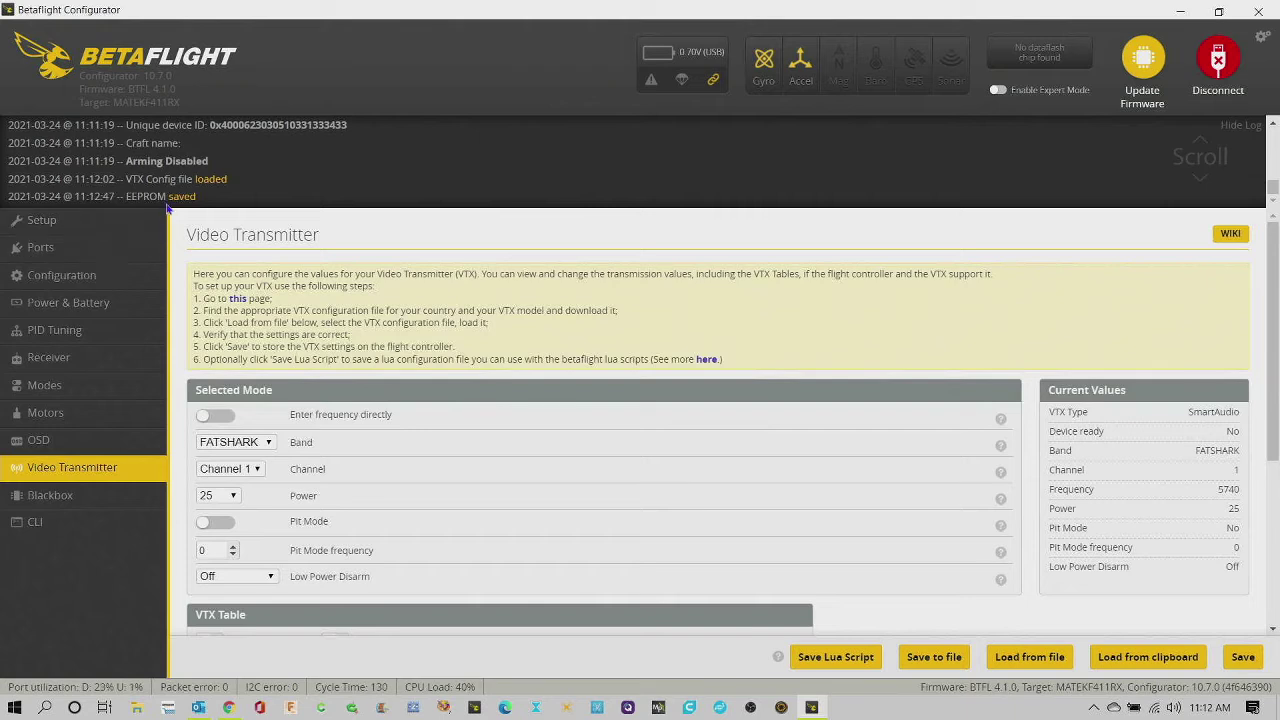
left_click(168, 208)
left_click(168, 208)
Step: Disable the OSD elements Battery current draw, Battery current mAh drawn, Battery voltage, Core temperature, Craft name, Crosshairs, Debug and Disarmed
left_click(56, 440)
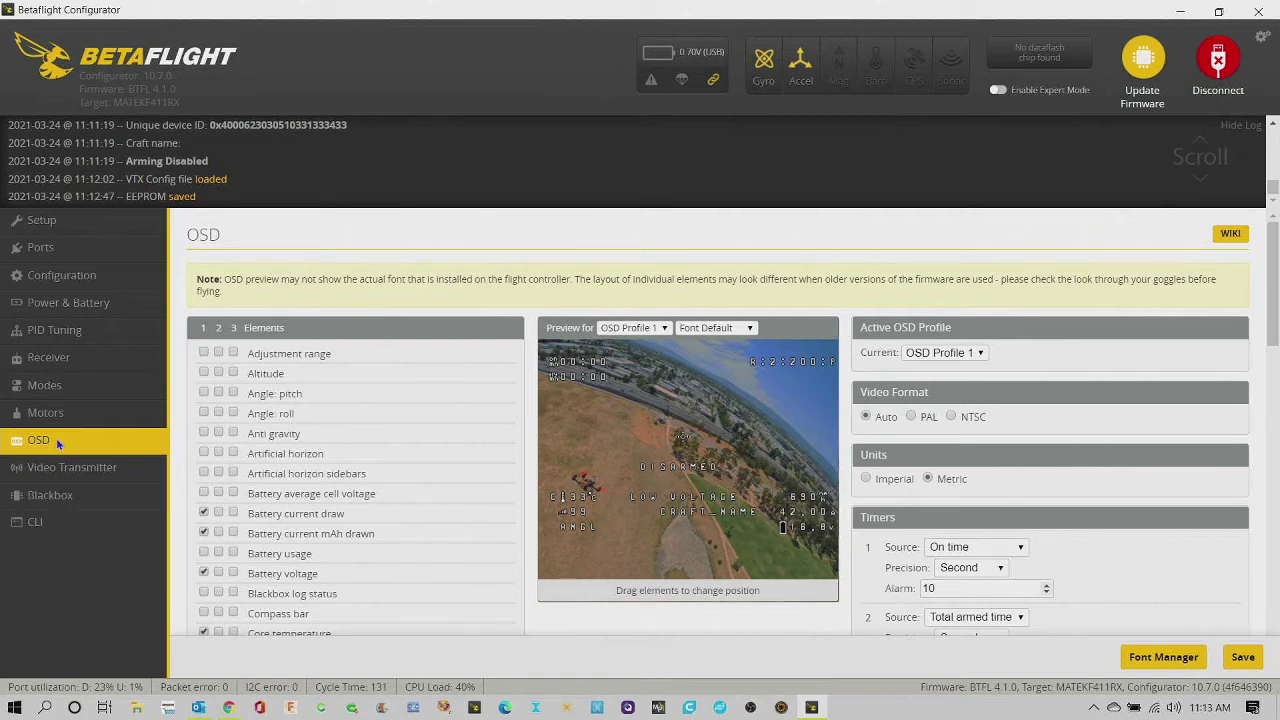
left_click(204, 514)
left_click(205, 532)
left_click(204, 574)
scroll(199, 590, "down", 1)
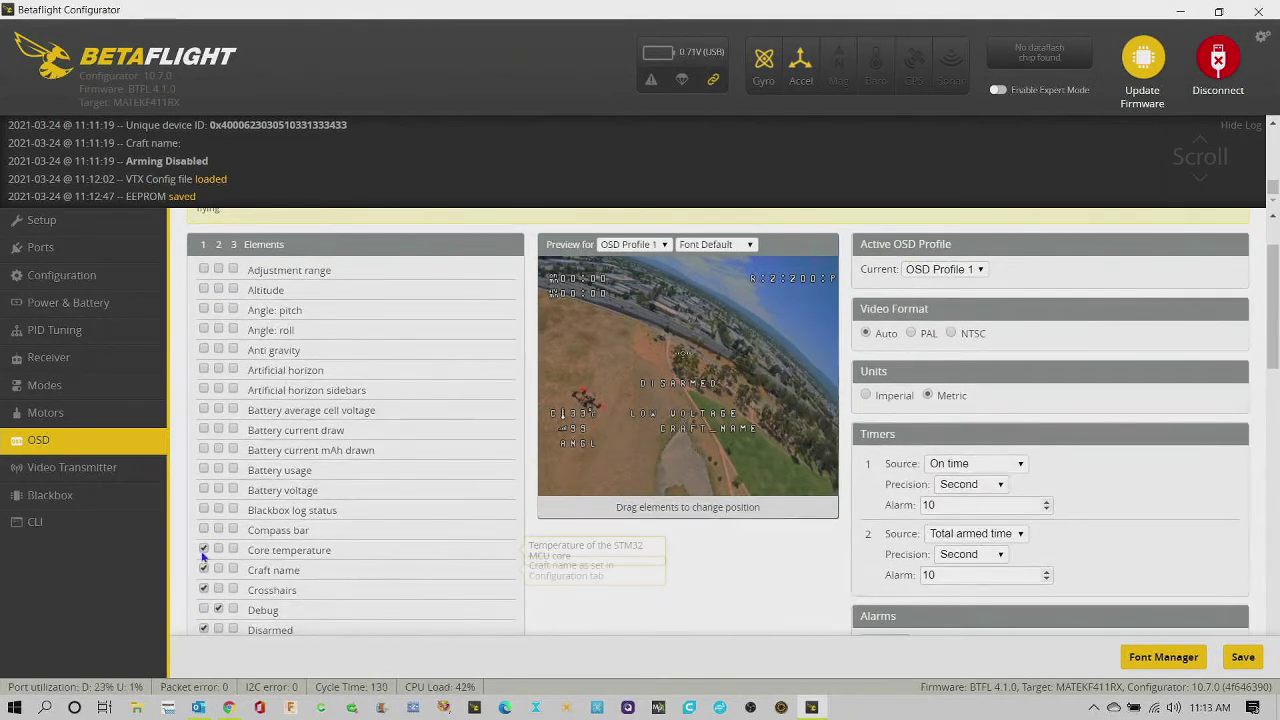
left_click(204, 550)
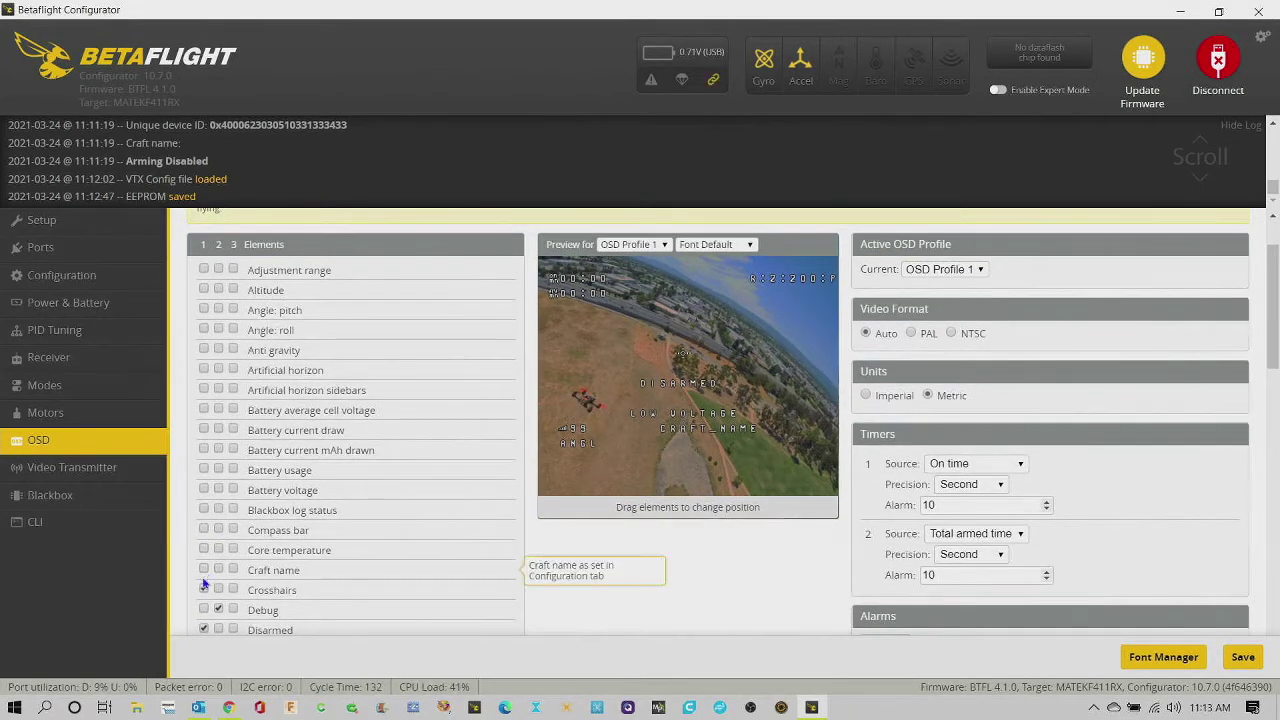
left_click(204, 571)
left_click(219, 610)
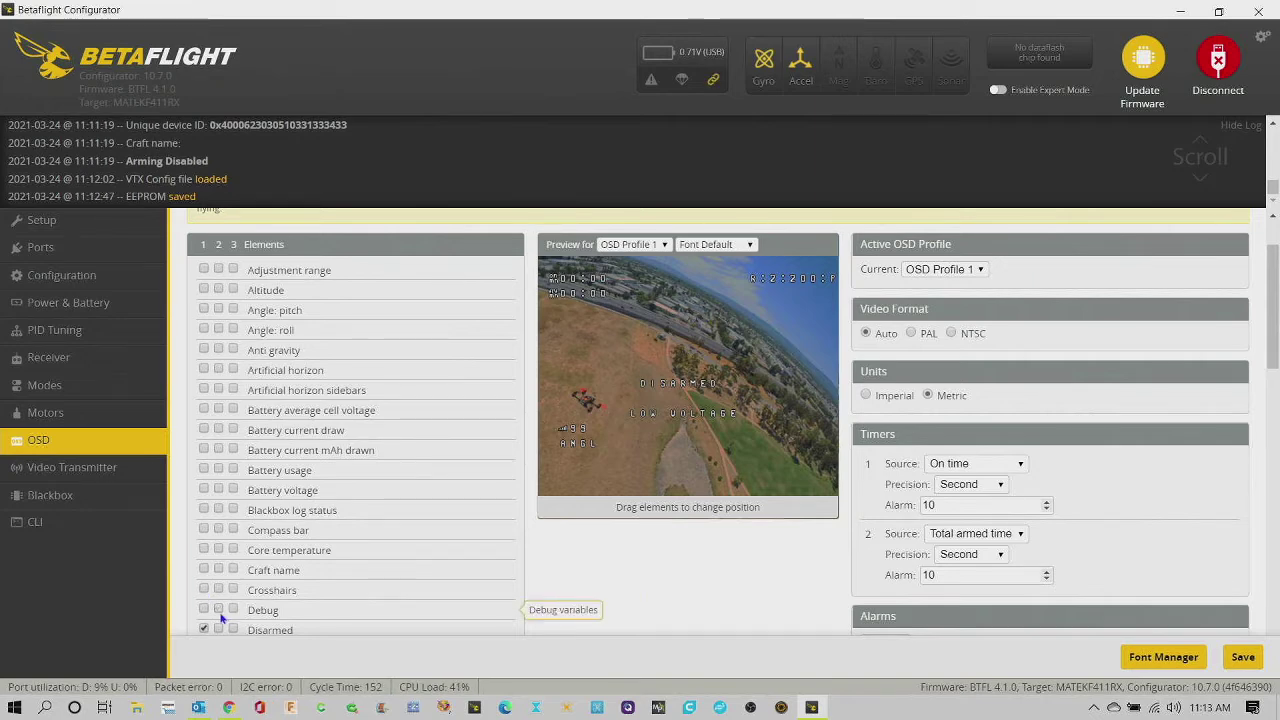
left_click(204, 629)
Step: Disable the OSD elements Fly mode, RSSI value, Timer 1, Timer 2, VTX channel and Warnings in all profiles, and check the whole list
scroll(207, 600, "down", 3)
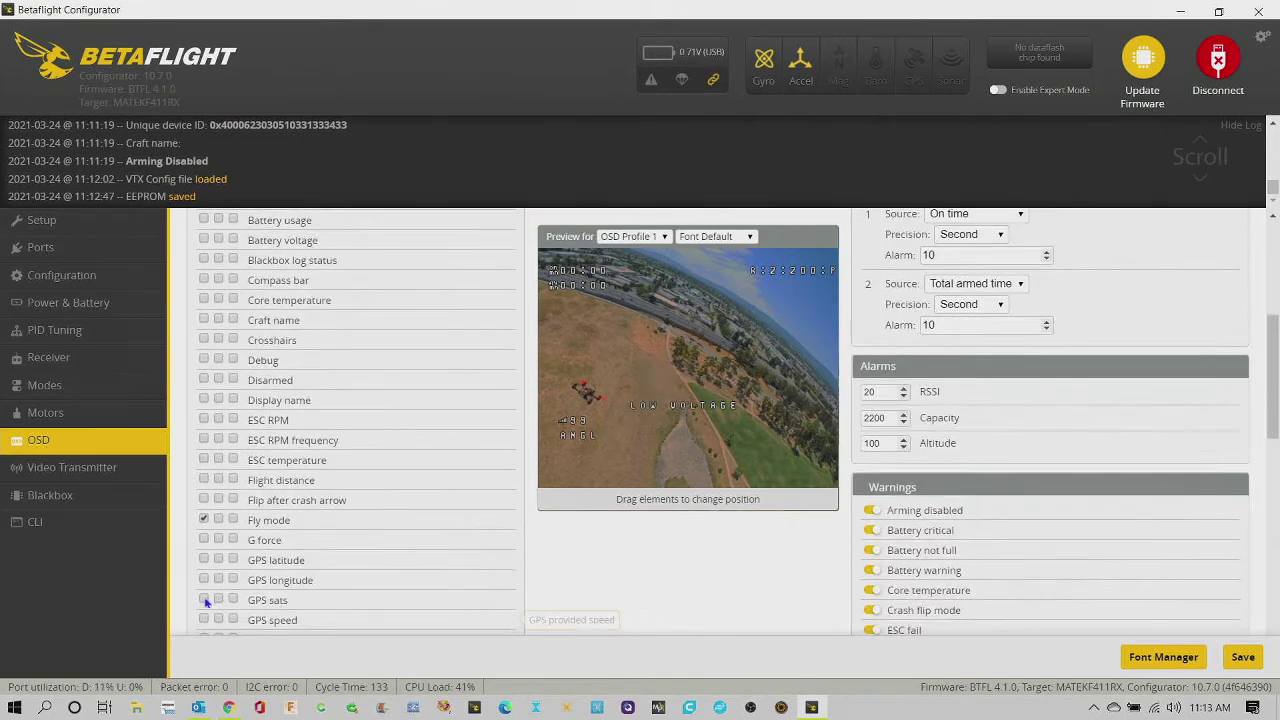
left_click(204, 521)
scroll(205, 525, "down", 6)
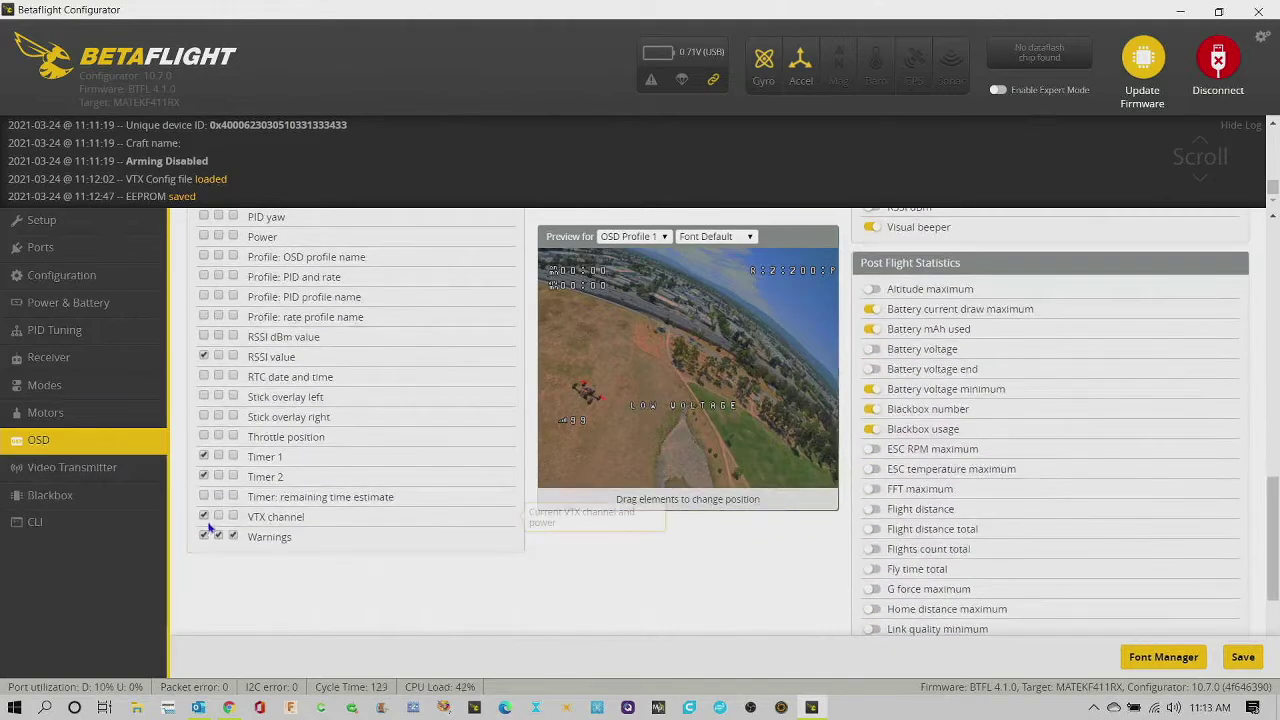
left_click(204, 356)
left_click(204, 478)
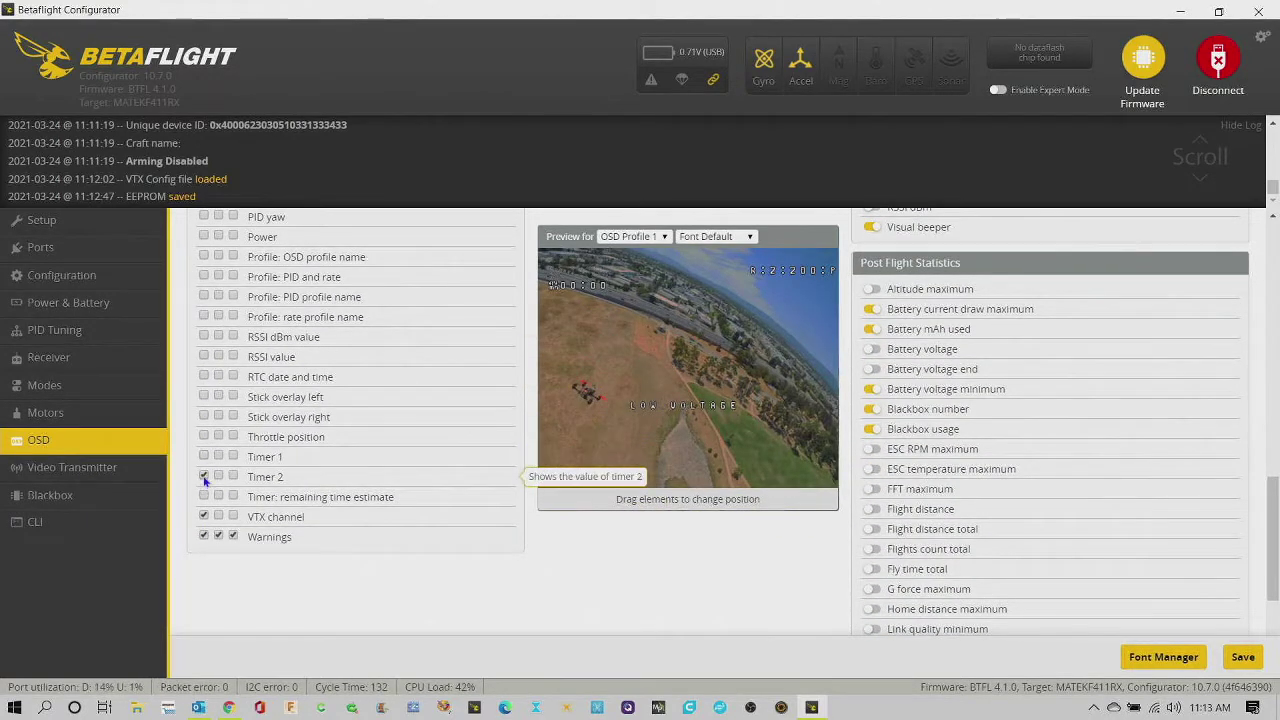
left_click(204, 537)
left_click(218, 537)
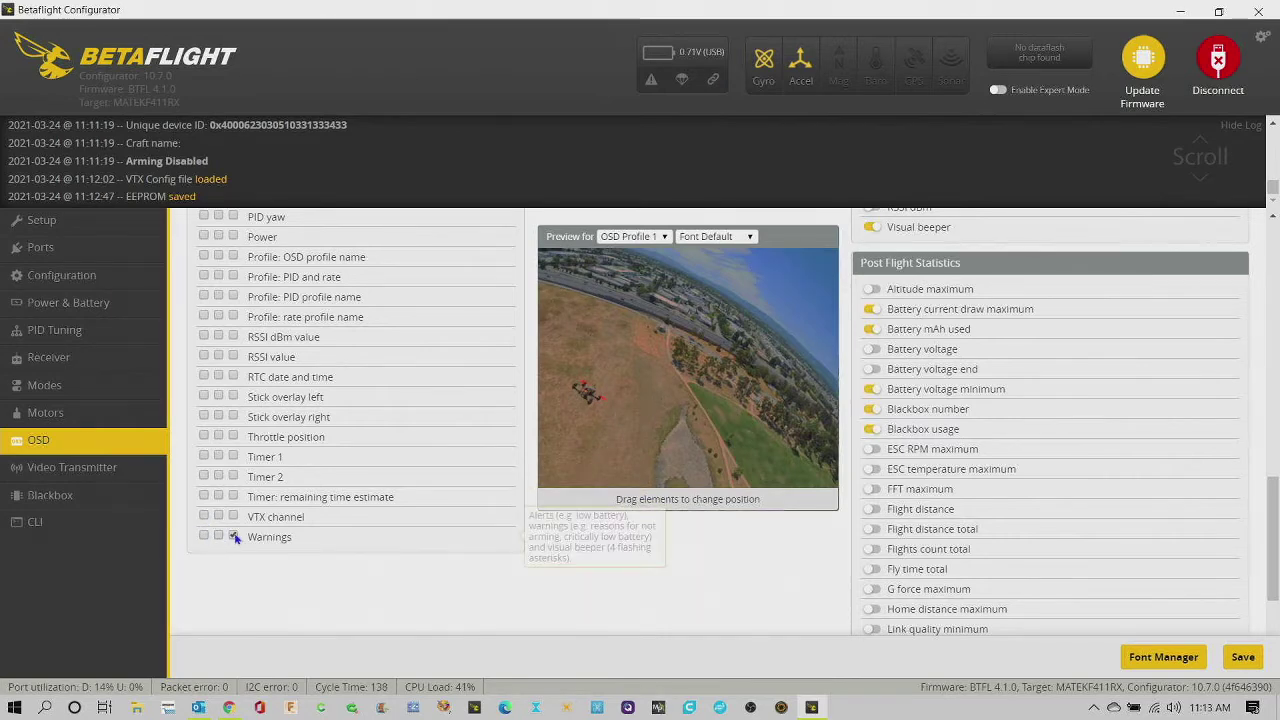
scroll(422, 545, "up", 2)
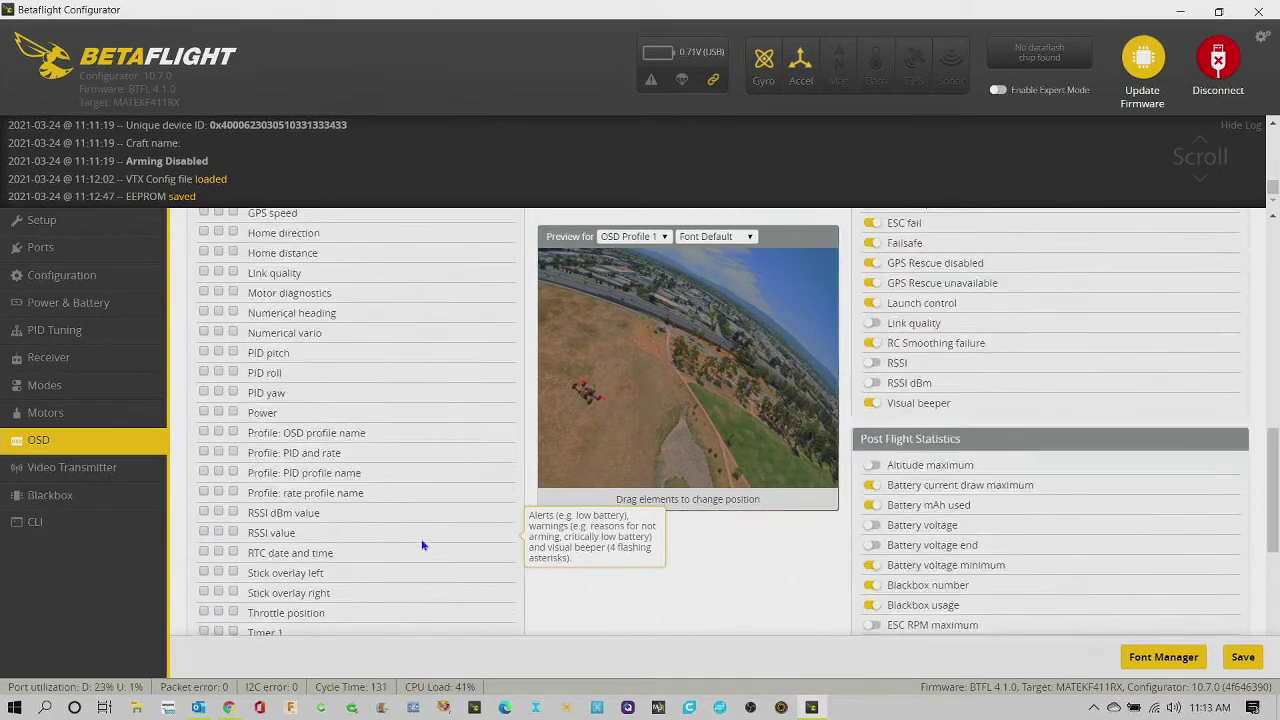
scroll(422, 545, "up", 6)
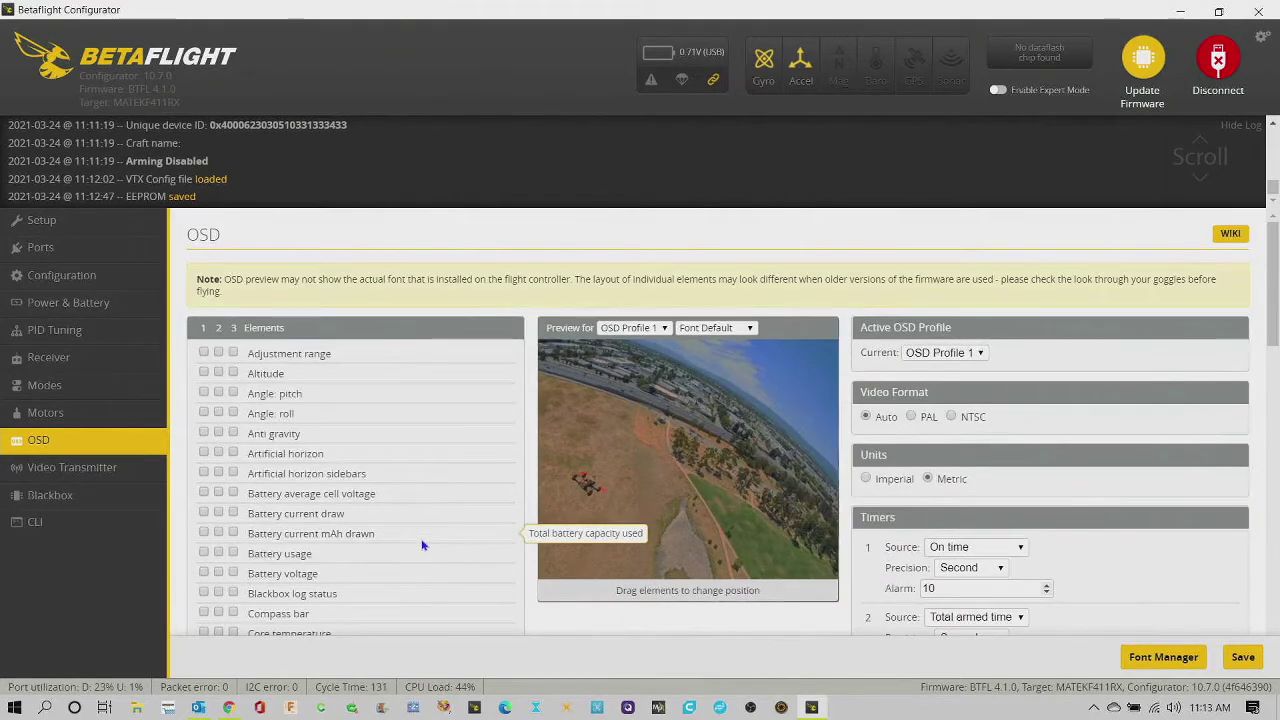
scroll(422, 545, "down", 3)
scroll(422, 540, "up", 3)
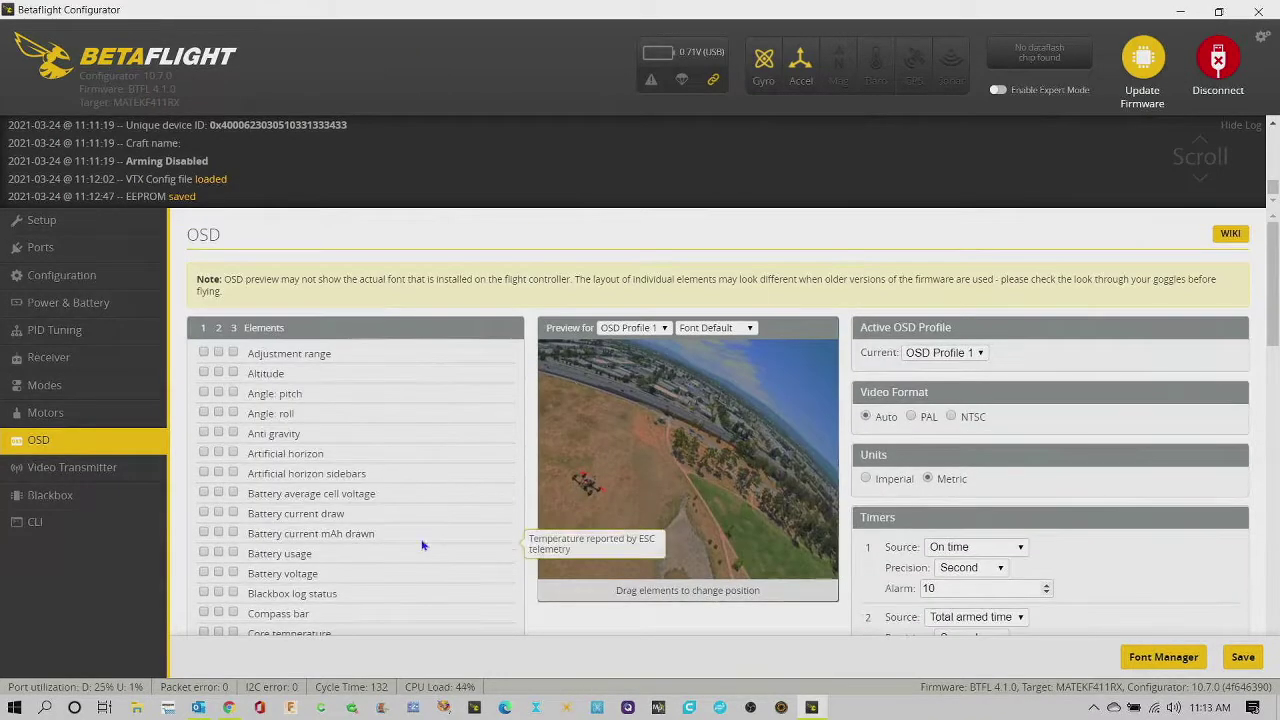
Step: Upload the Vision font preset to the flight controller's OSD with the Font Manager
left_click(715, 329)
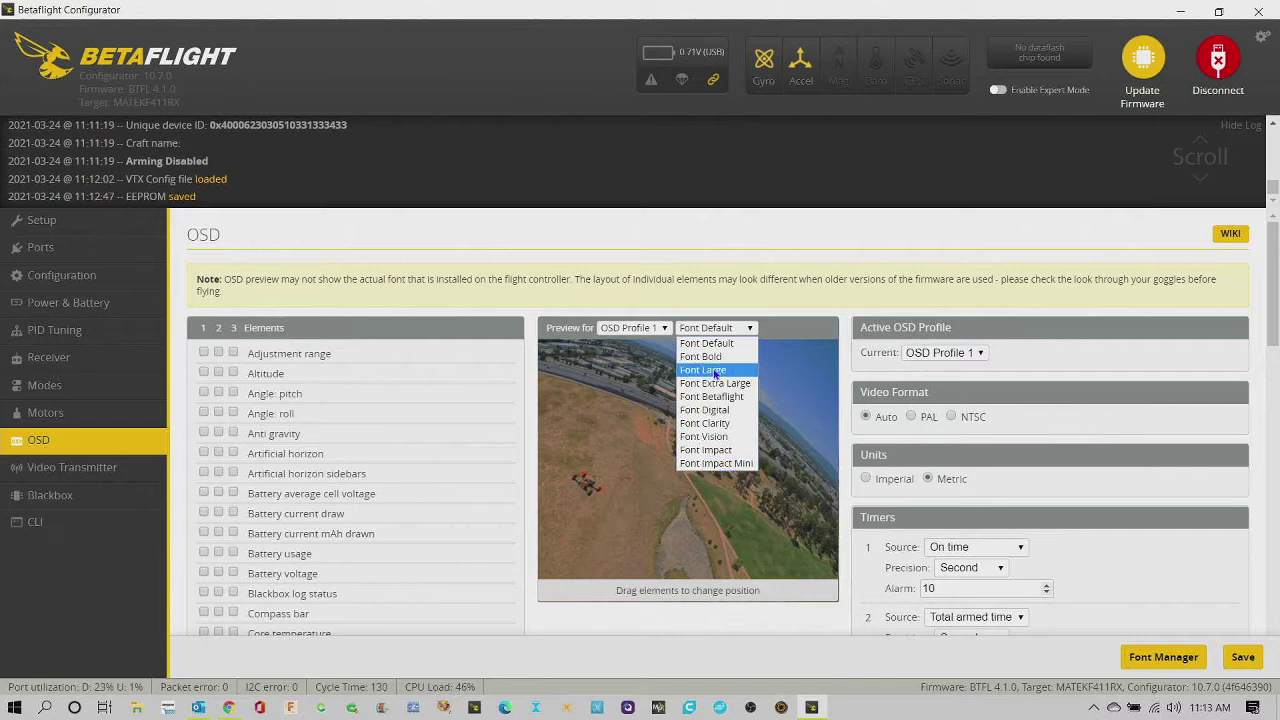
scroll(716, 393, "down", 4)
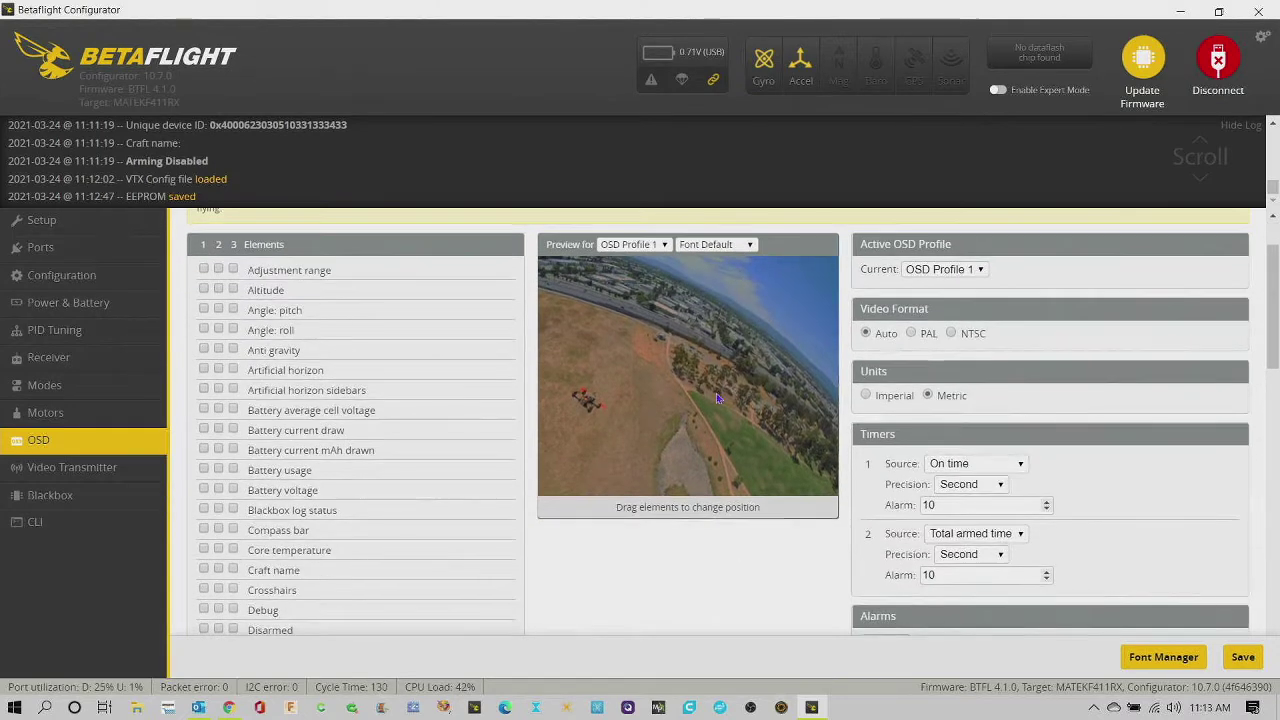
left_click(1152, 668)
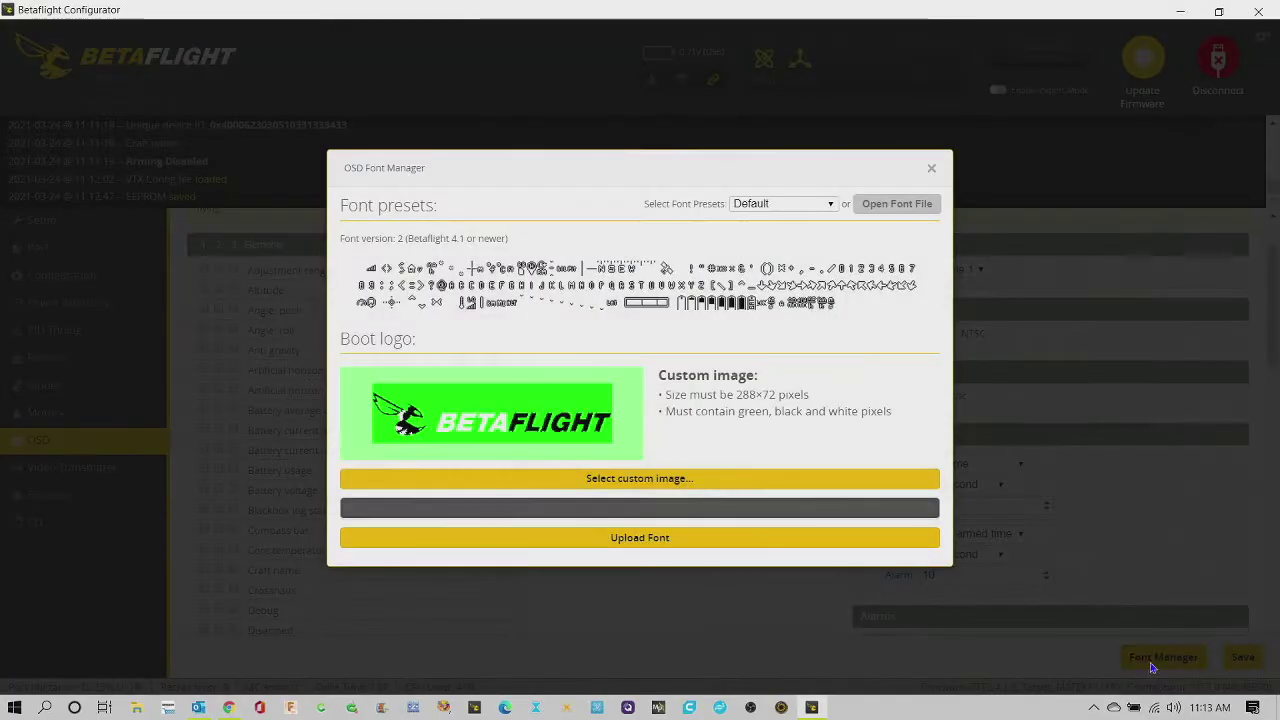
left_click(784, 205)
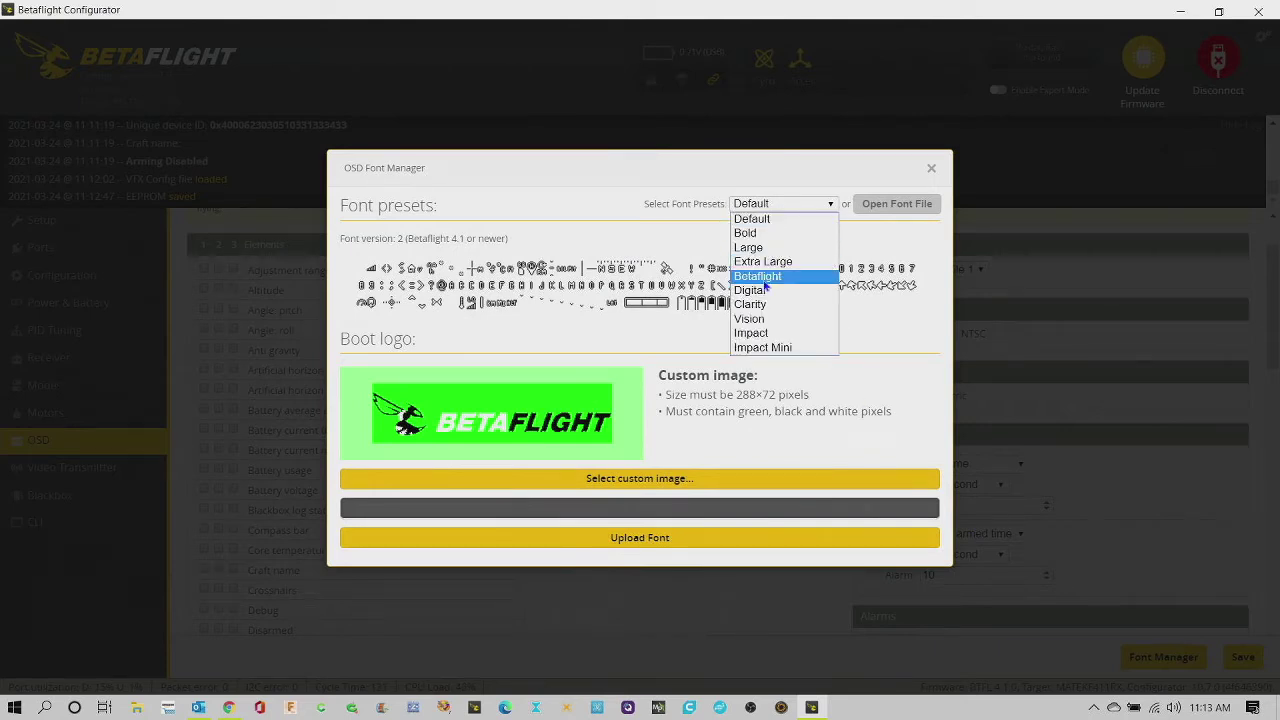
left_click(791, 320)
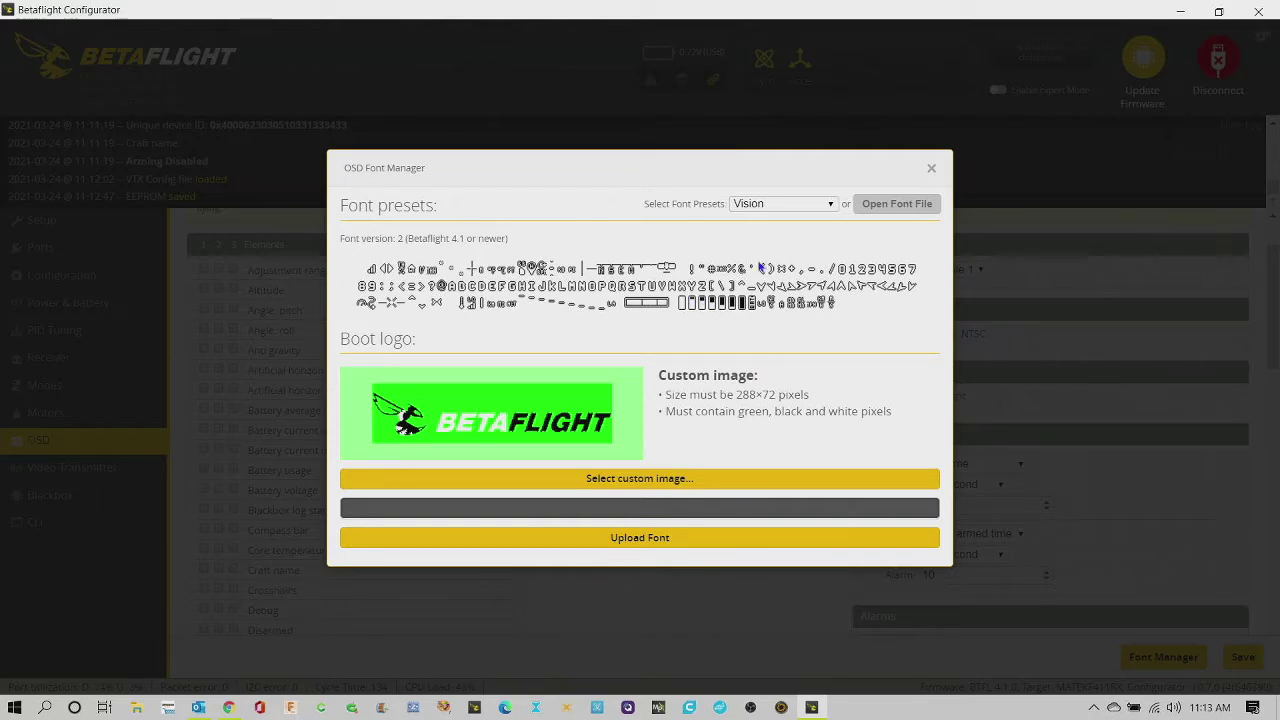
left_click(776, 205)
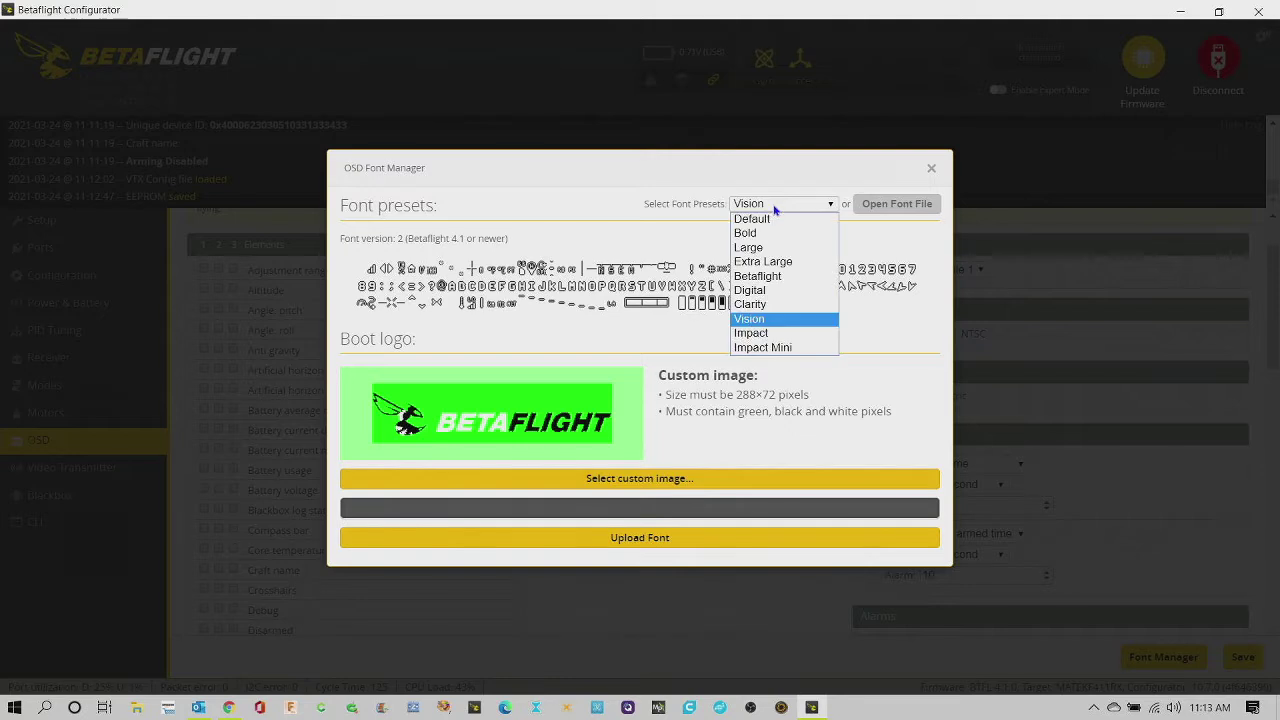
left_click(776, 320)
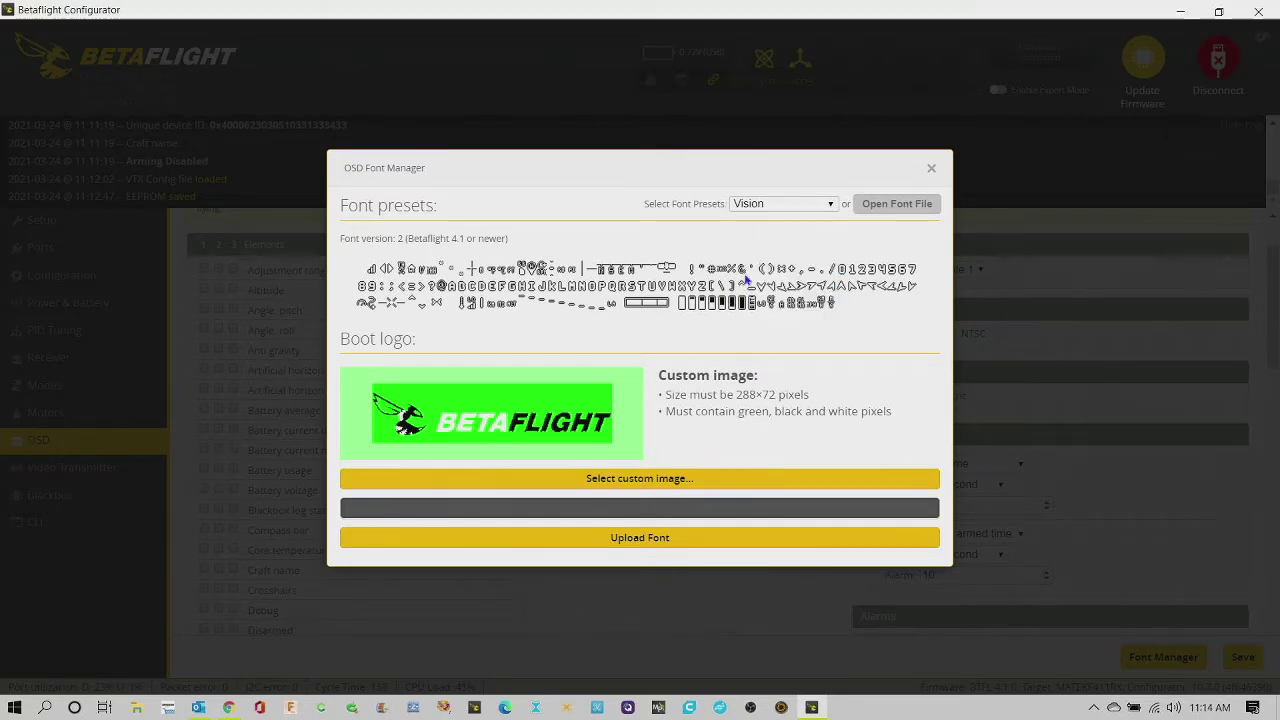
left_click(688, 548)
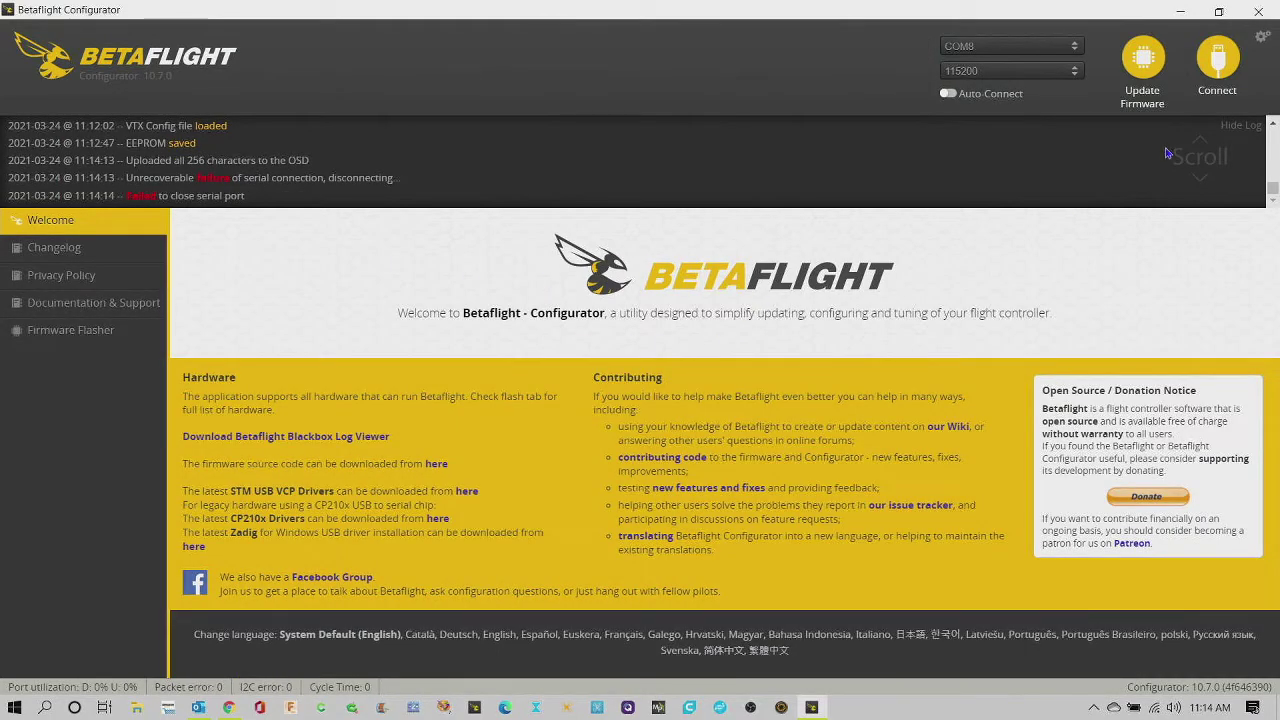
Step: Reconnect to the flight controller and, in the OSD settings, preview the layout with Font Vision and use Imperial units
left_click(1217, 58)
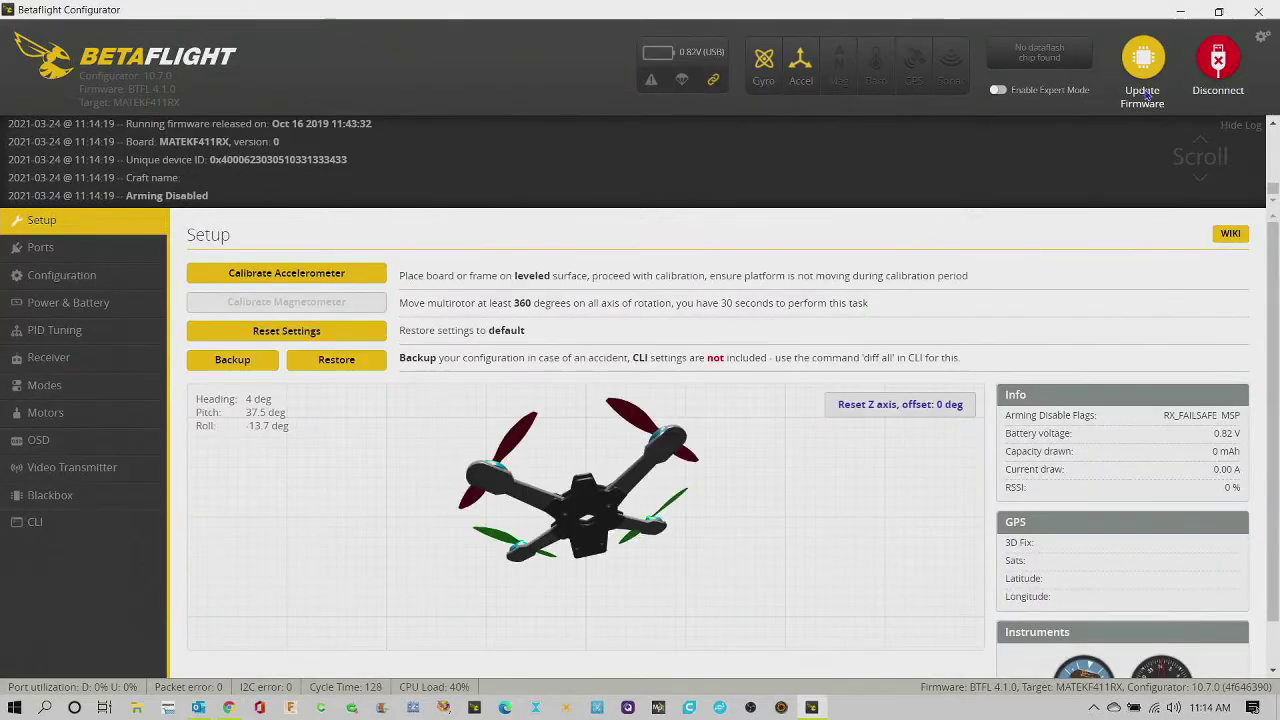
left_click(55, 445)
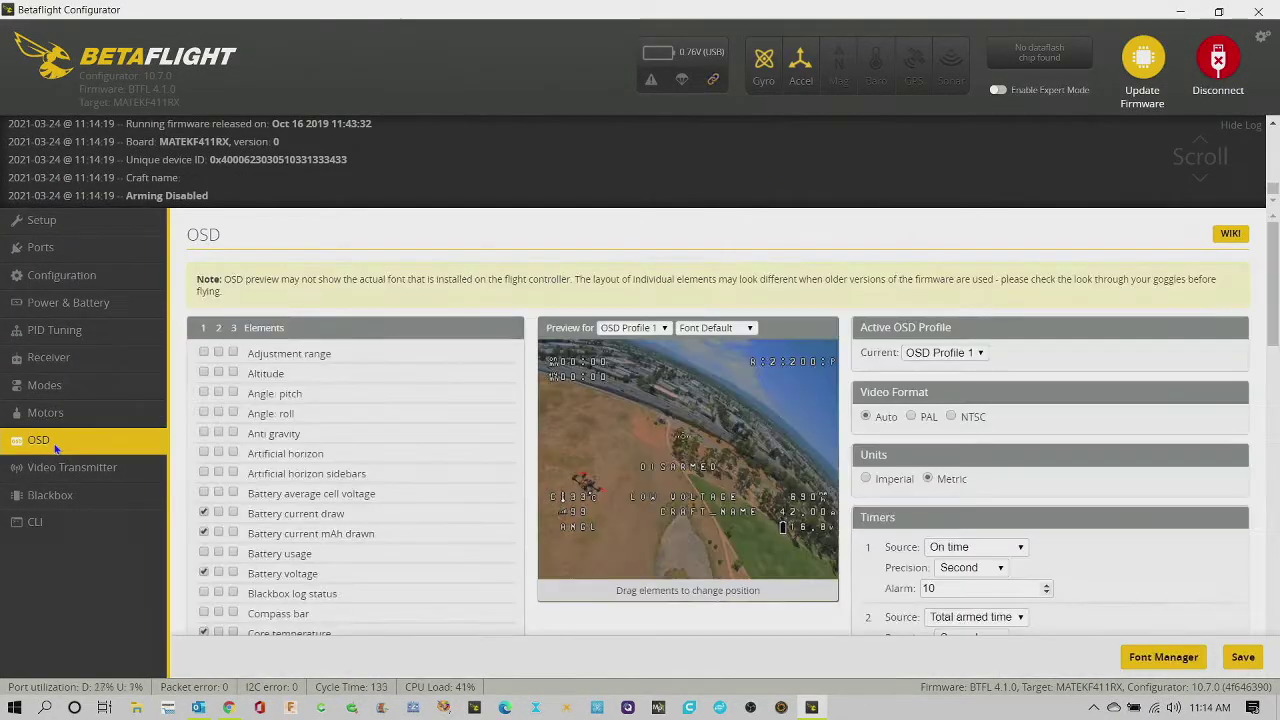
left_click(704, 330)
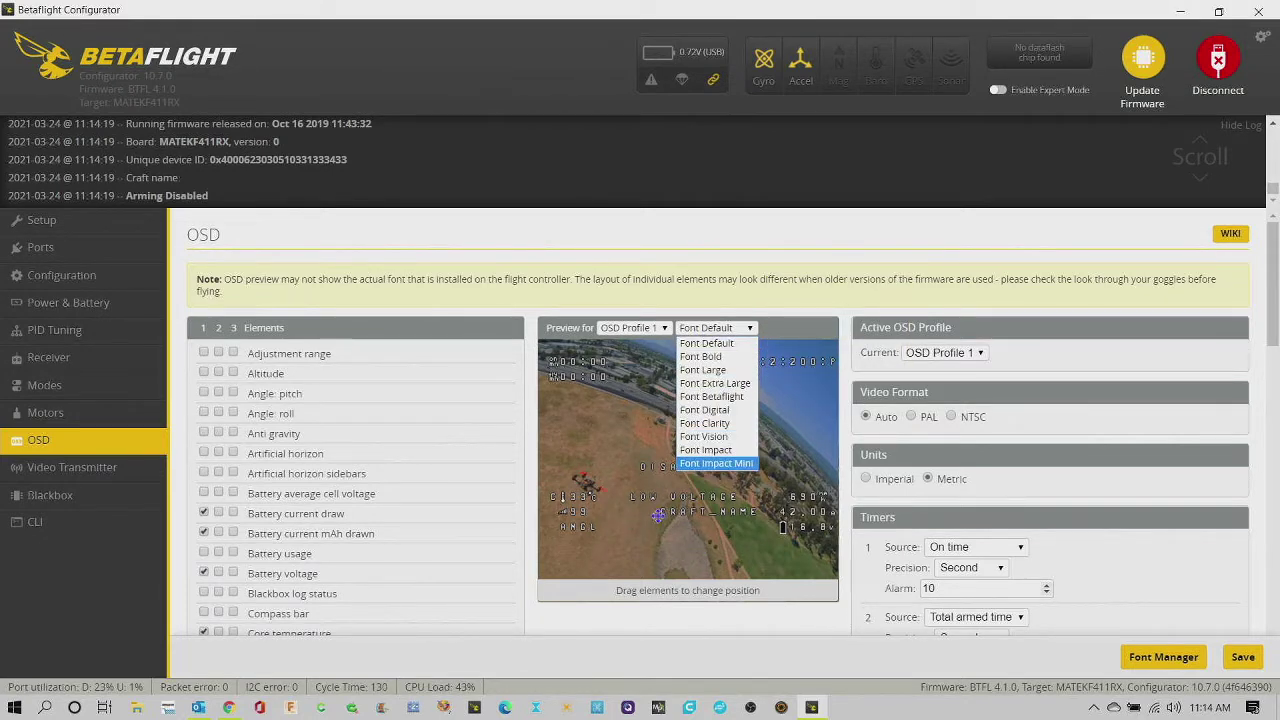
left_click(715, 438)
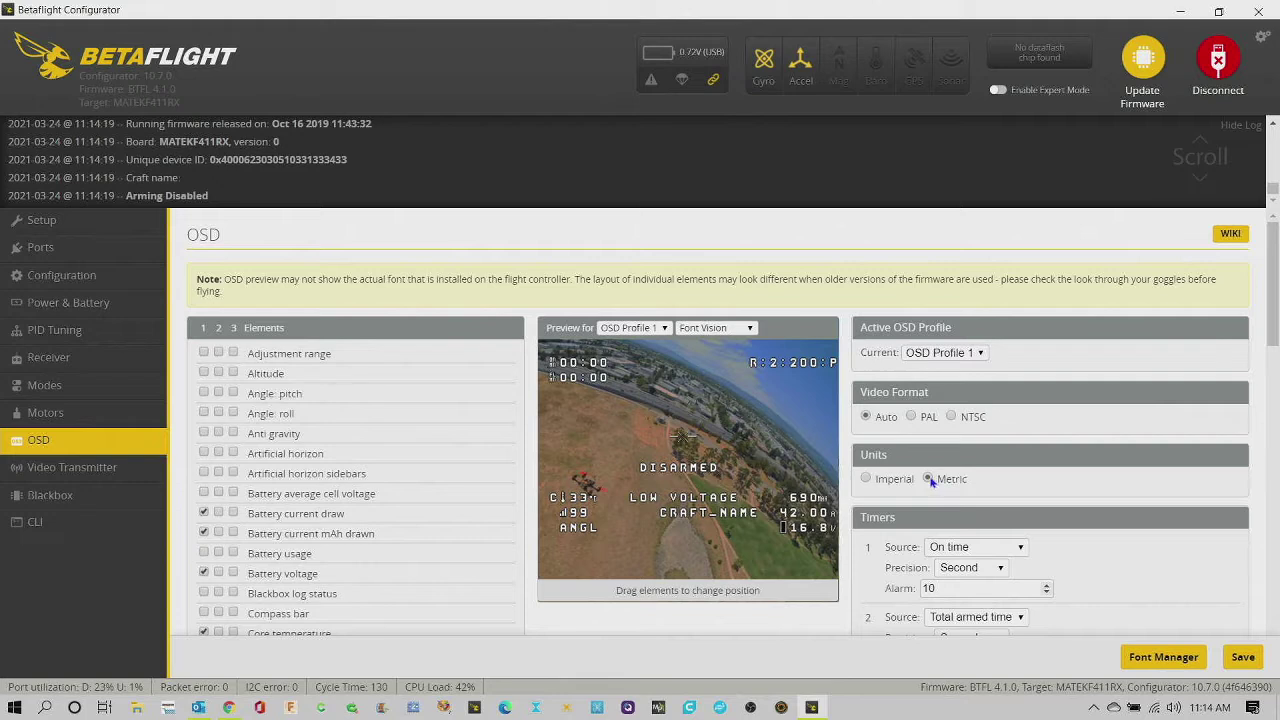
left_click(866, 480)
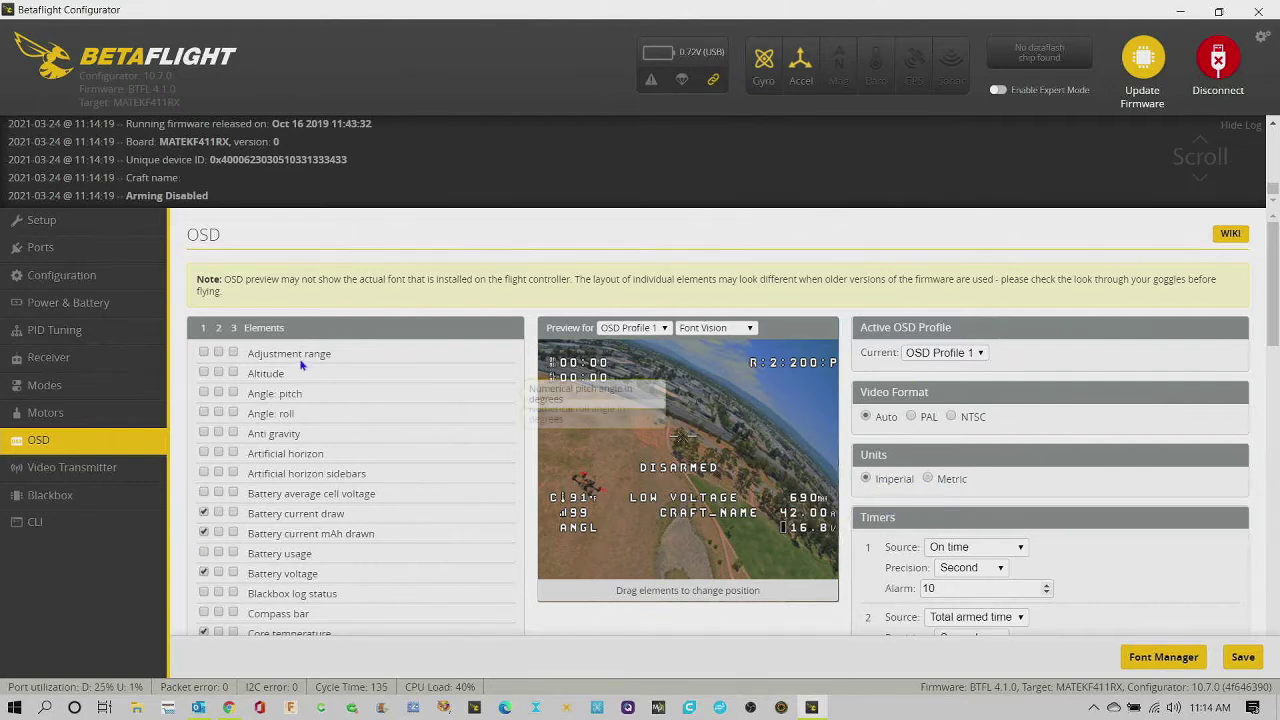
Step: In OSD profile 1, enable Battery average cell voltage and disable Battery current draw, Battery current mAh drawn, Battery voltage and Core temperature
left_click(204, 493)
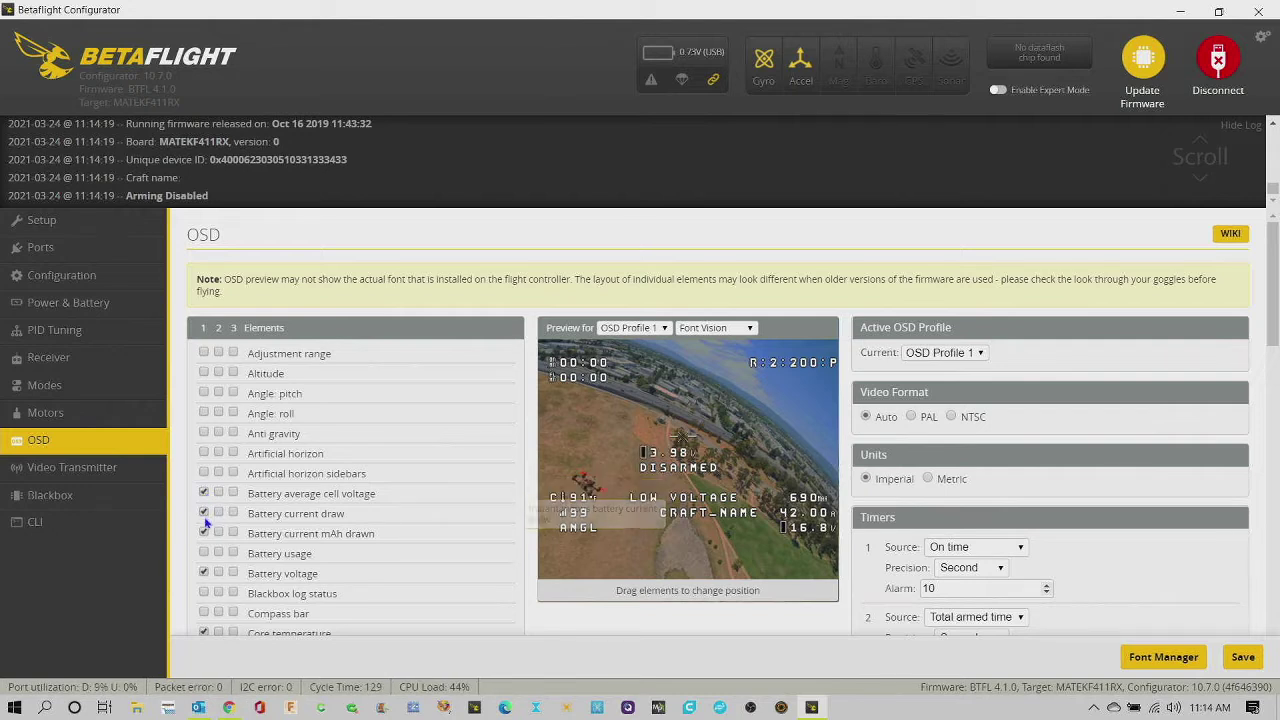
left_click(204, 513)
left_click(204, 533)
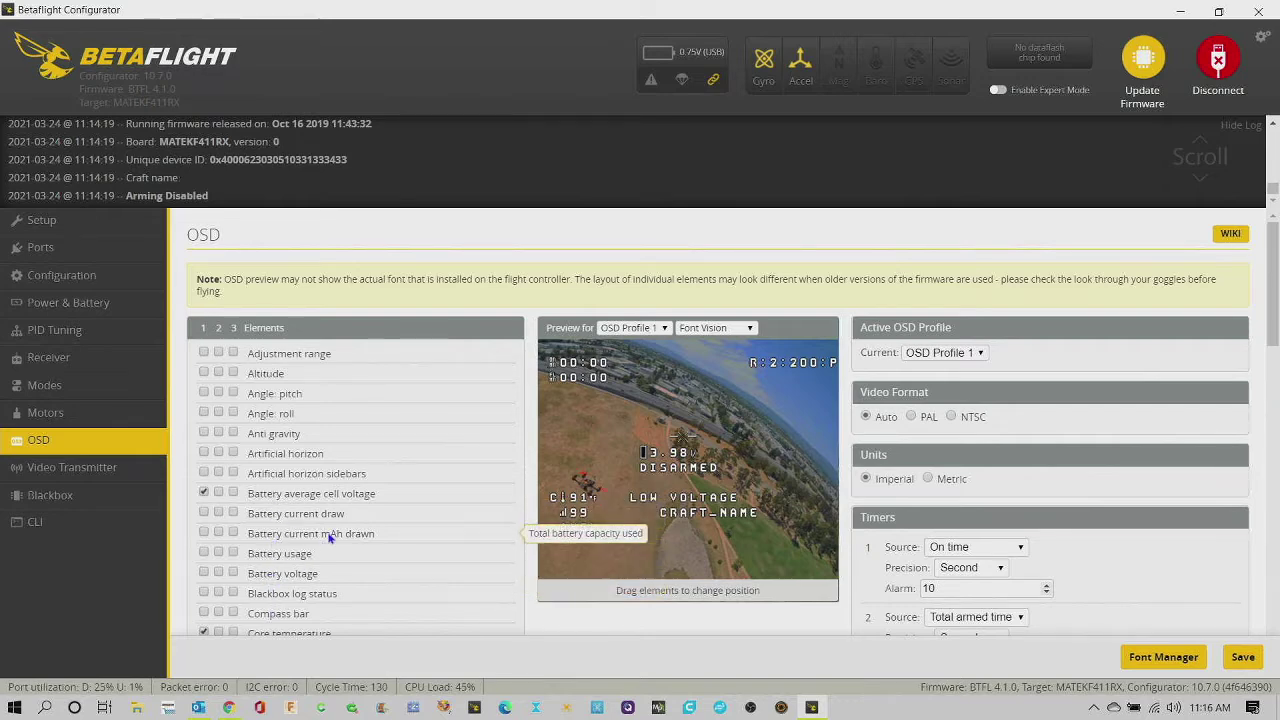
scroll(328, 537, "down", 2)
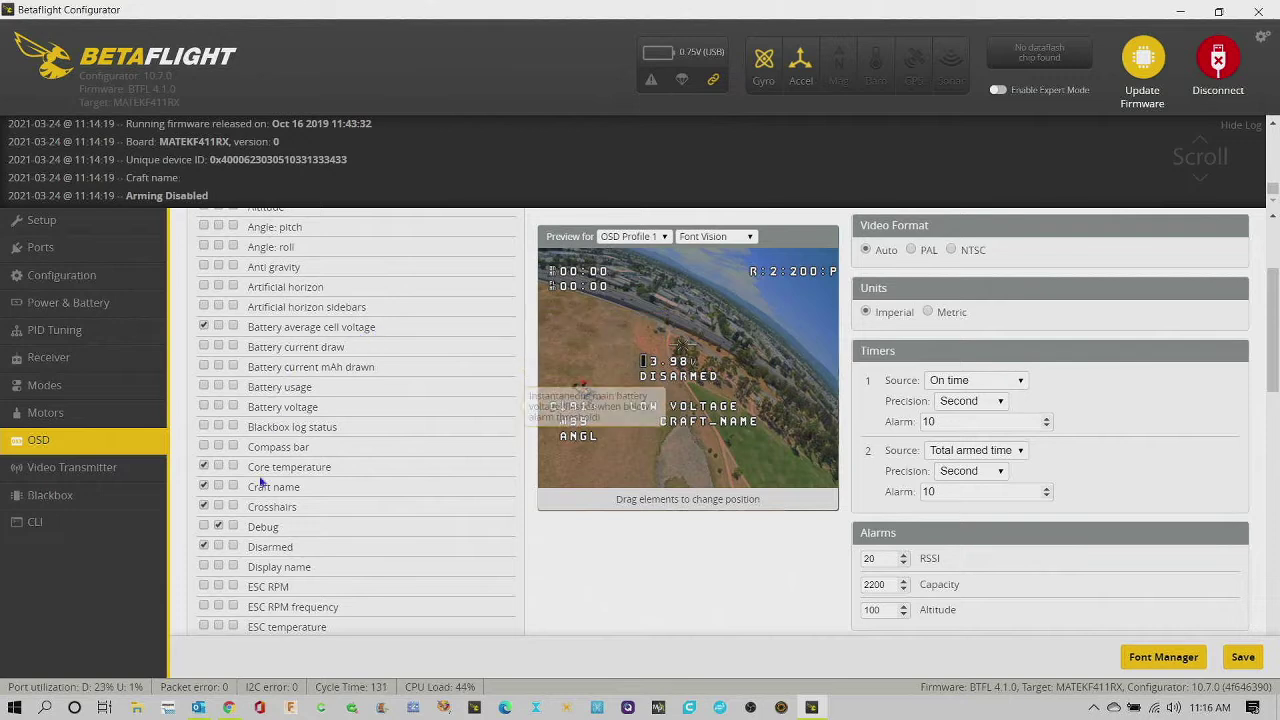
left_click(205, 466)
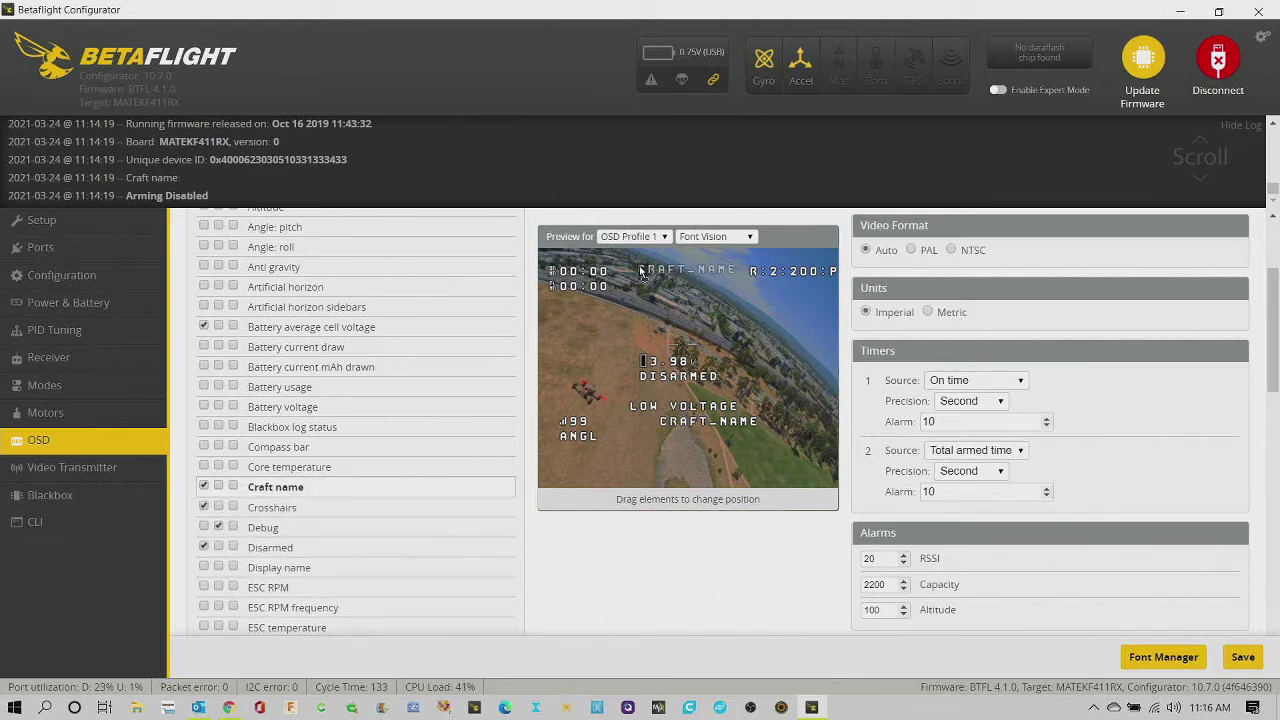
Step: Move the craft name to the top centre of the OSD preview and disable the Crosshairs, Debug and Disarmed elements
mouse_move(641, 271)
left_mouse_down()
mouse_move(641, 310)
mouse_move(580, 345)
mouse_move(562, 330)
mouse_move(640, 285)
mouse_move(634, 266)
left_mouse_up()
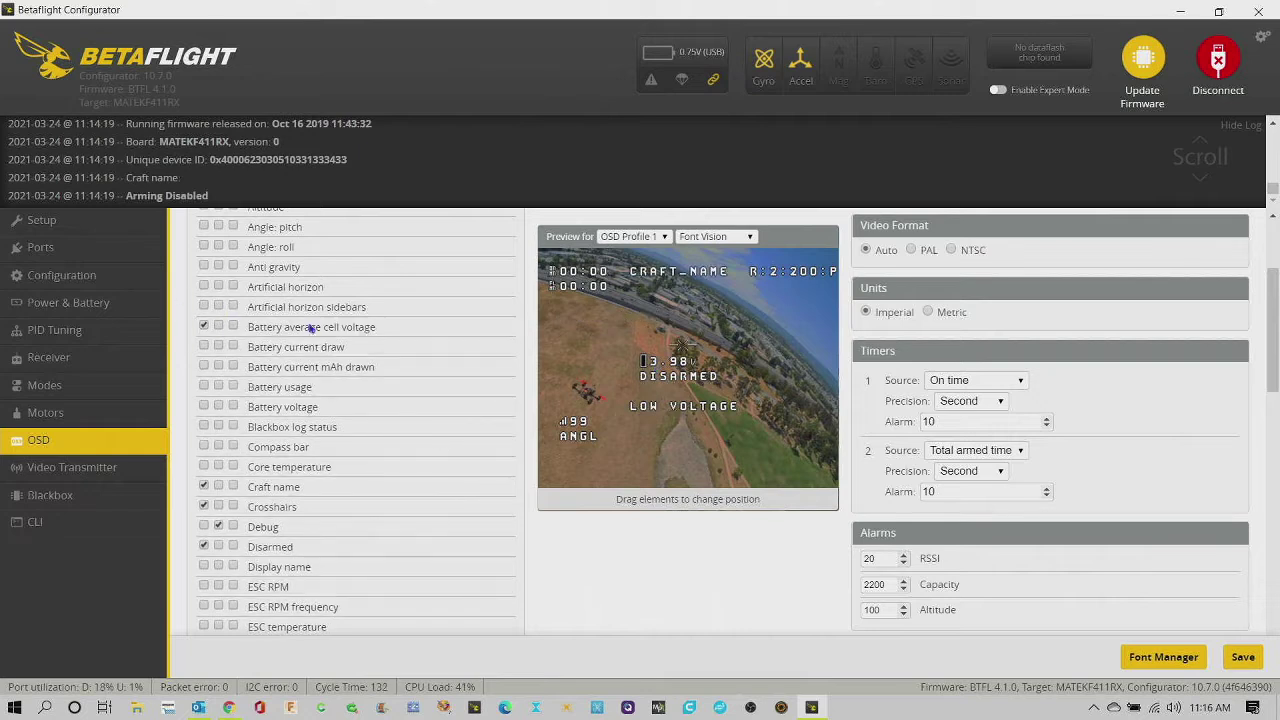
left_click(218, 526)
left_click(204, 547)
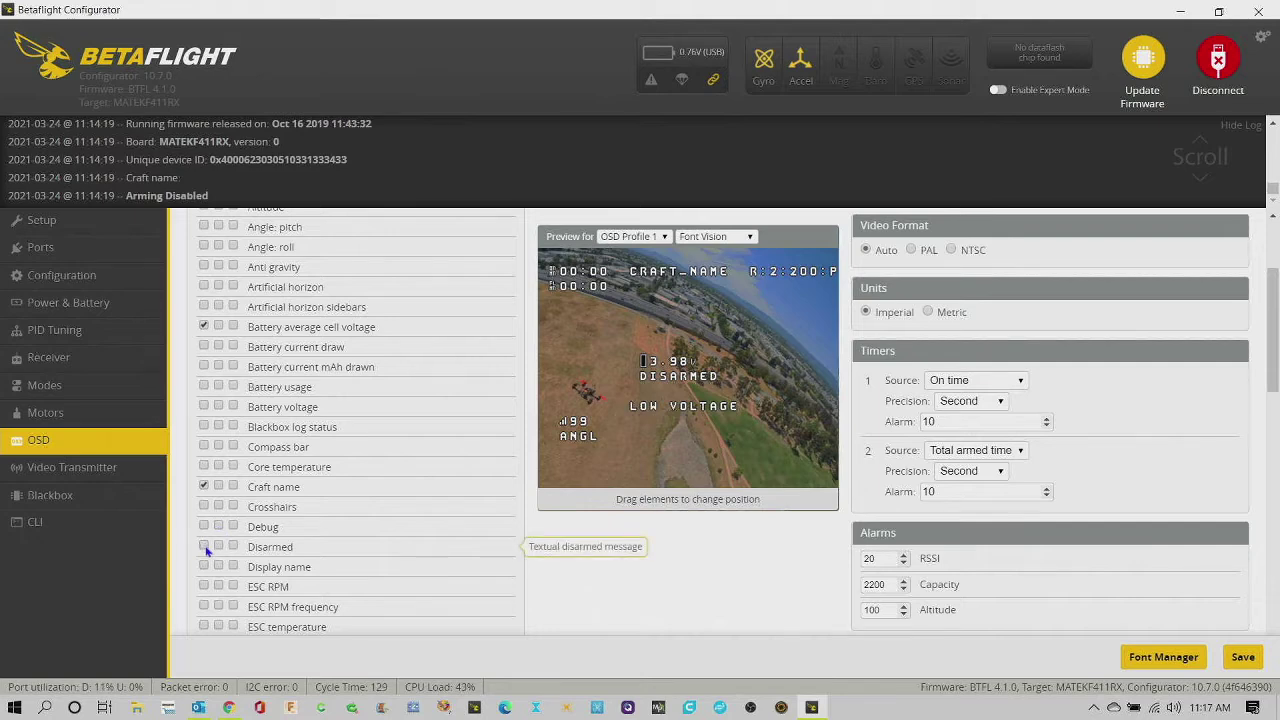
Step: Place the VTX channel directly beneath the craft name in the OSD preview, with the fly mode on the row below it
scroll(238, 565, "down", 3)
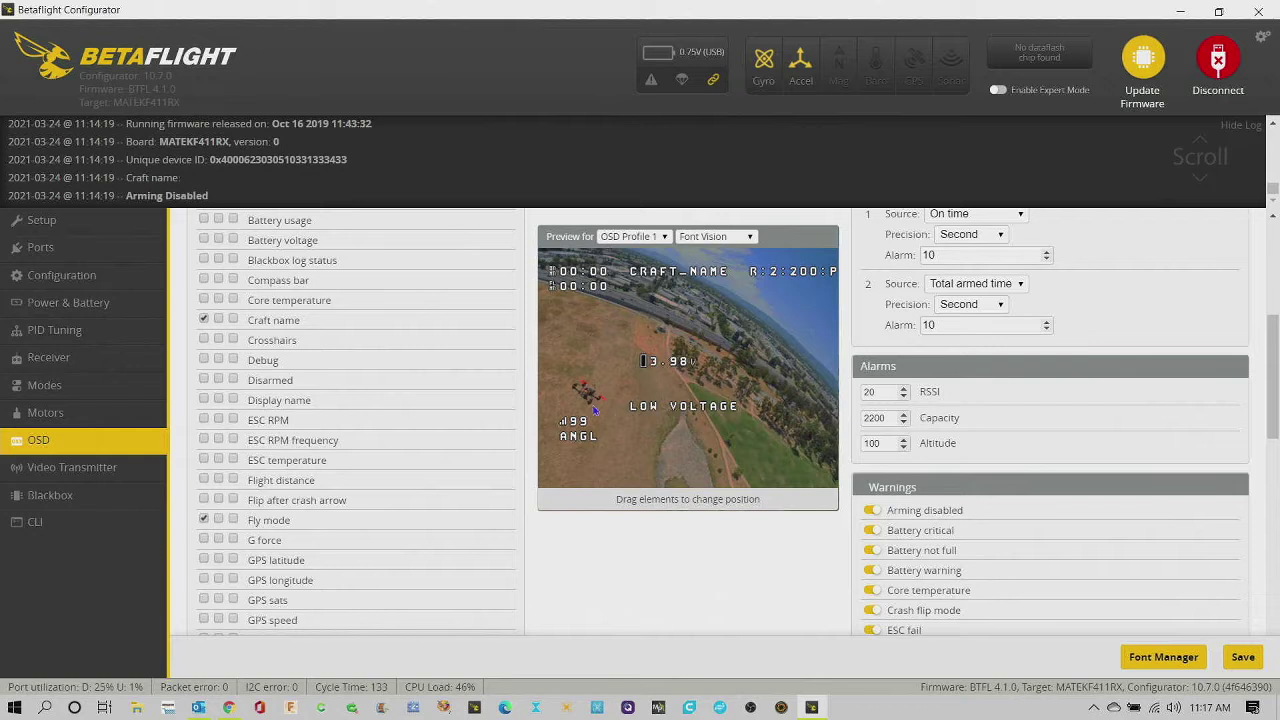
left_click_drag(575, 437, 654, 288)
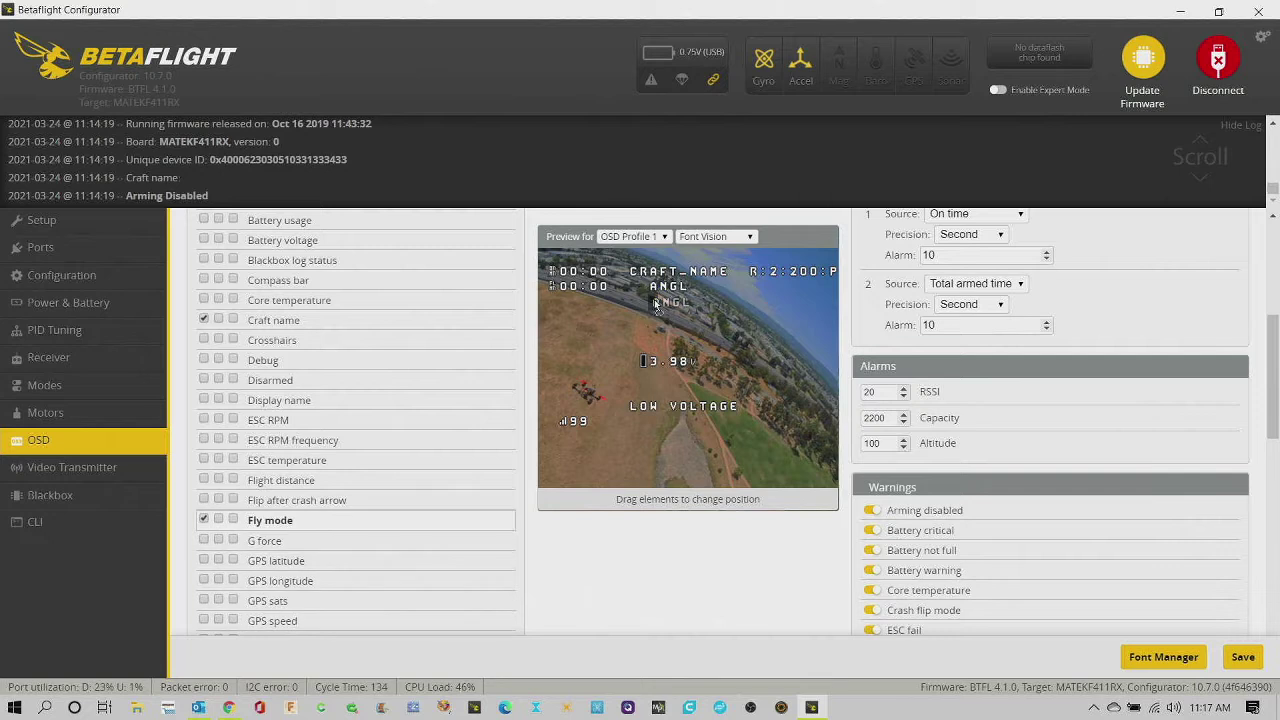
left_click_drag(655, 291, 655, 306)
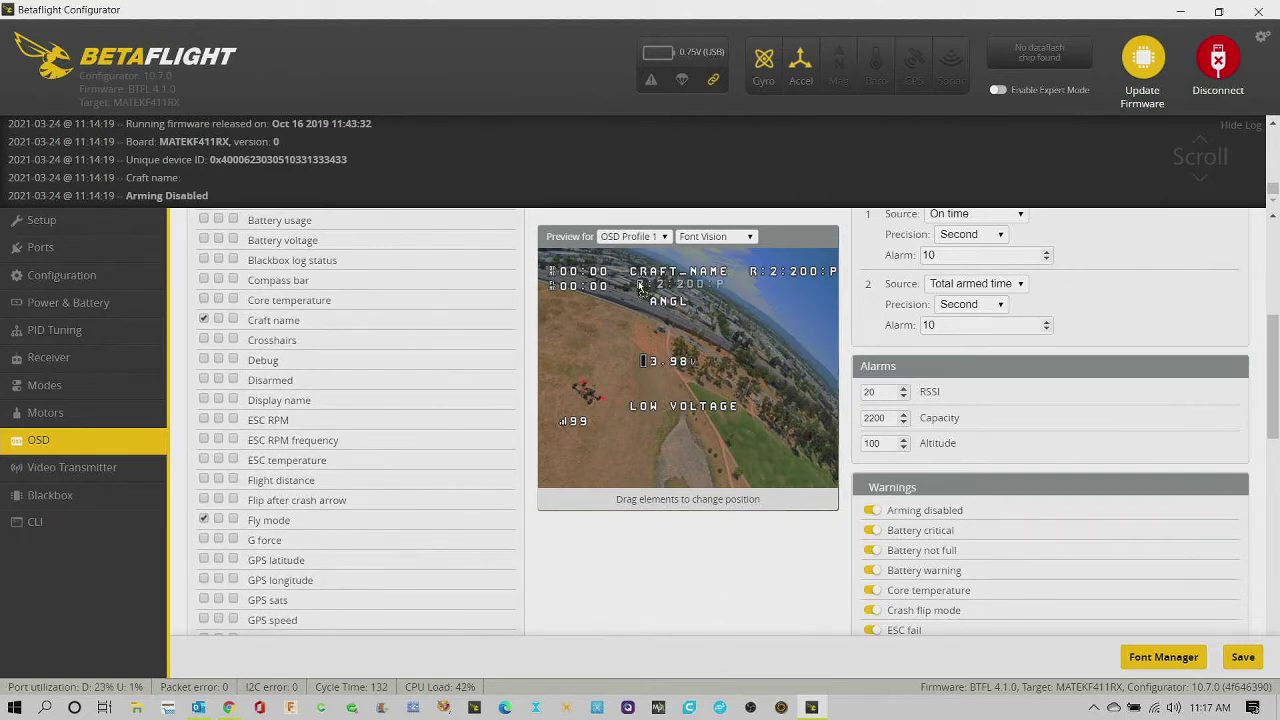
left_click_drag(637, 288, 638, 288)
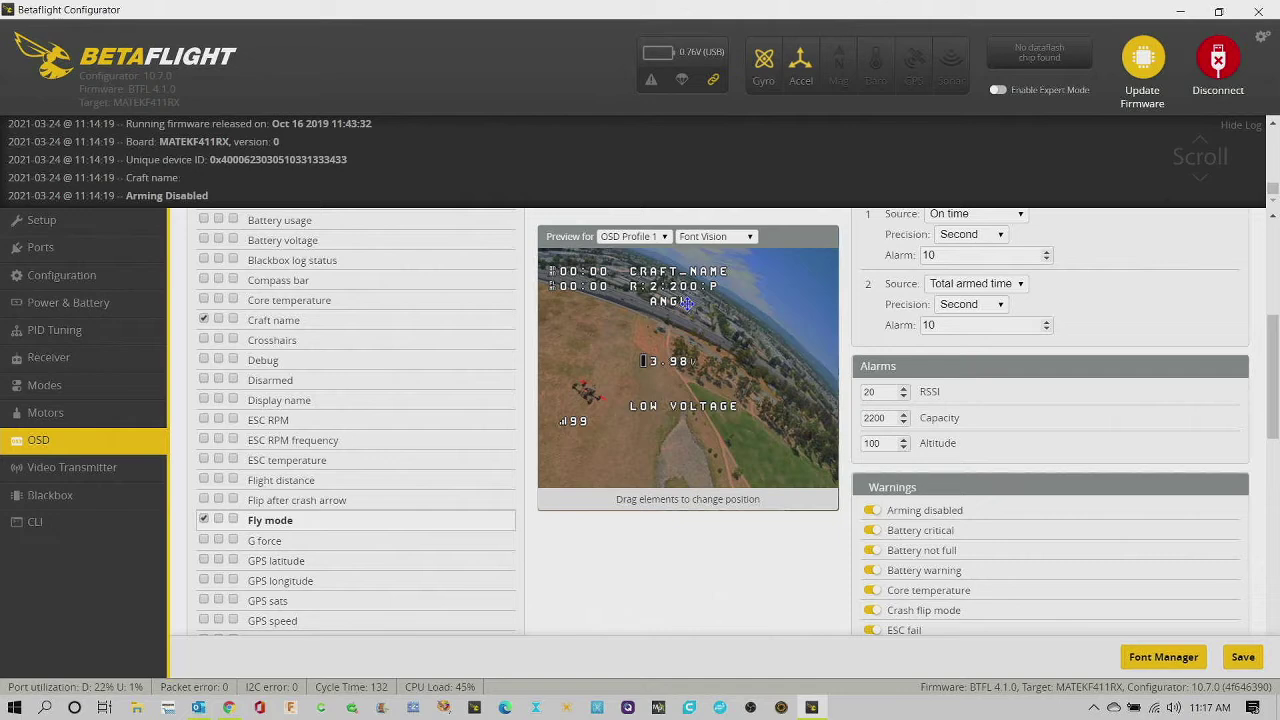
Step: Disable the RSSI value element in OSD profile 1 and check the remaining elements down to Warnings
scroll(344, 494, "down", 5)
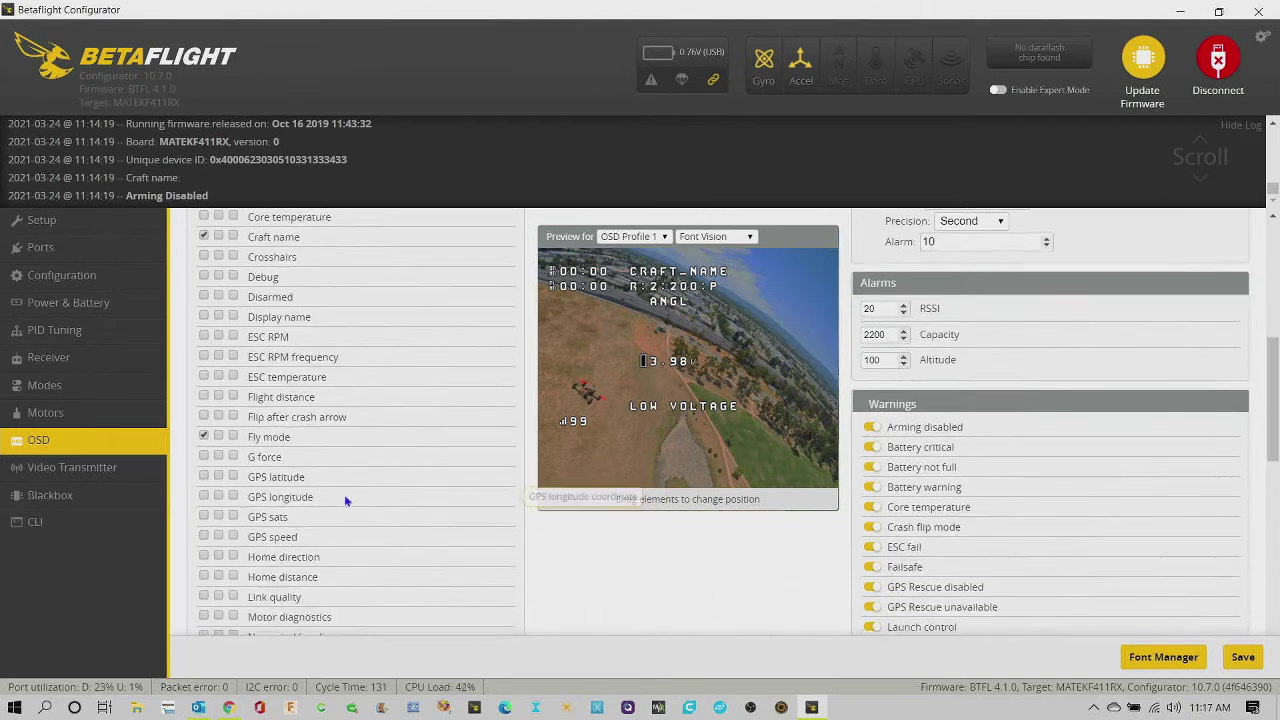
scroll(344, 494, "down", 3)
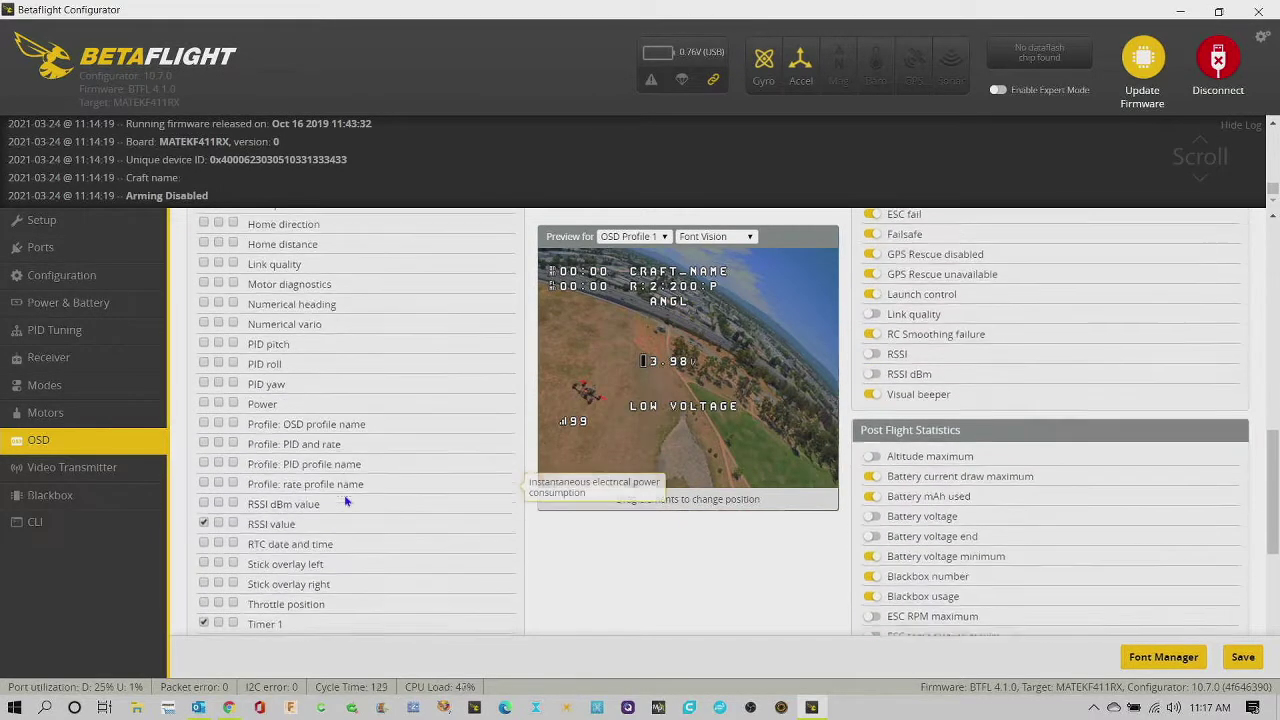
left_click(204, 524)
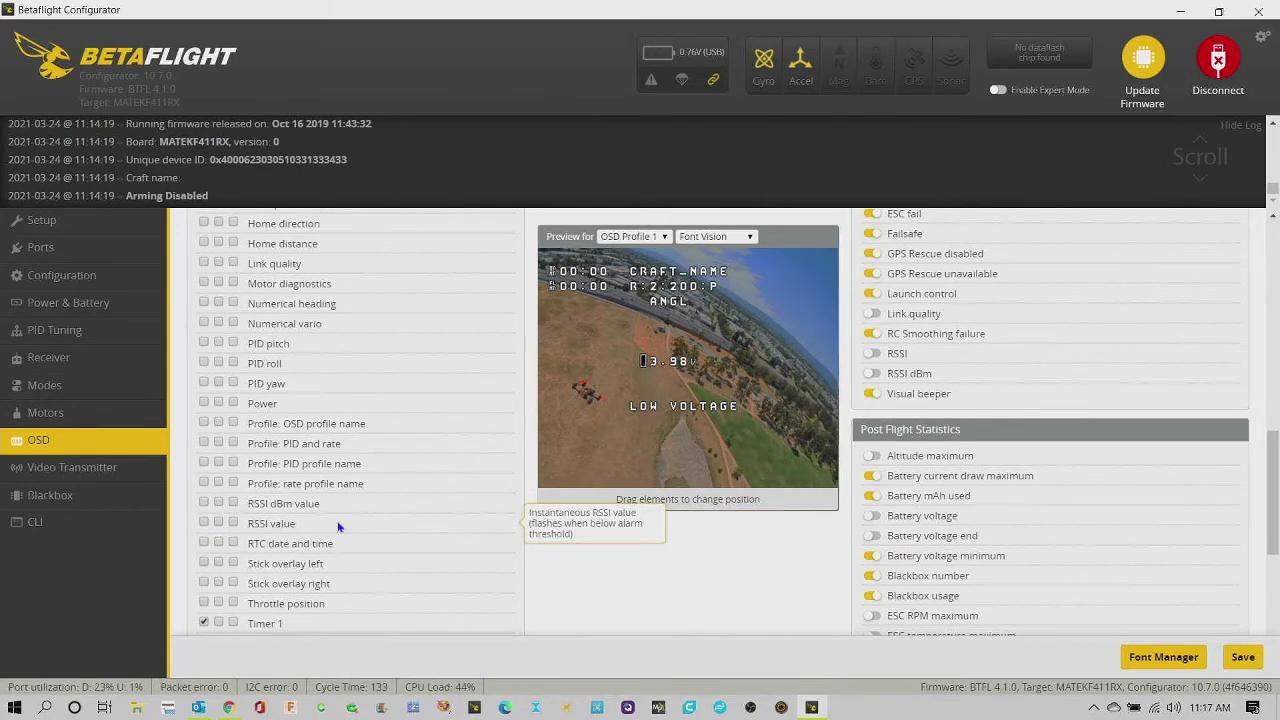
scroll(338, 527, "down", 3)
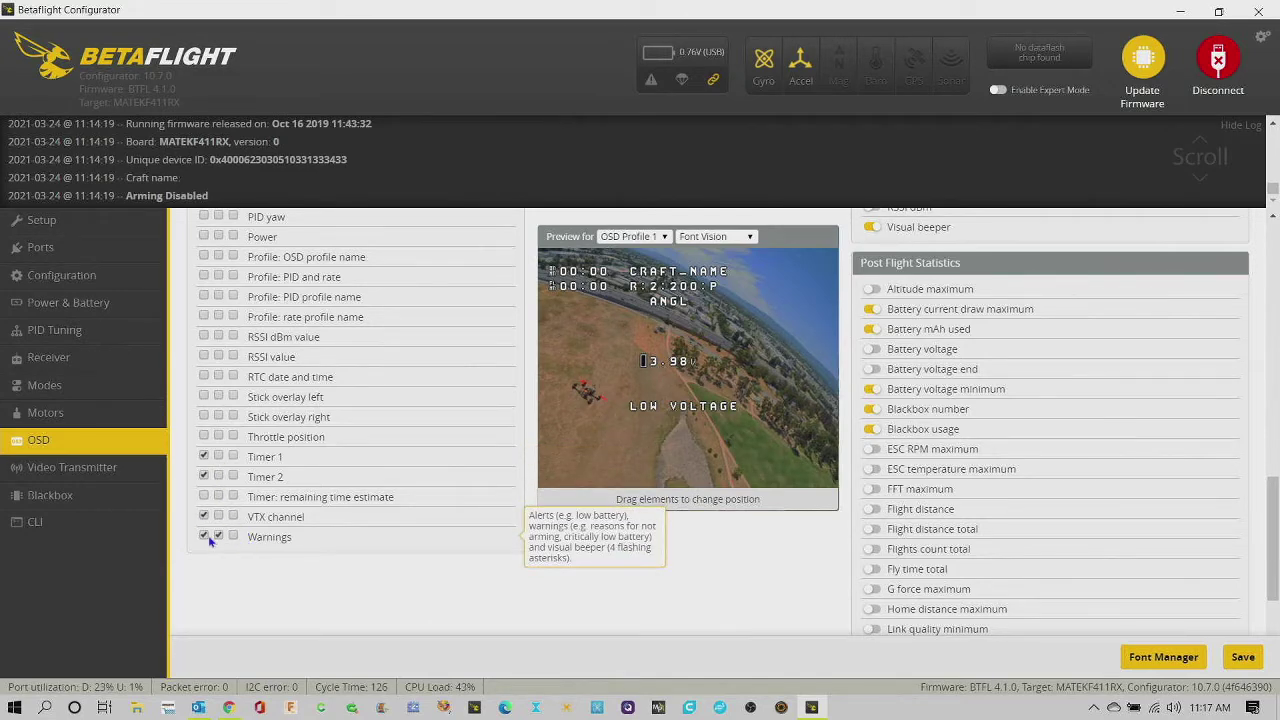
Step: Move the average cell voltage just below the low-voltage warning and place the two timers on either side of the VTX channel
scroll(414, 524, "up", 3)
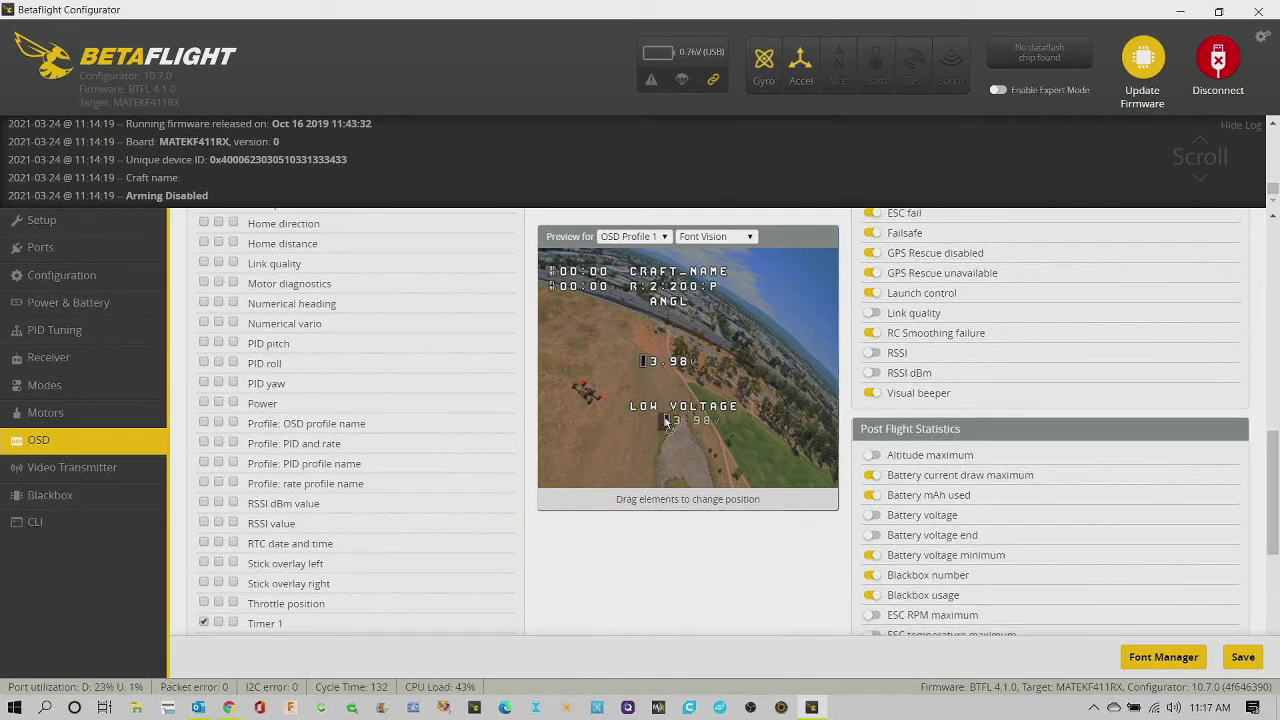
left_click_drag(666, 424, 667, 422)
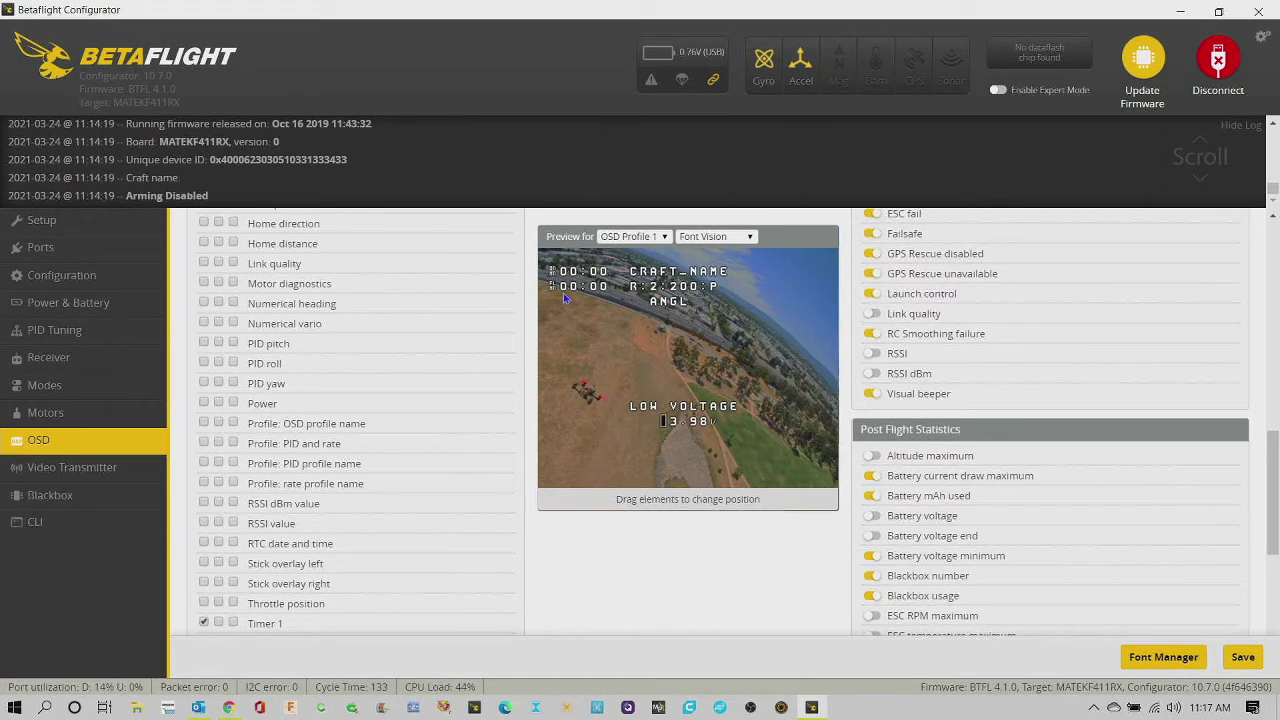
left_click_drag(556, 287, 770, 283)
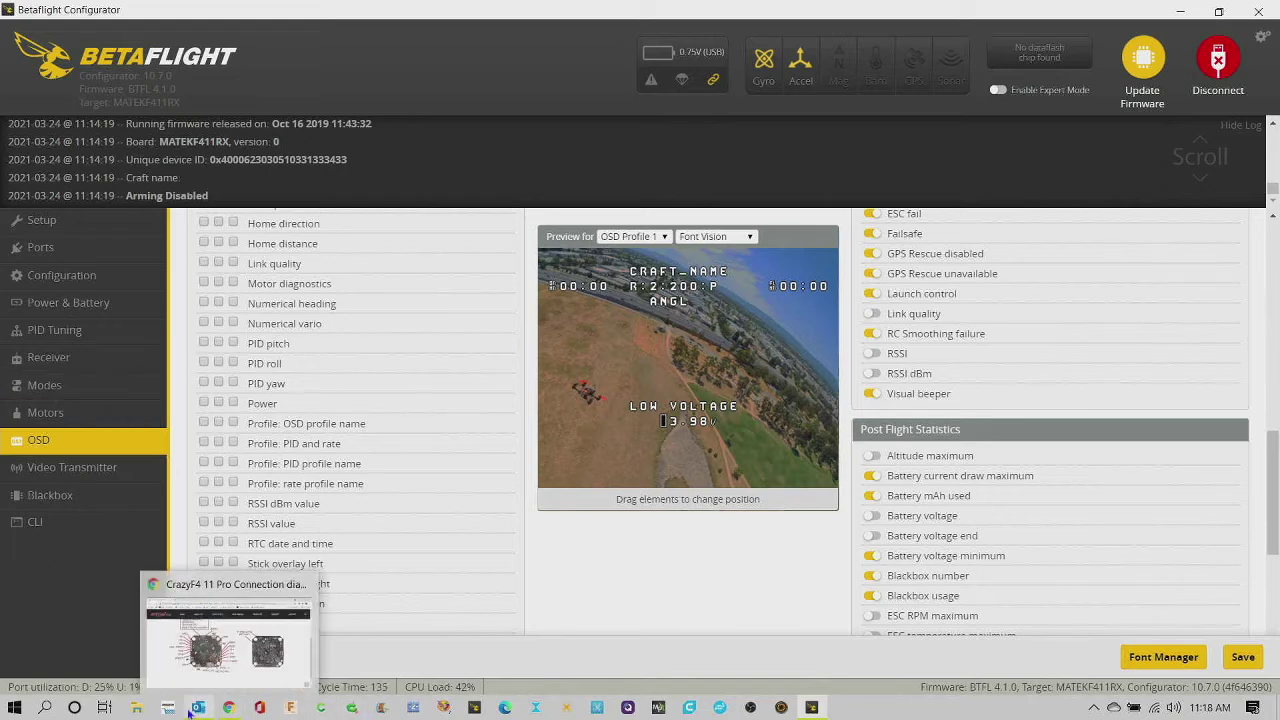
Step: Open the BetaFPV remote image from the MICRO folder in Paint Shop Pro, examine its switch assignments enlarged, and close the image
left_click(140, 708)
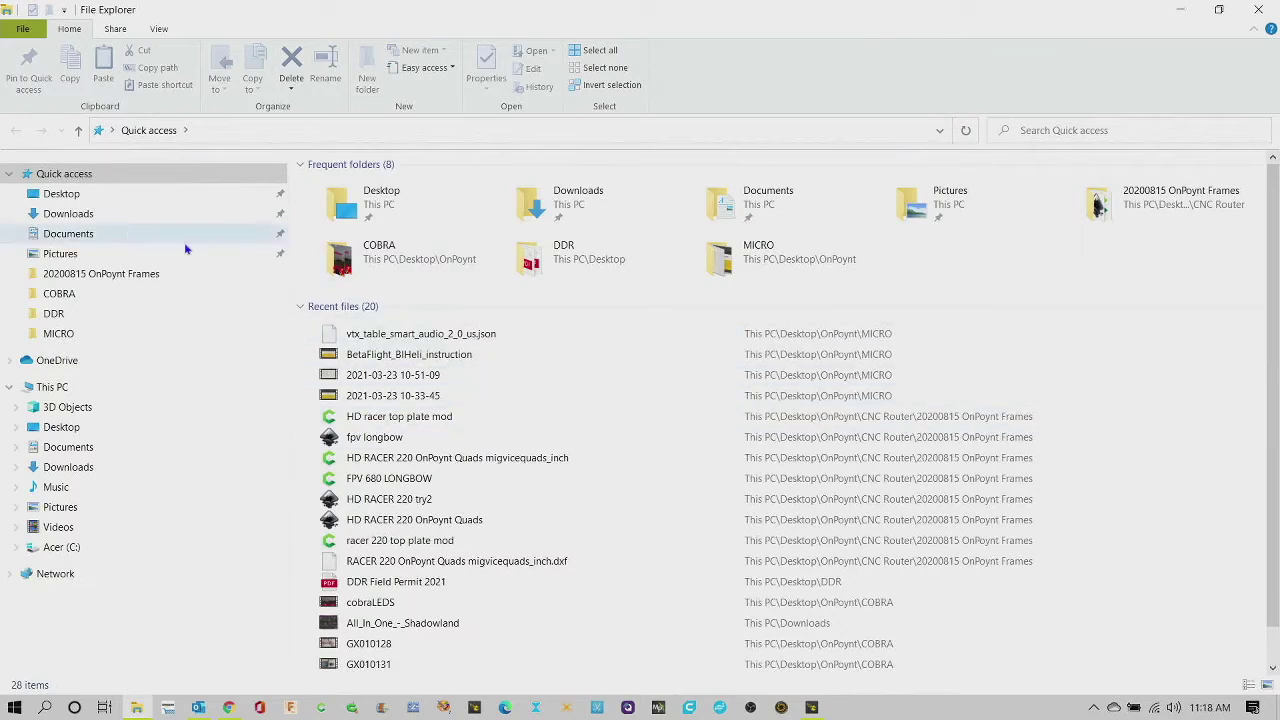
left_click(62, 334)
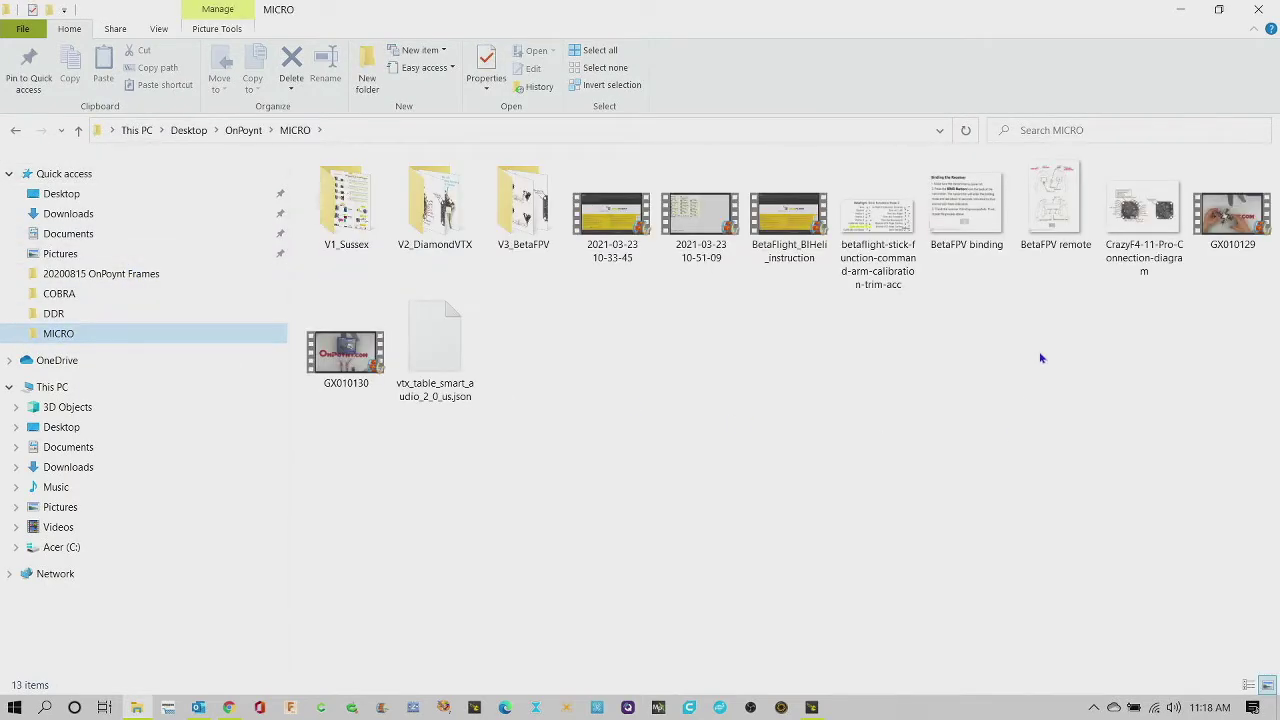
left_click(1051, 186)
double_click(1051, 186)
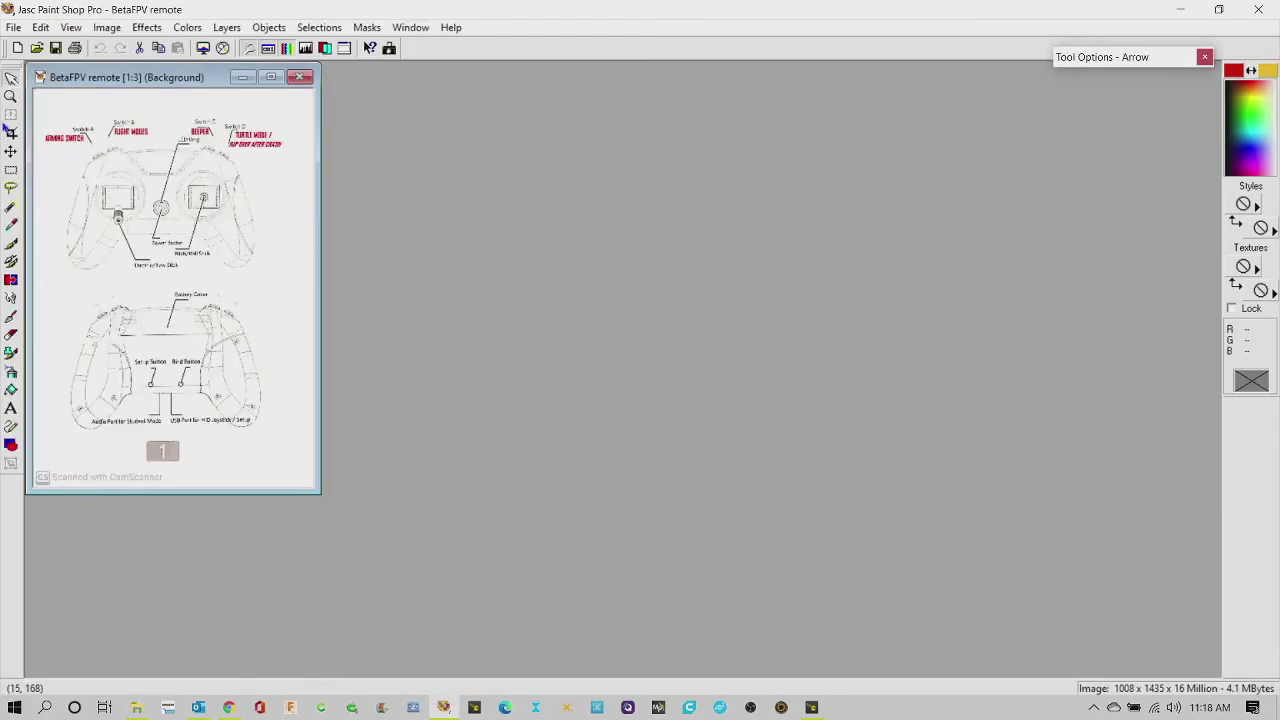
left_click(10, 96)
left_click(197, 179)
left_click(190, 179)
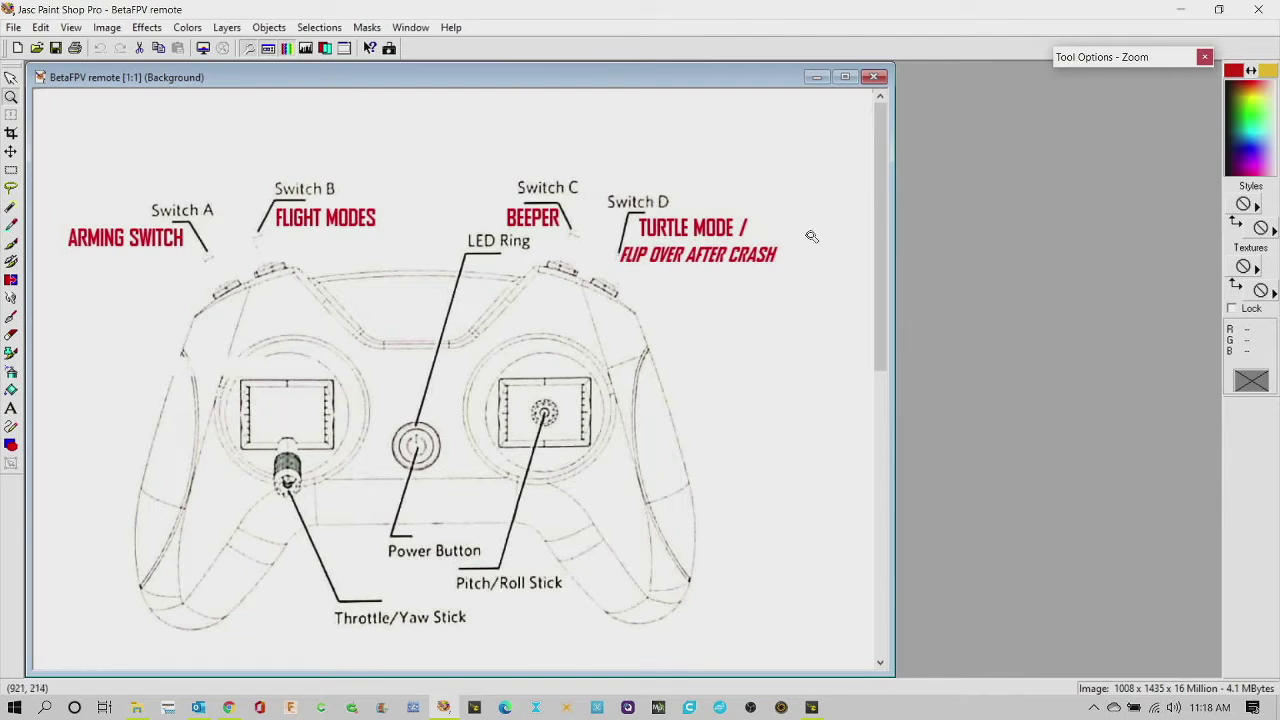
left_click(875, 78)
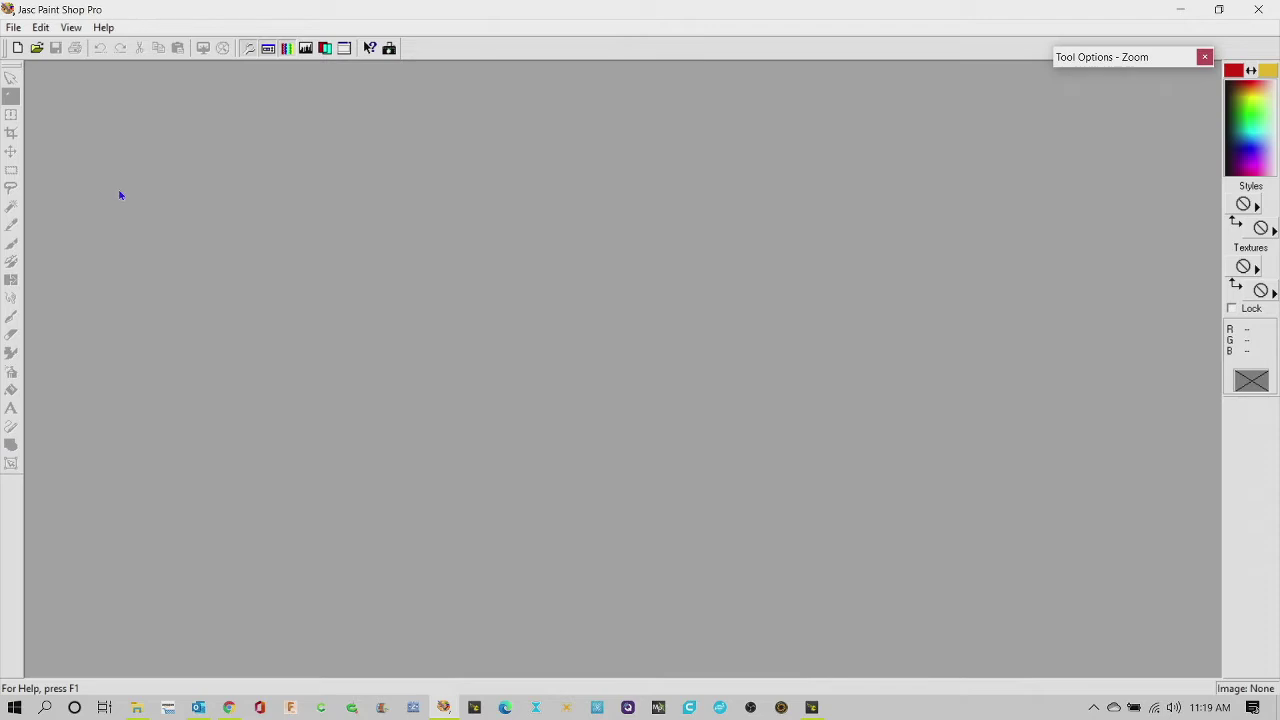
Step: Switch to Chrome and search Google in a new tab for "betaflight vtx tables"
left_click(1178, 9)
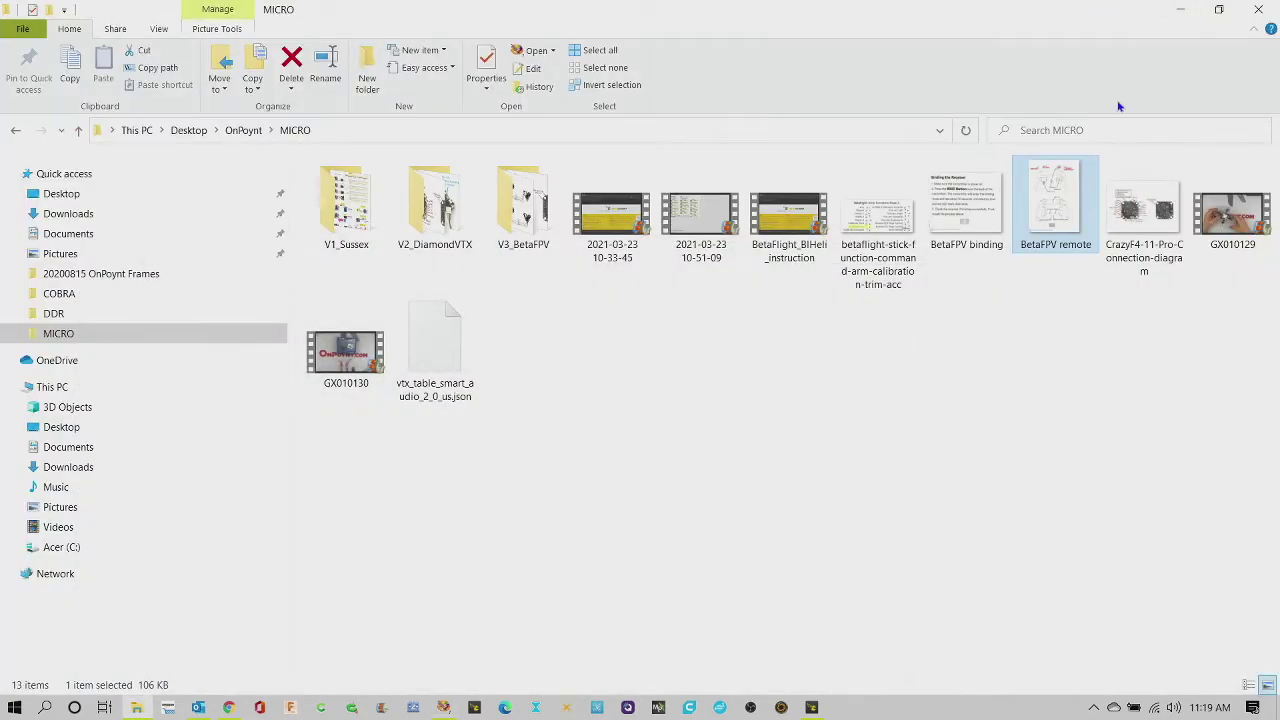
left_click(1180, 9)
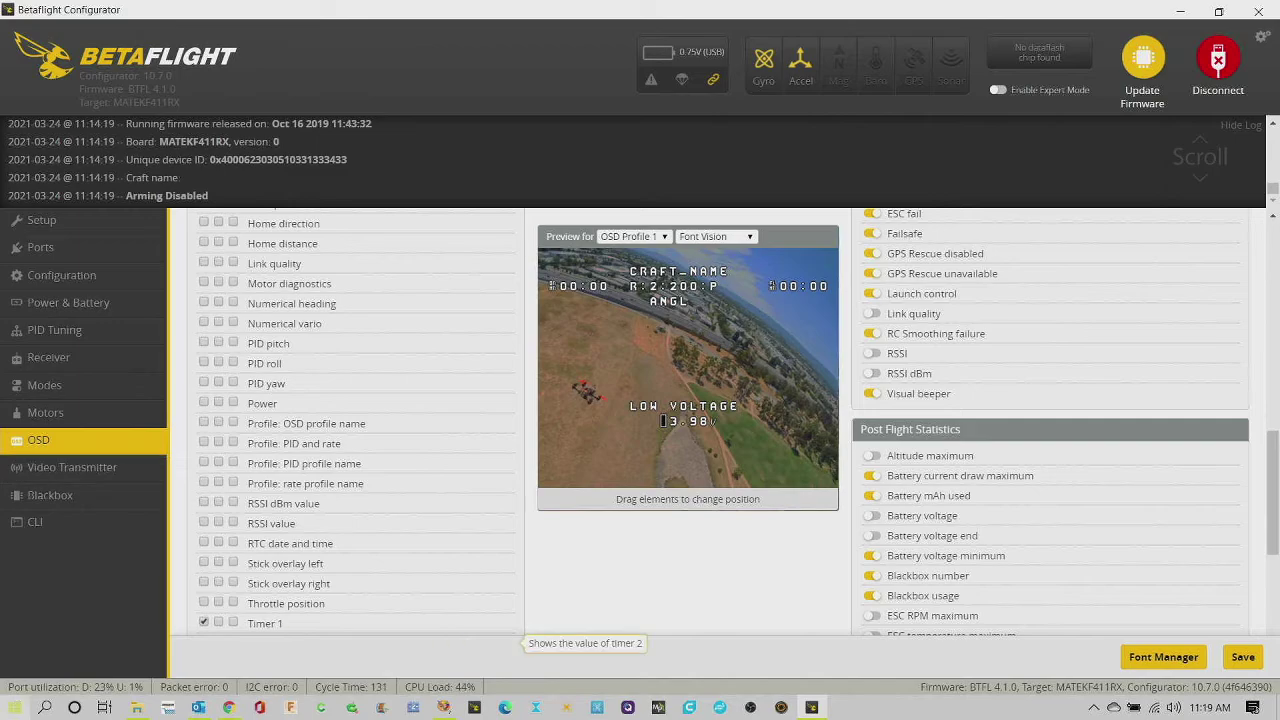
left_click(232, 707)
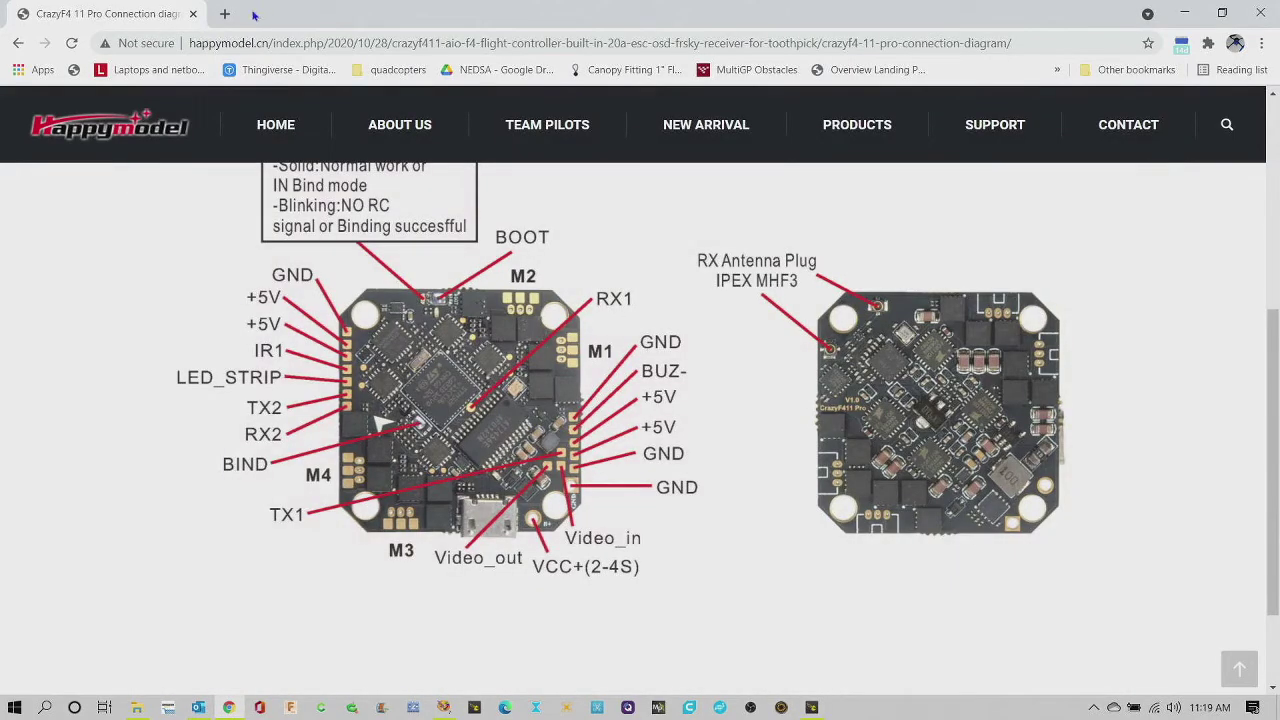
left_click(225, 14)
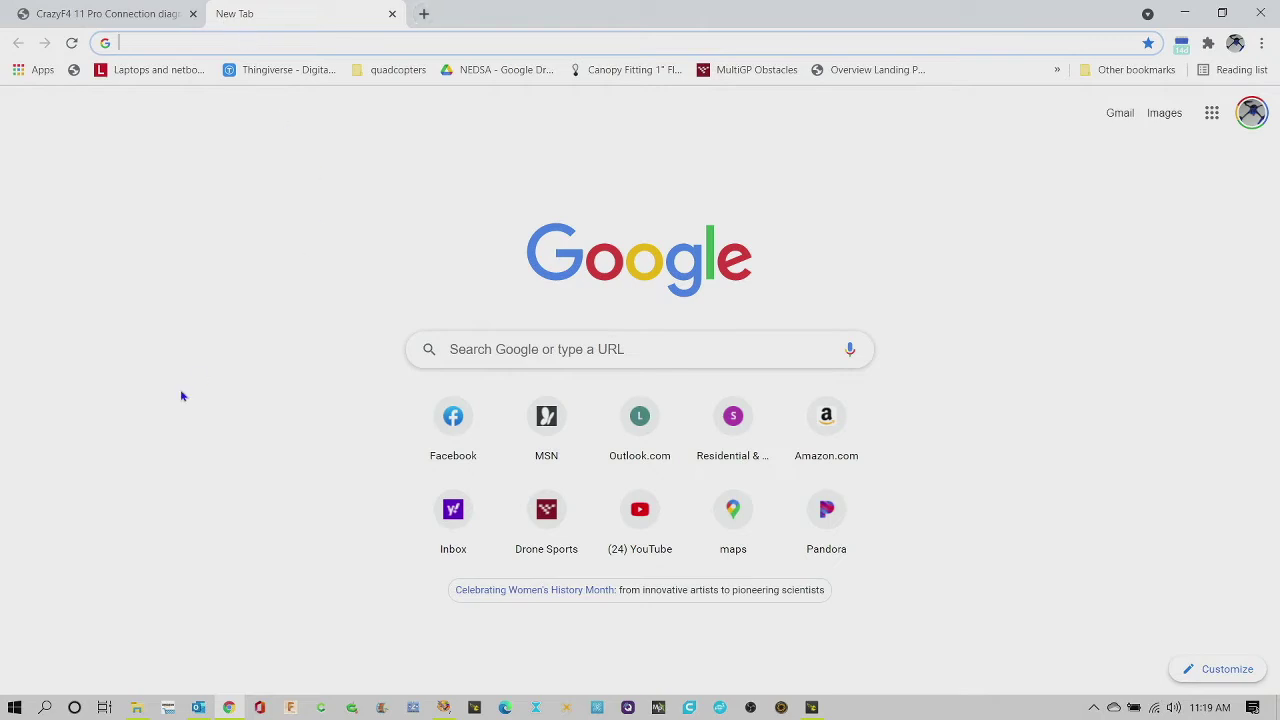
left_click(512, 352)
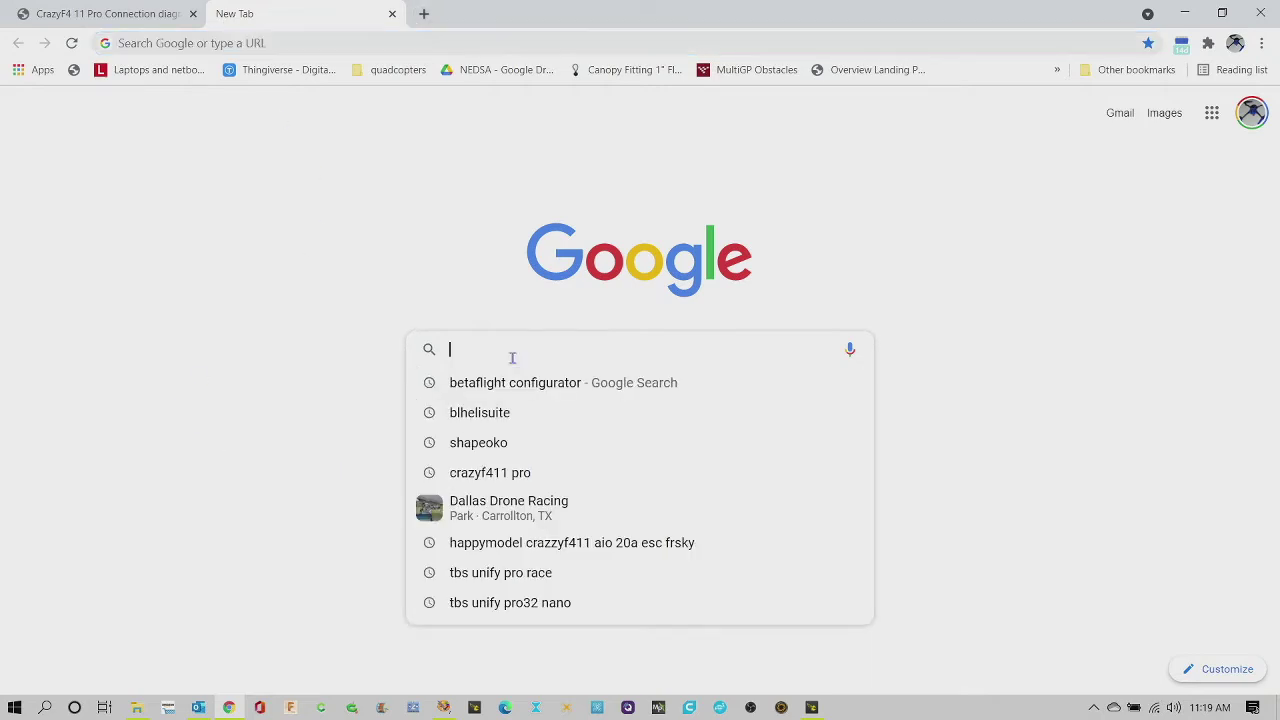
type("be")
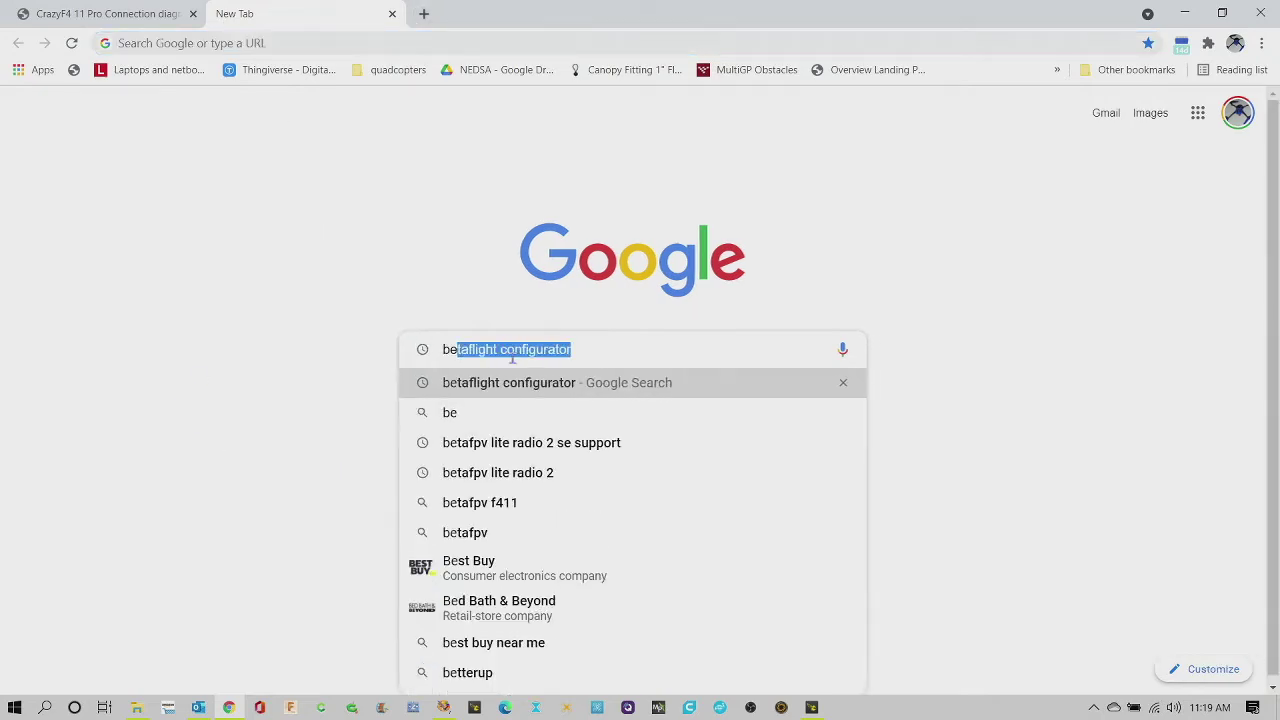
type("taflight ")
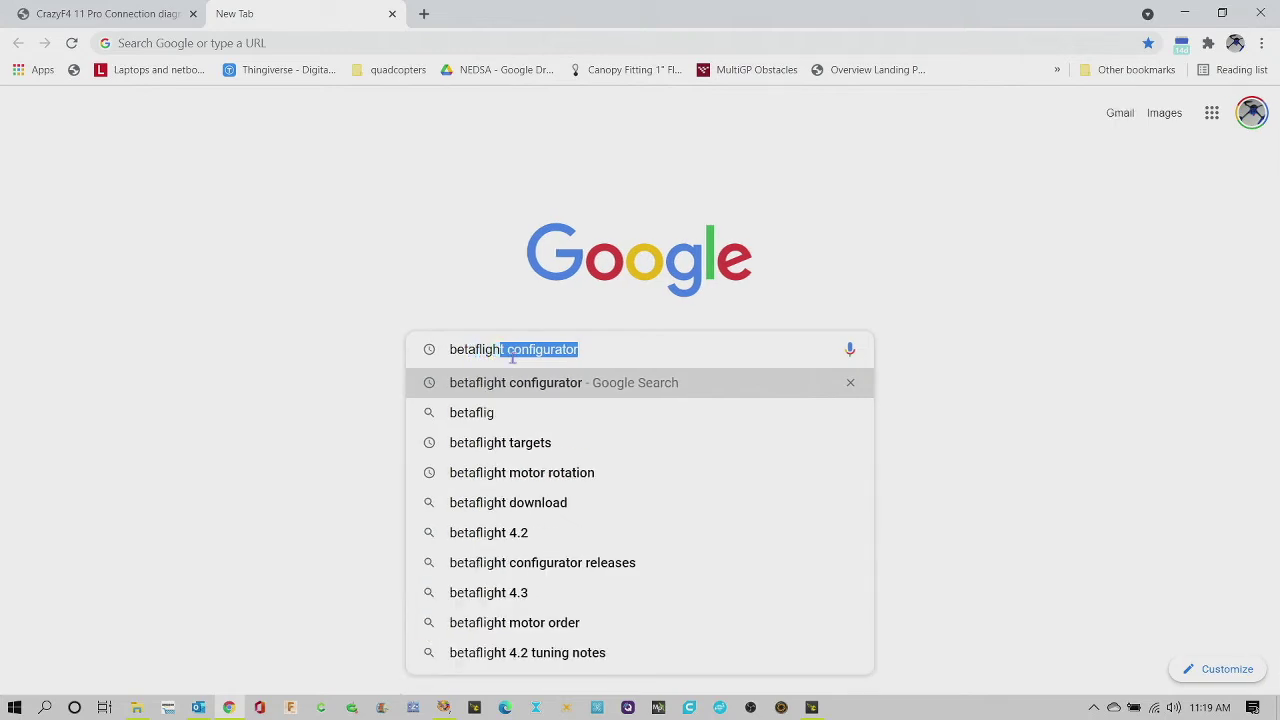
type("vtx")
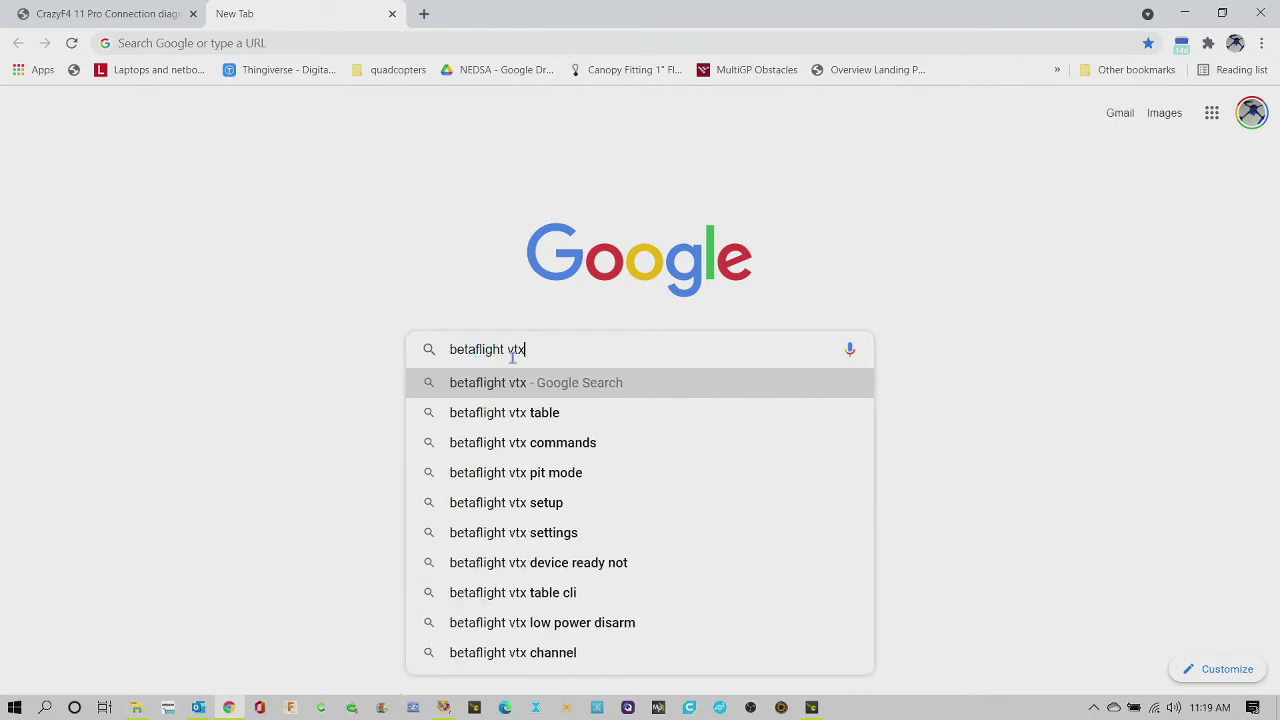
type(" tab")
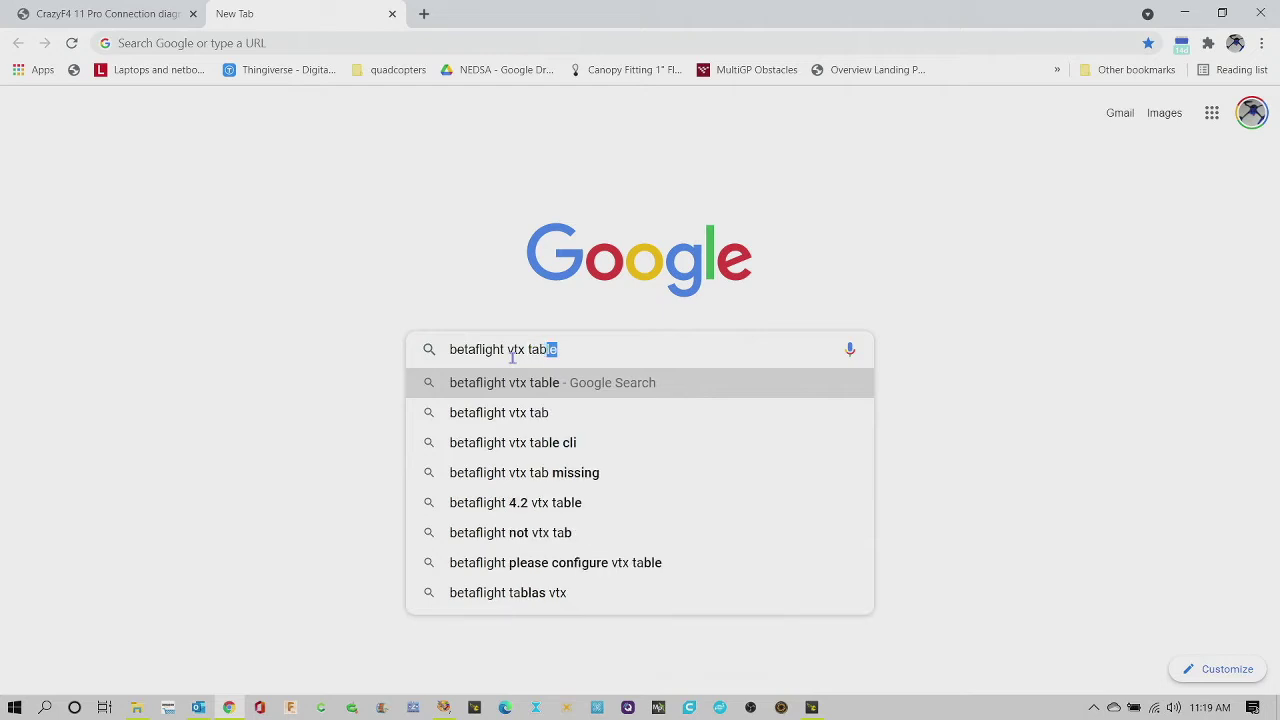
type("les")
key("Return")
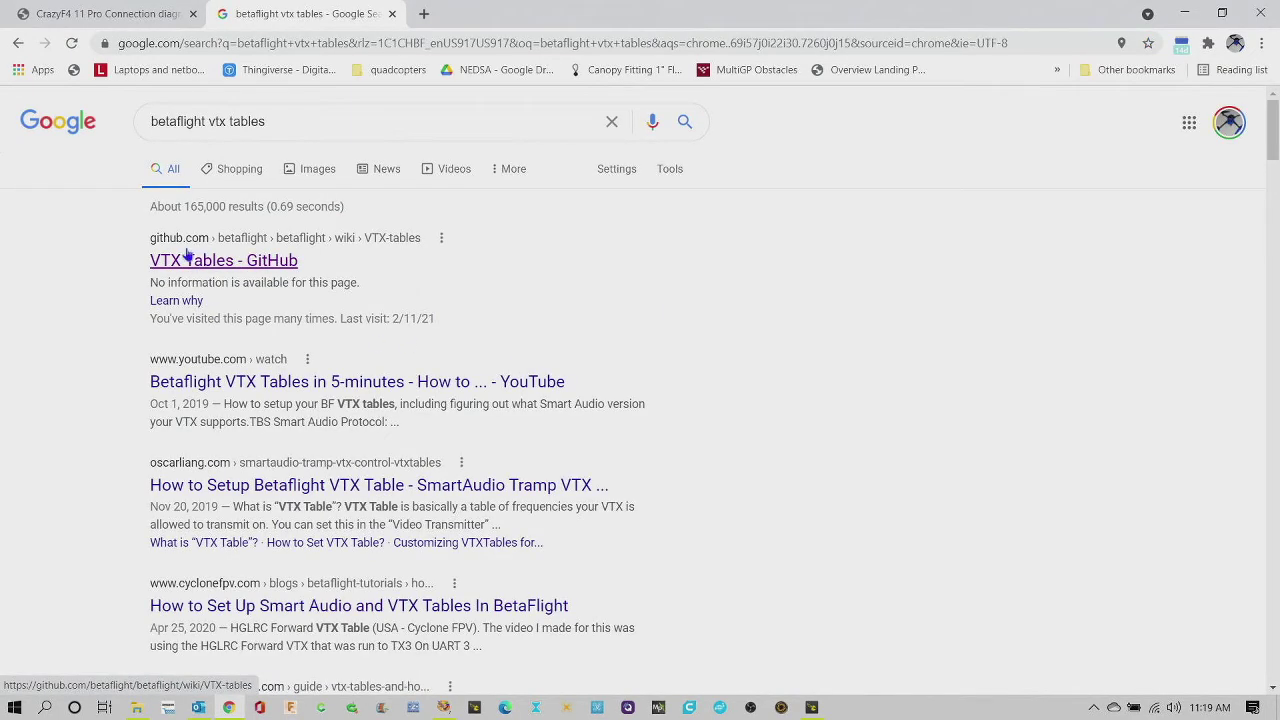
Step: Open the Betaflight VTX Tables wiki on GitHub and examine the usage instructions and the IRC Tramp and TBS SmartAudio table files
left_click(247, 262)
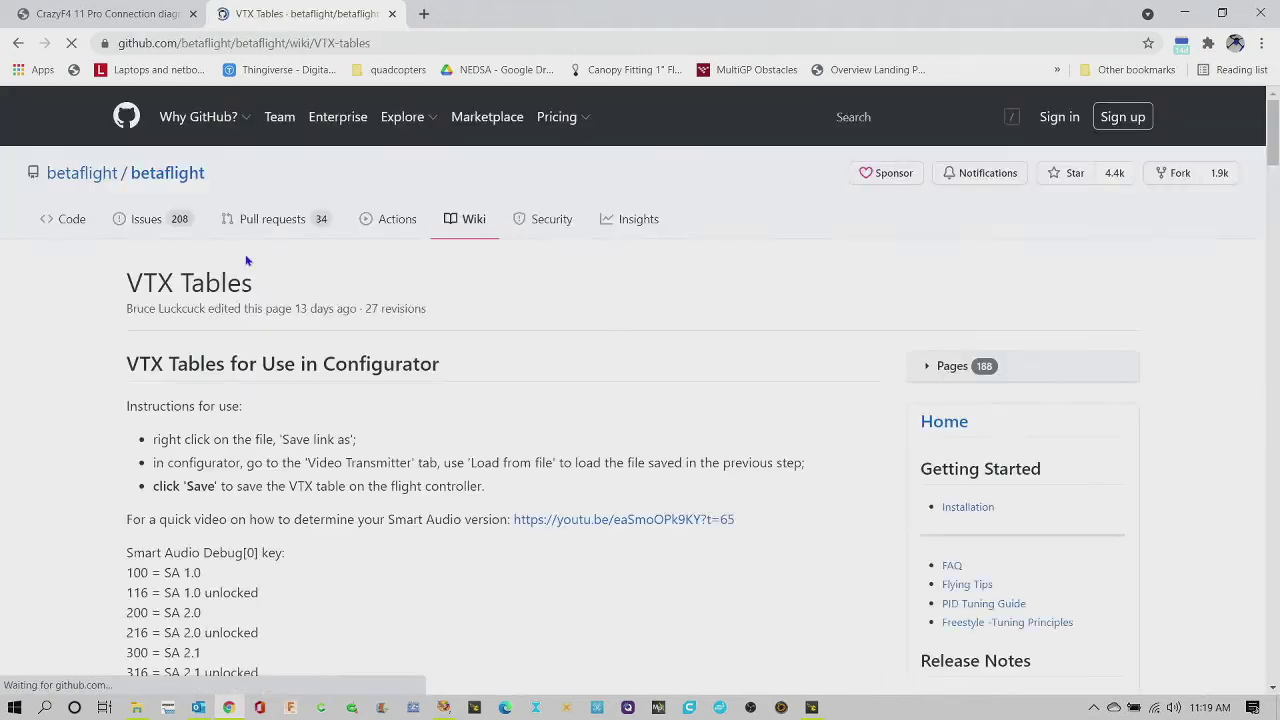
scroll(524, 430, "down", 1)
scroll(524, 430, "down", 4)
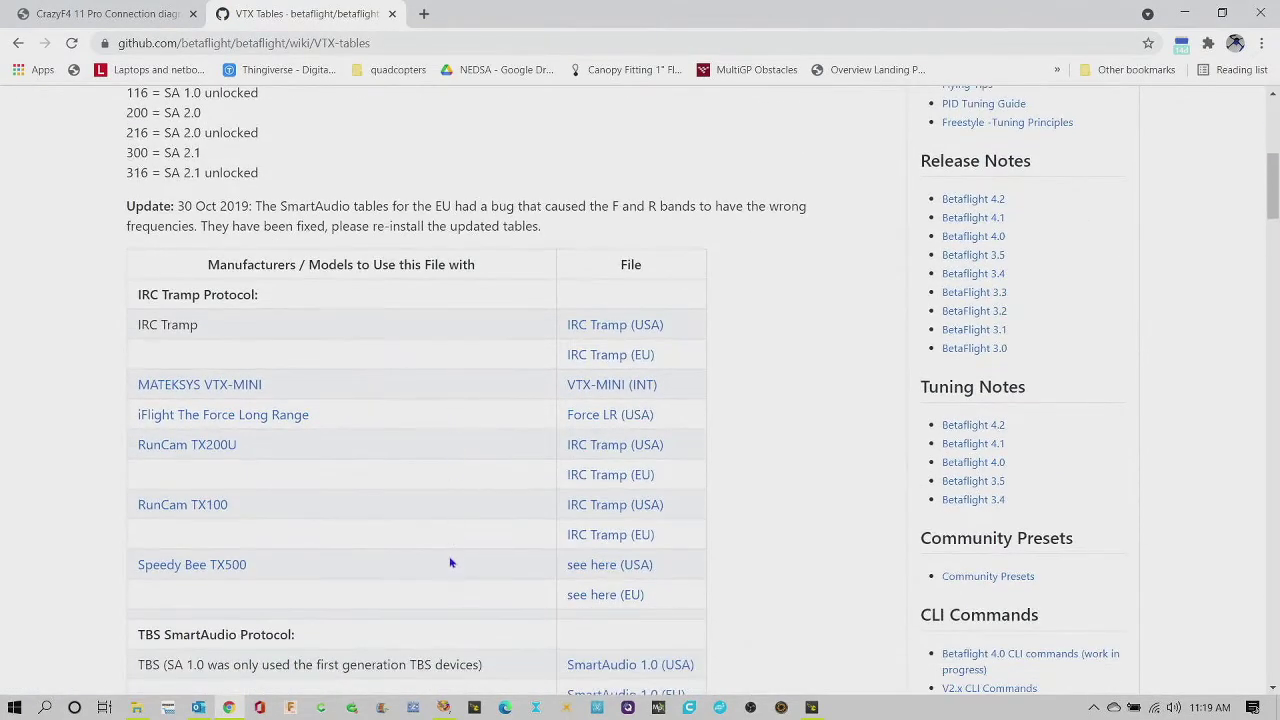
scroll(450, 563, "down", 1)
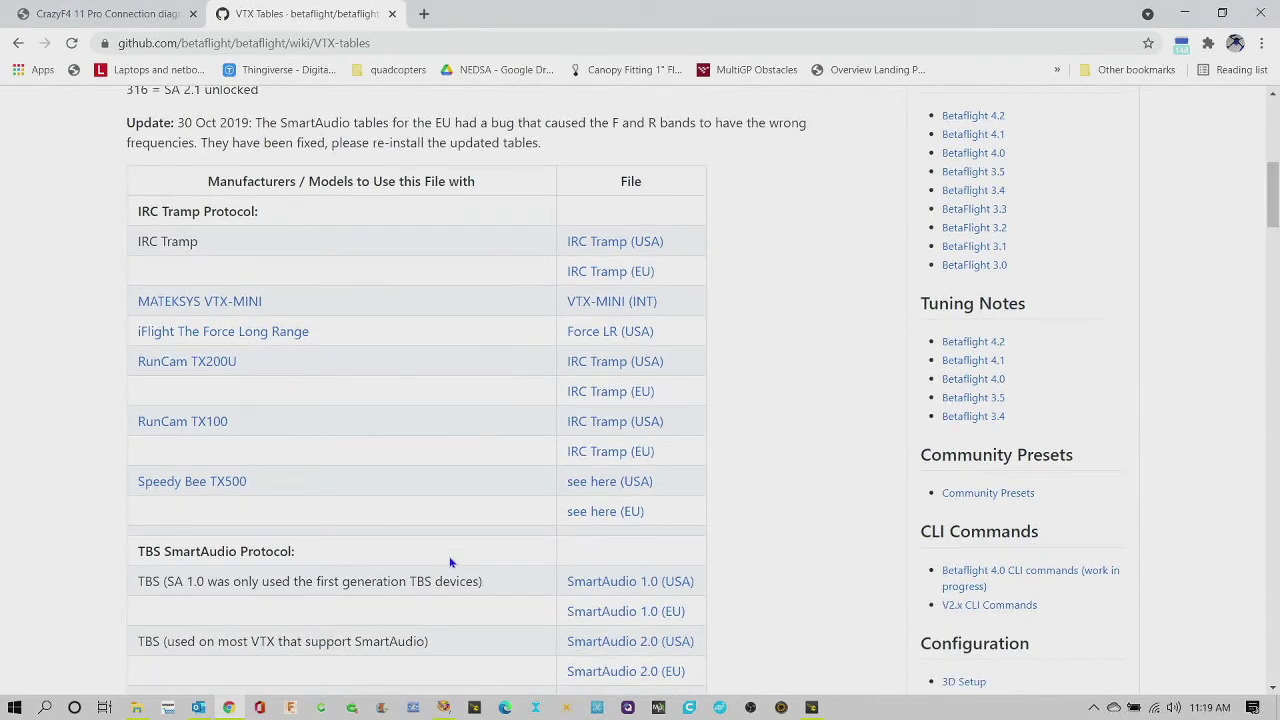
scroll(450, 563, "down", 1)
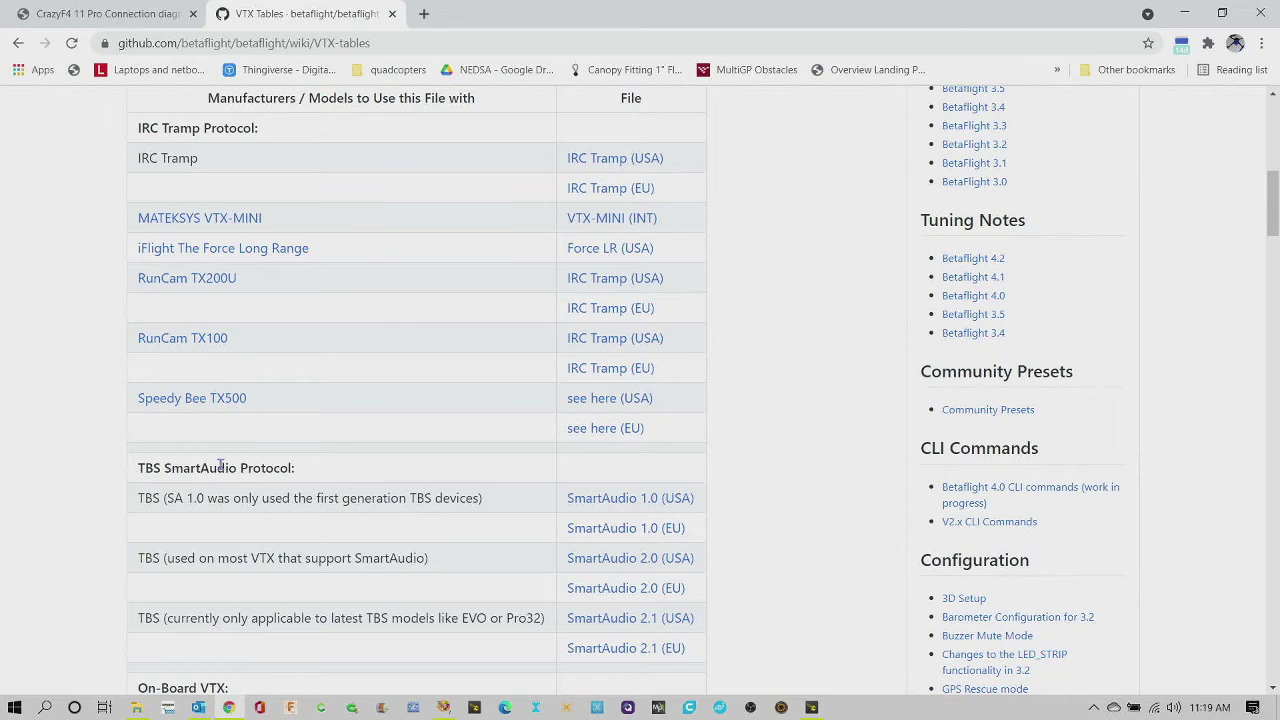
scroll(408, 472, "down", 1)
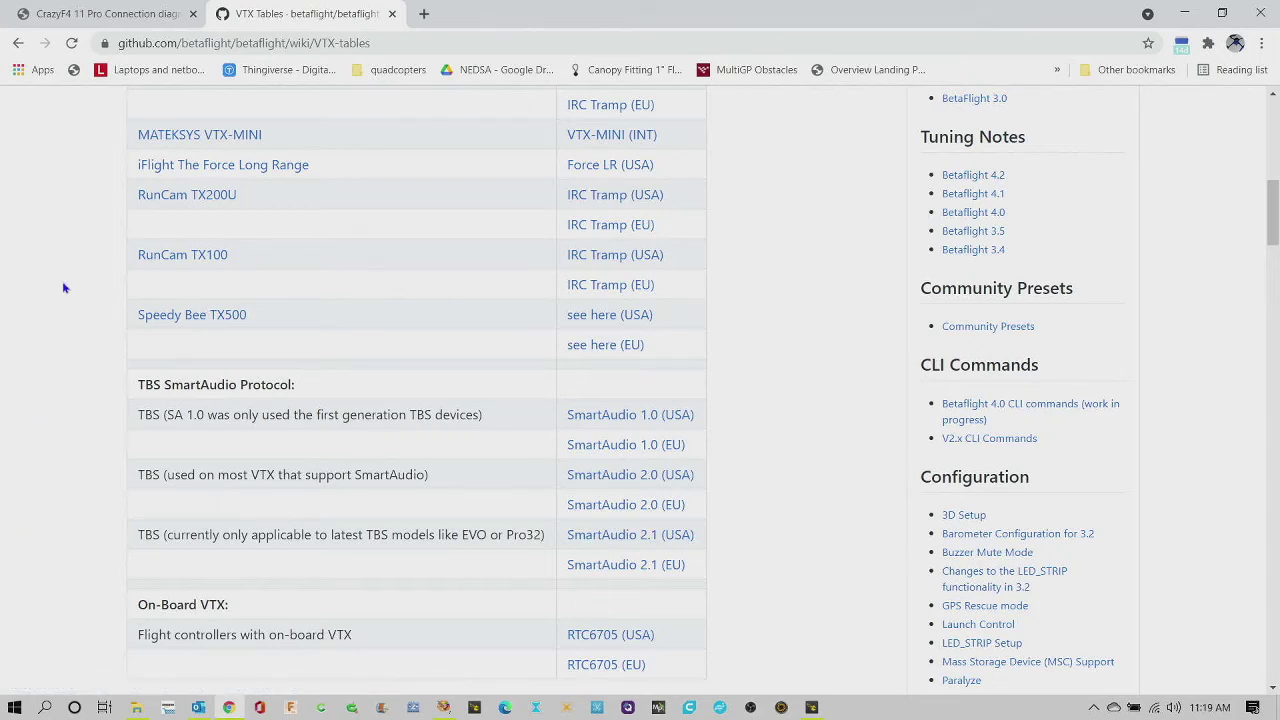
scroll(63, 288, "up", 10)
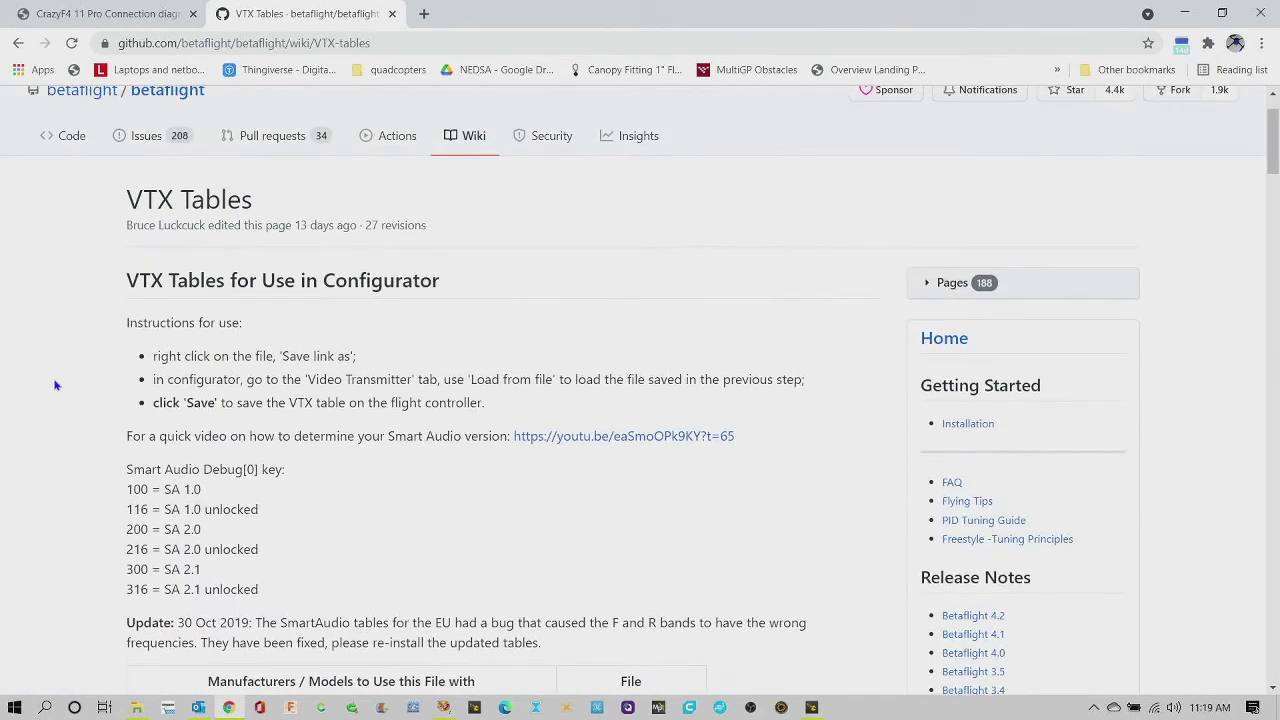
Step: Go from the CrazyF411 Pro connection diagram back to its Happymodel product page and examine the photos and flight controller specifications
left_click(143, 12)
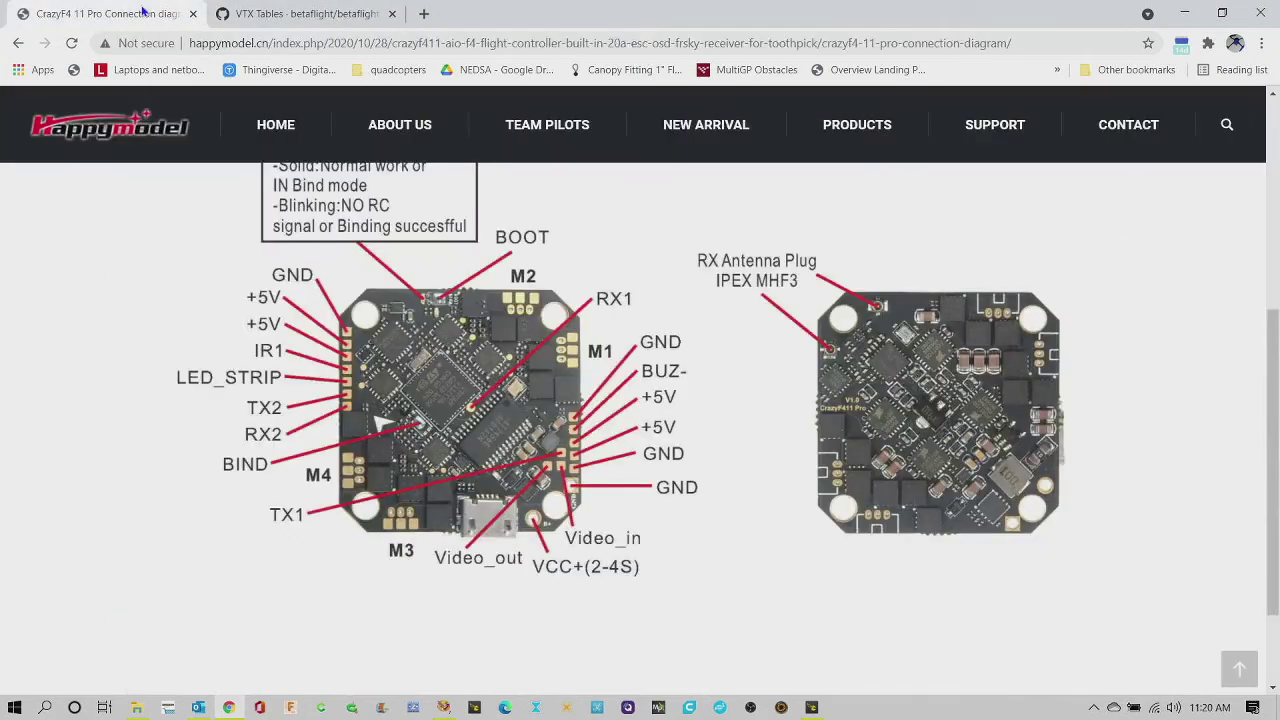
scroll(73, 536, "down", 1)
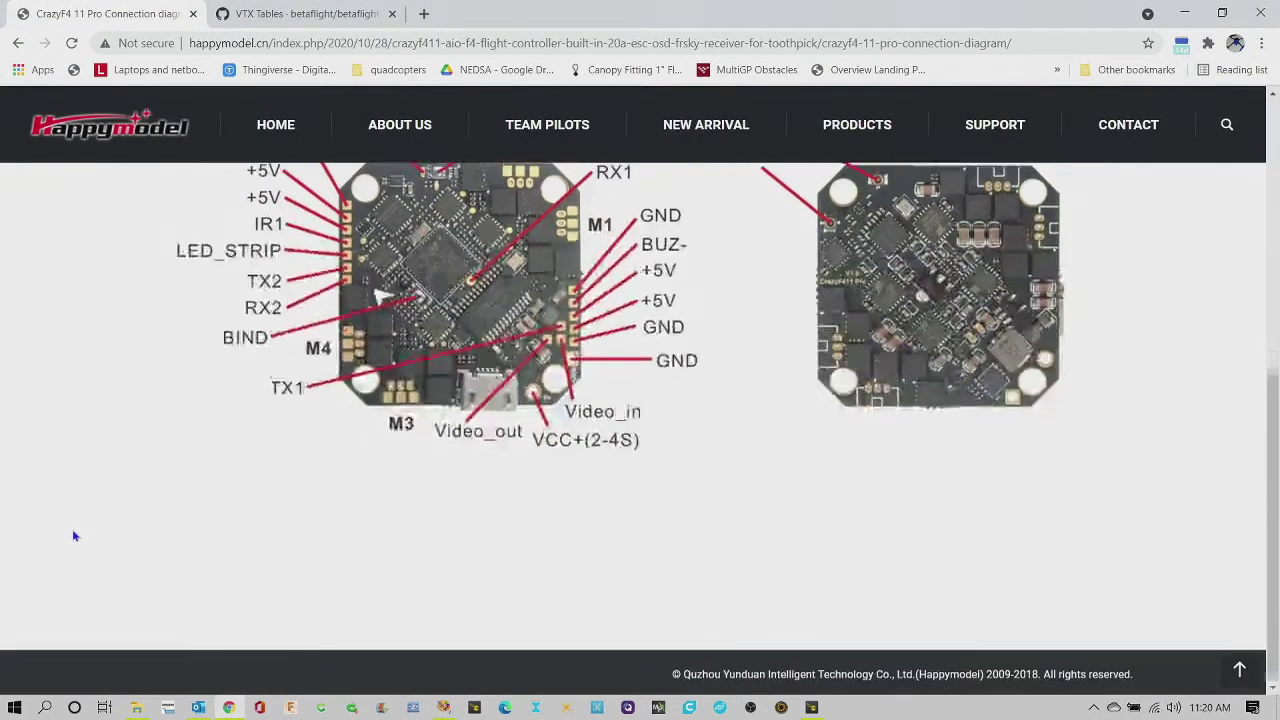
scroll(73, 536, "up", 4)
scroll(73, 536, "down", 2)
scroll(73, 536, "down", 2)
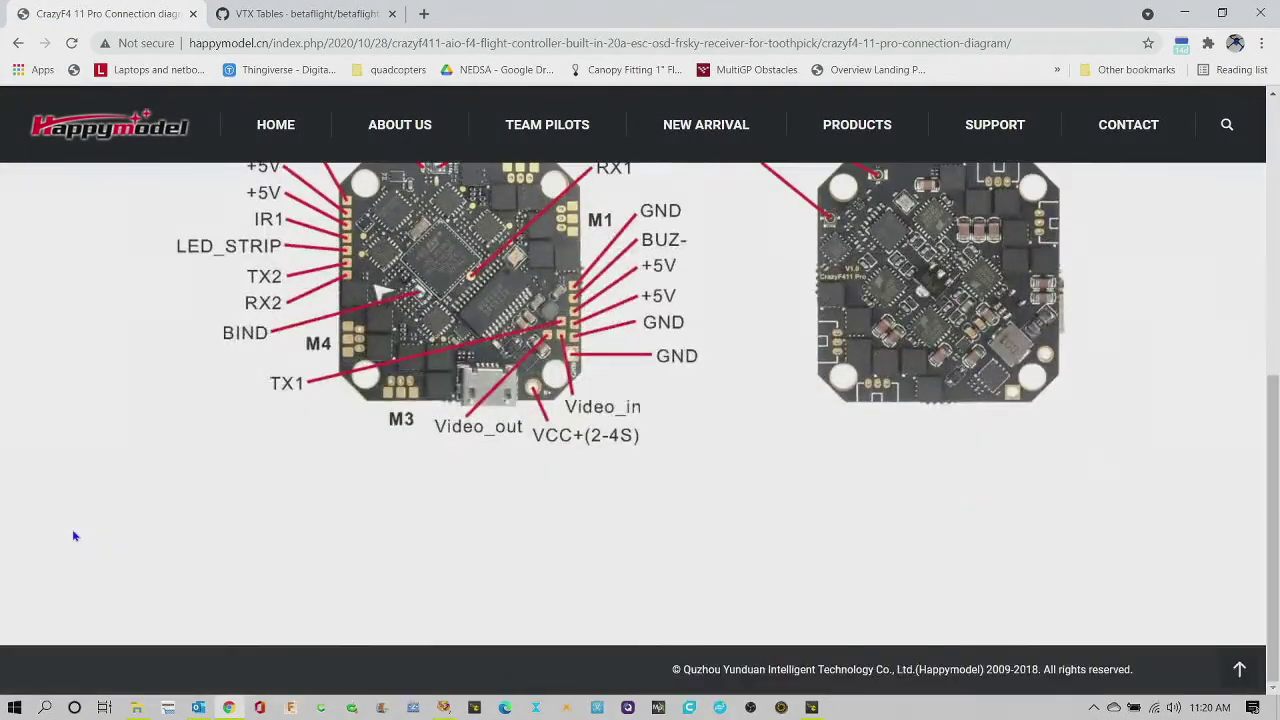
scroll(73, 536, "up", 6)
key("alt+Left")
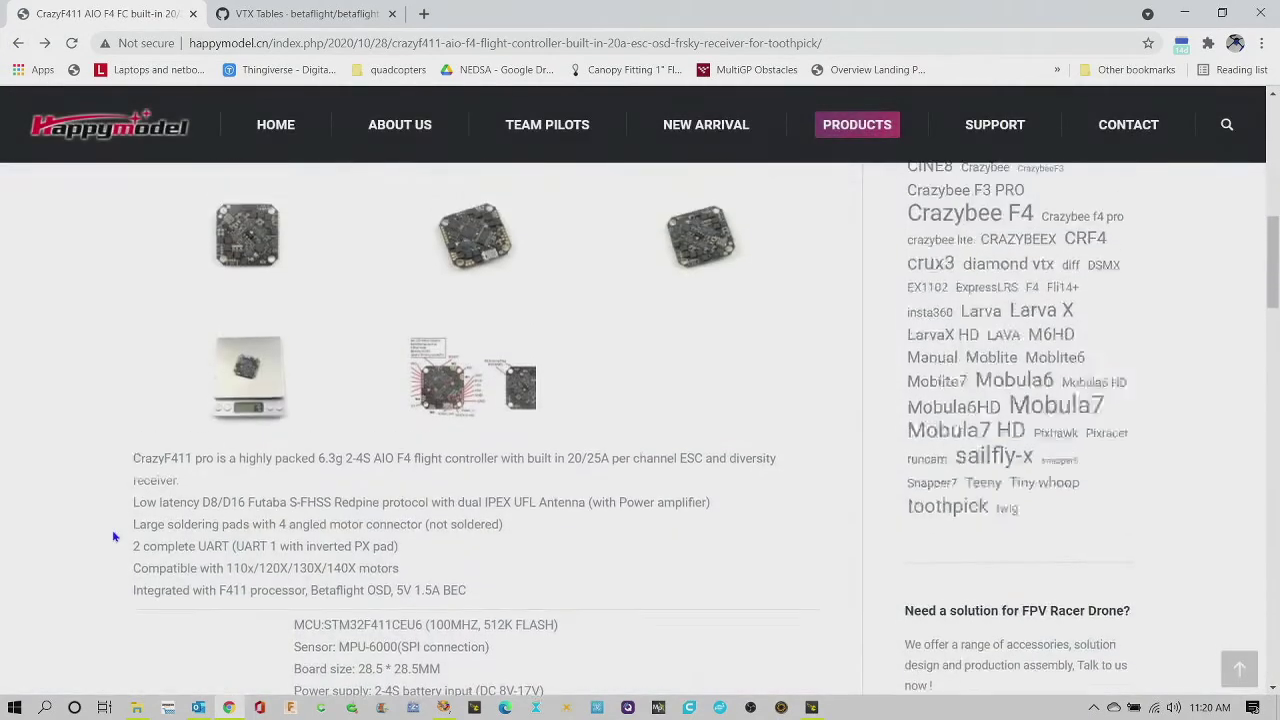
scroll(114, 534, "down", 5)
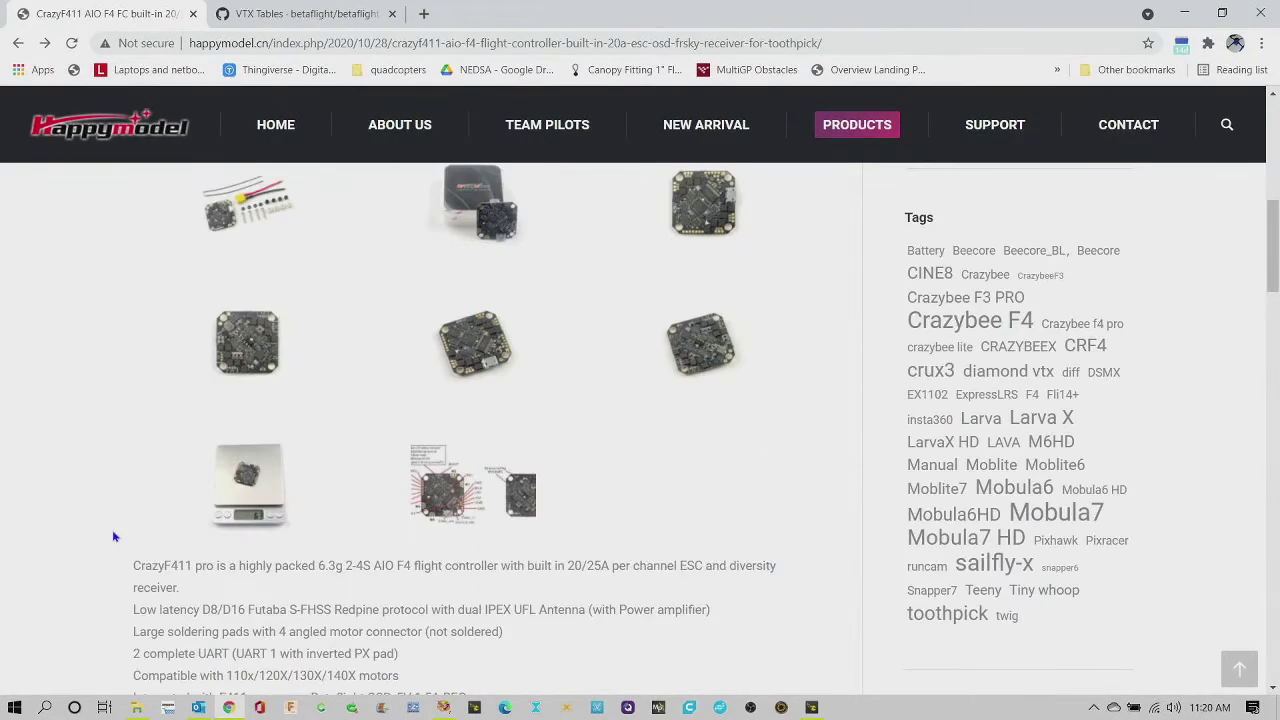
scroll(100, 570, "down", 5)
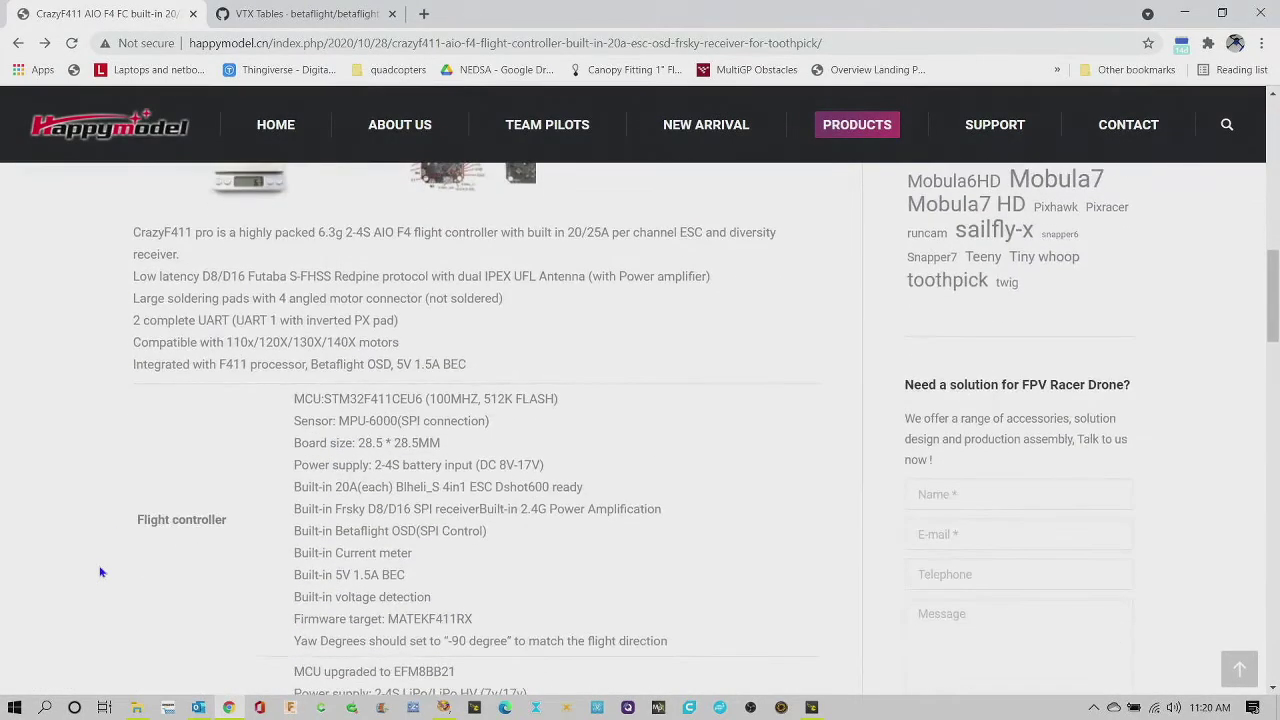
scroll(100, 568, "up", 6)
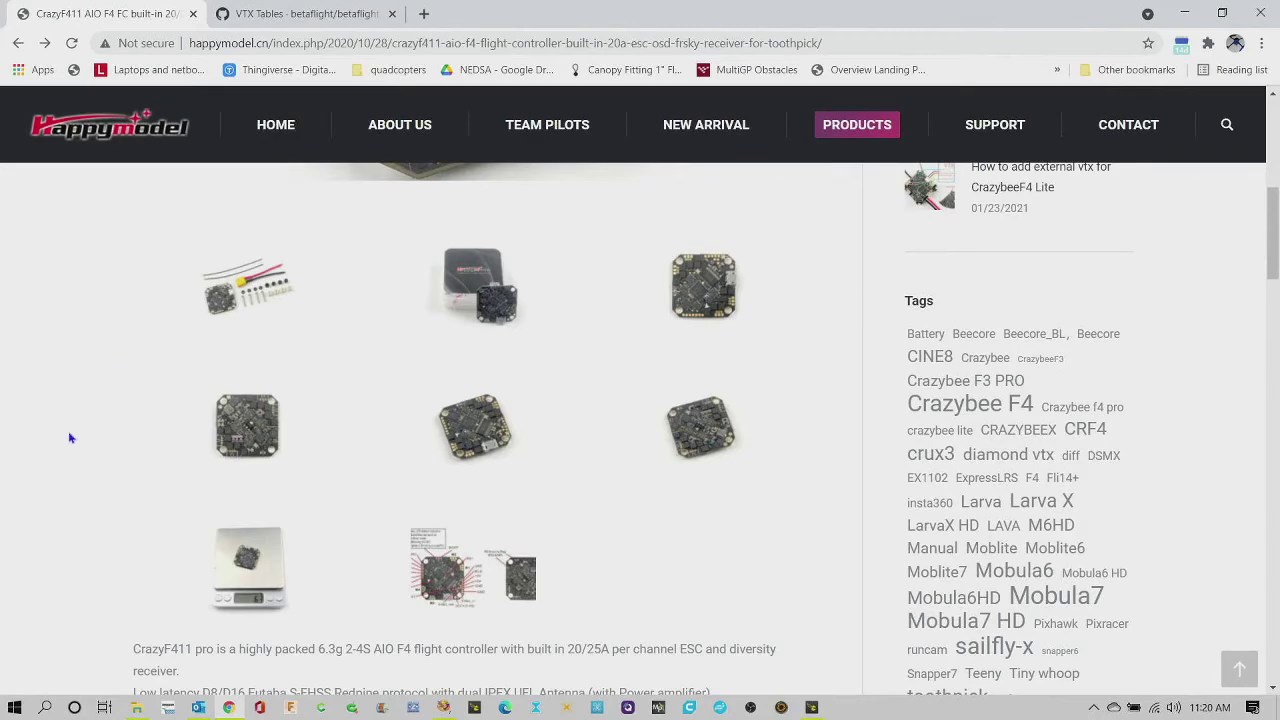
scroll(63, 469, "up", 5)
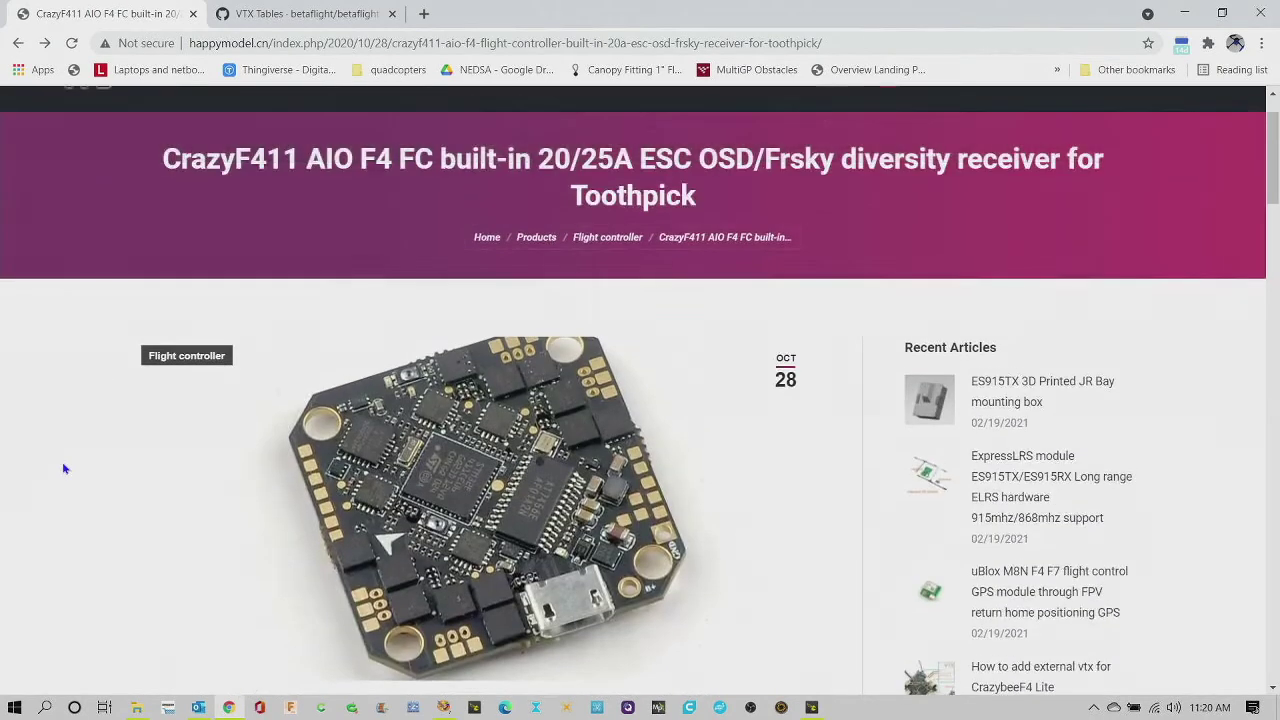
Step: Search Google in a new tab for "happymodel diamond vtx"
left_click(425, 14)
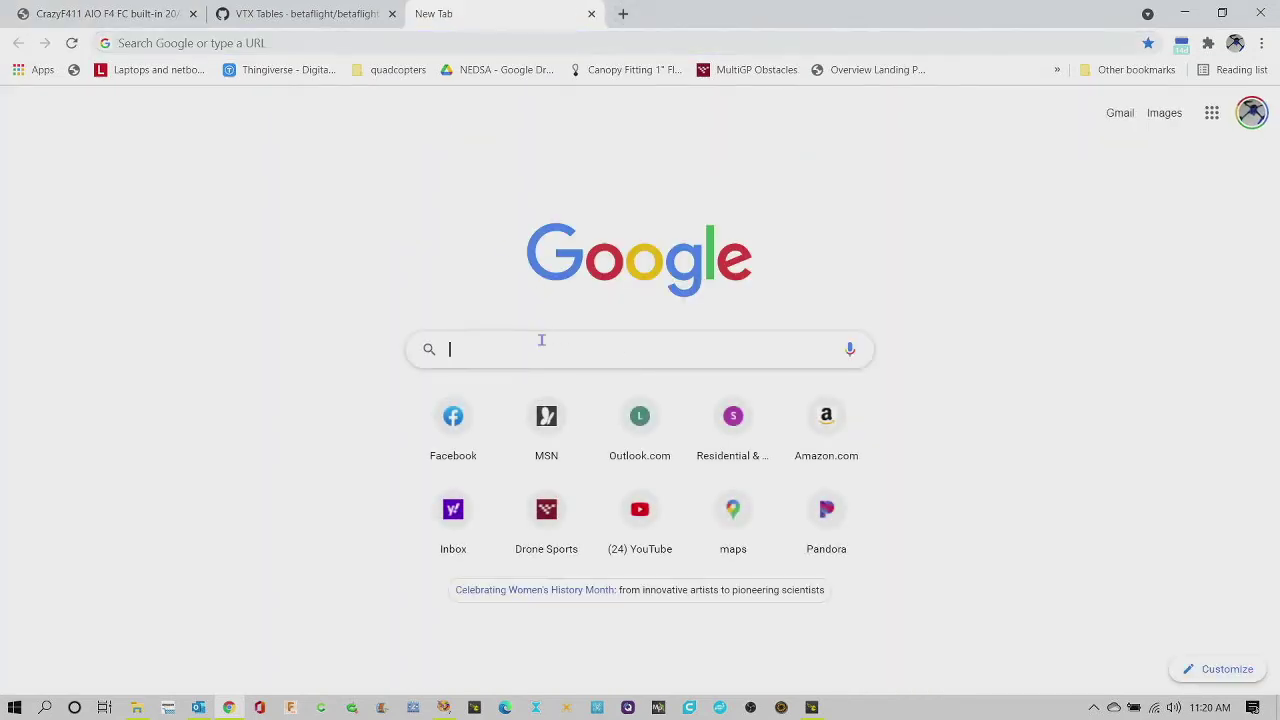
left_click(541, 340)
type("h")
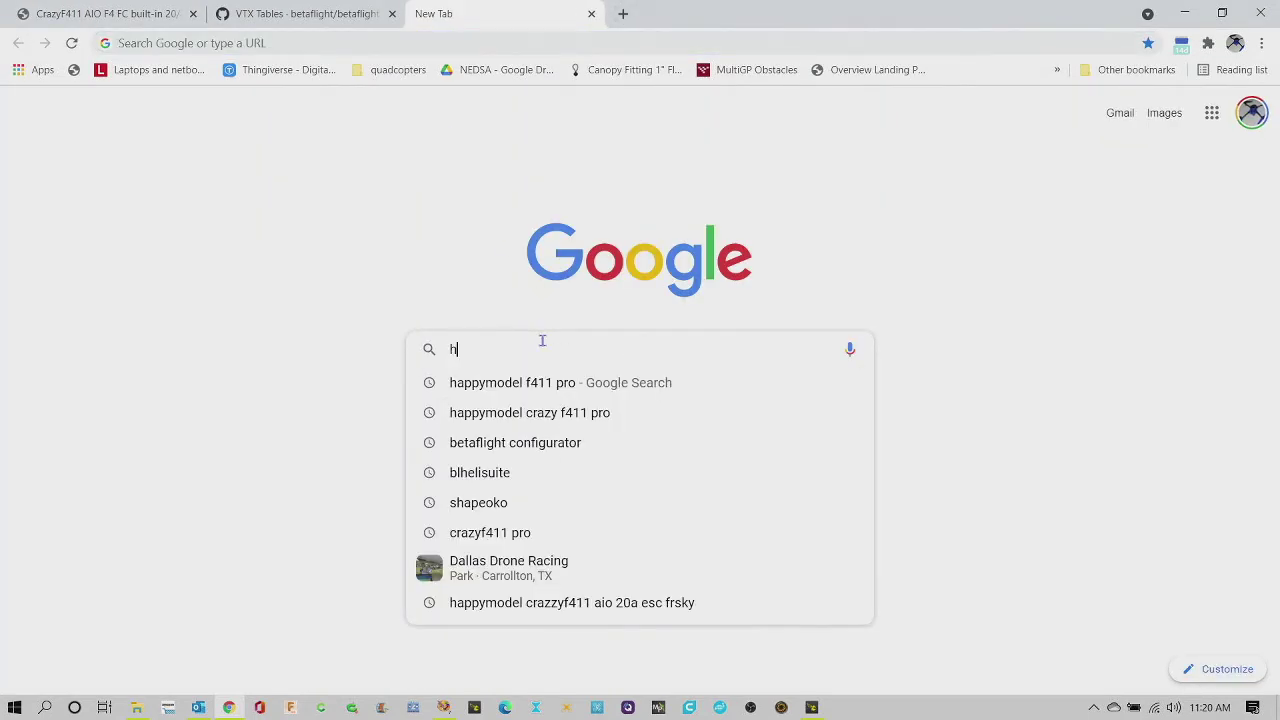
type("app")
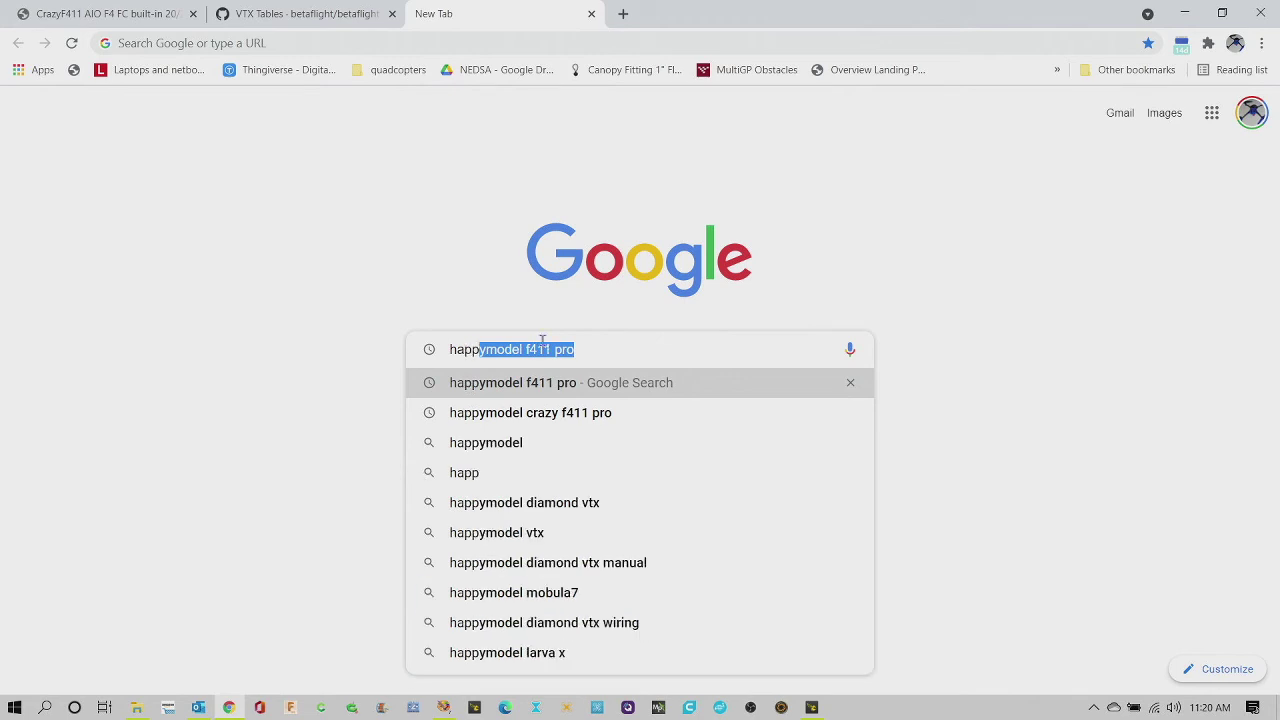
type("ymod")
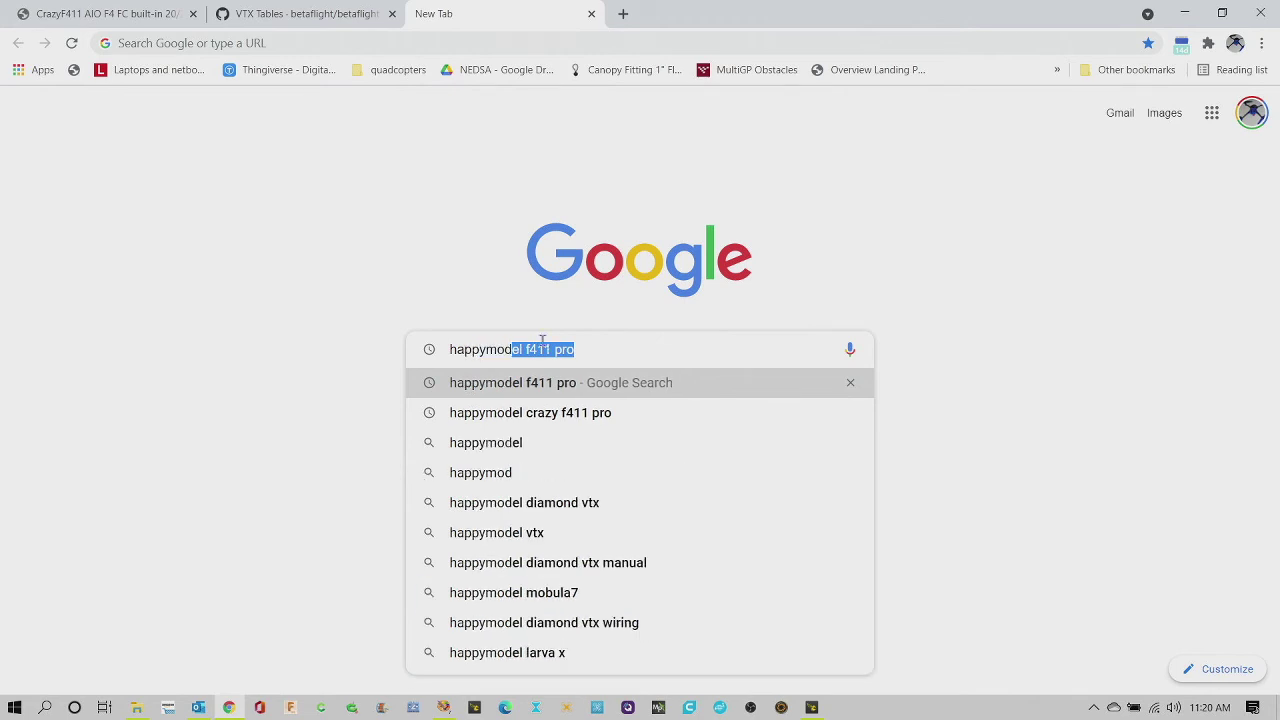
type("el diamon")
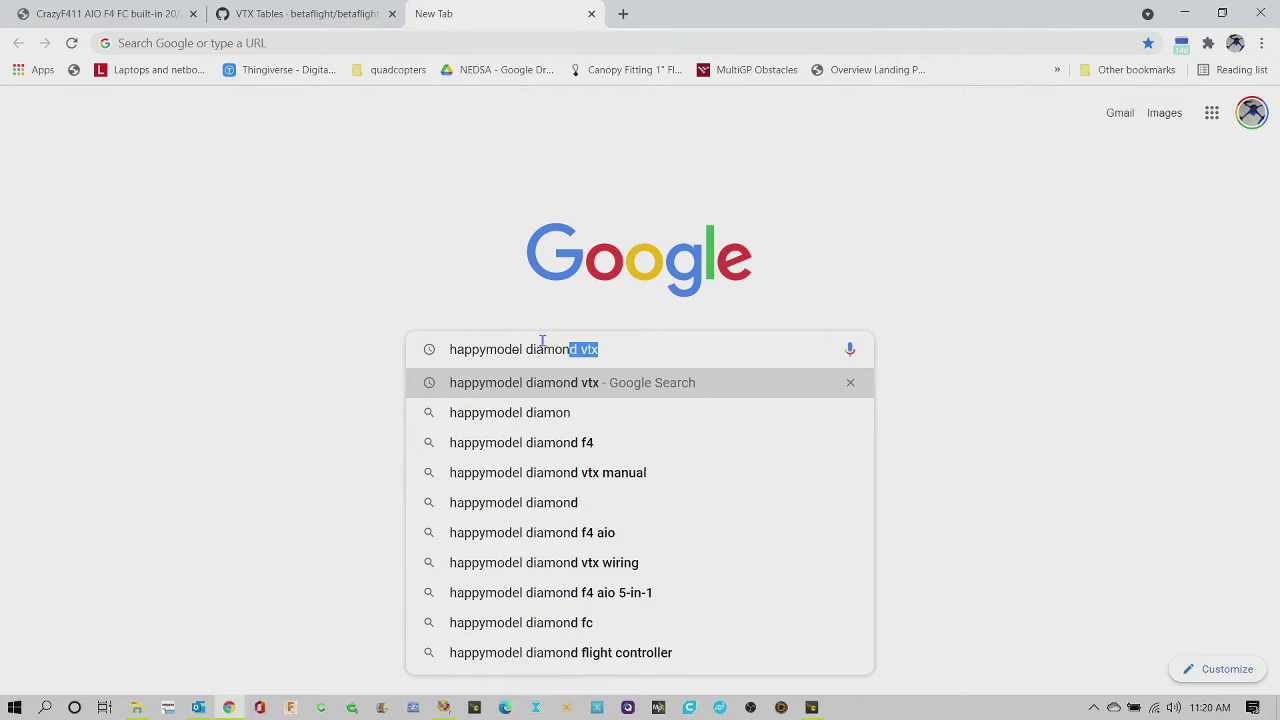
key("Return")
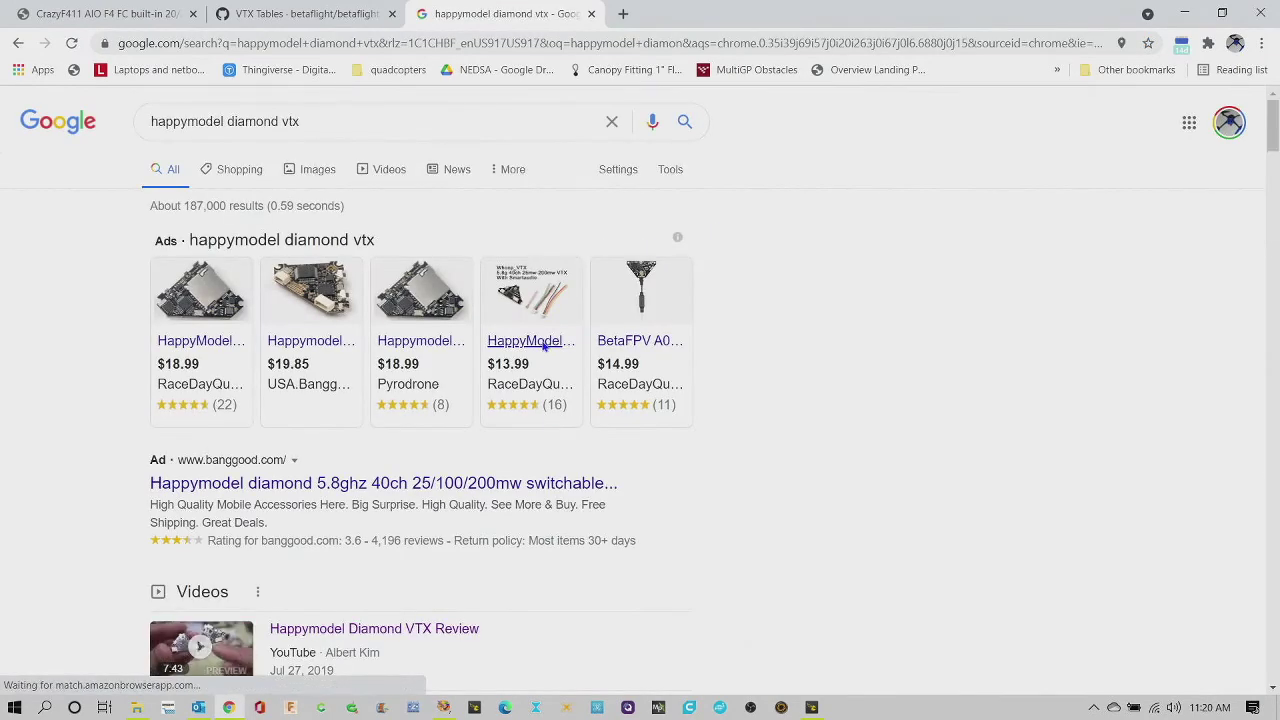
Step: Open the Banggood listing for the Happymodel Diamond 5.8GHz VTX from the search results and examine its written specifications and features
left_click(258, 487)
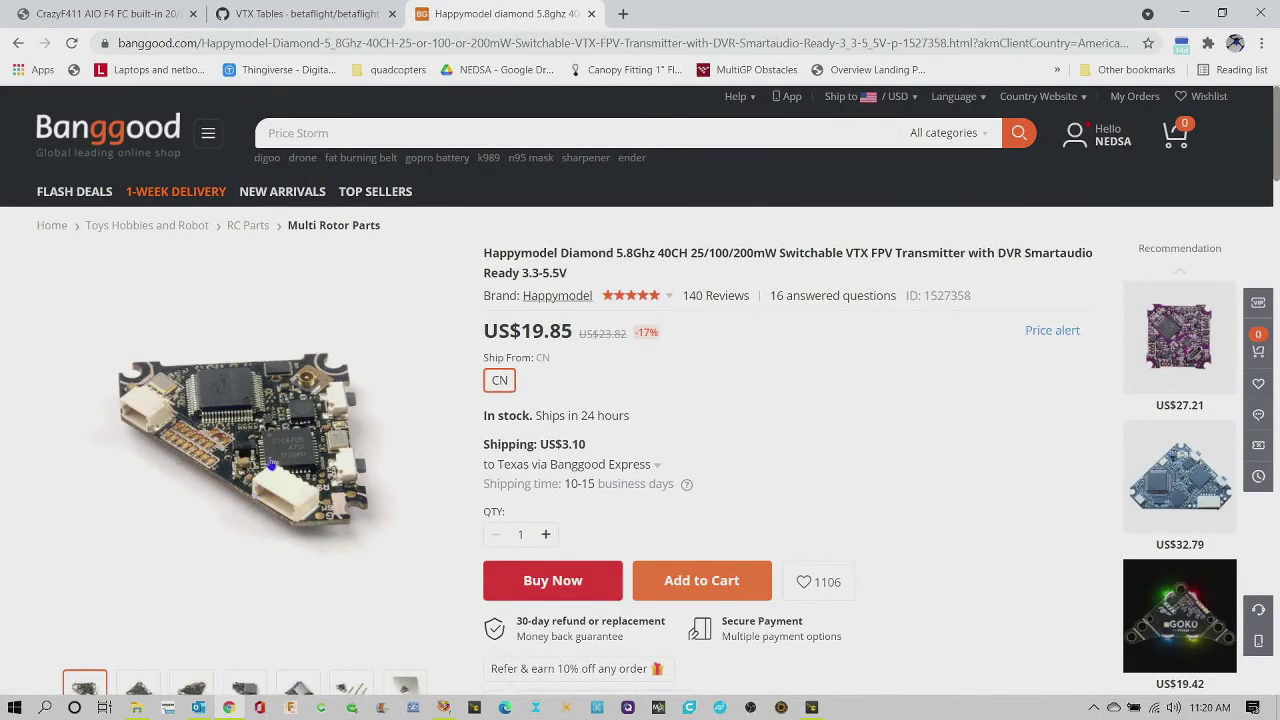
scroll(920, 462, "down", 3)
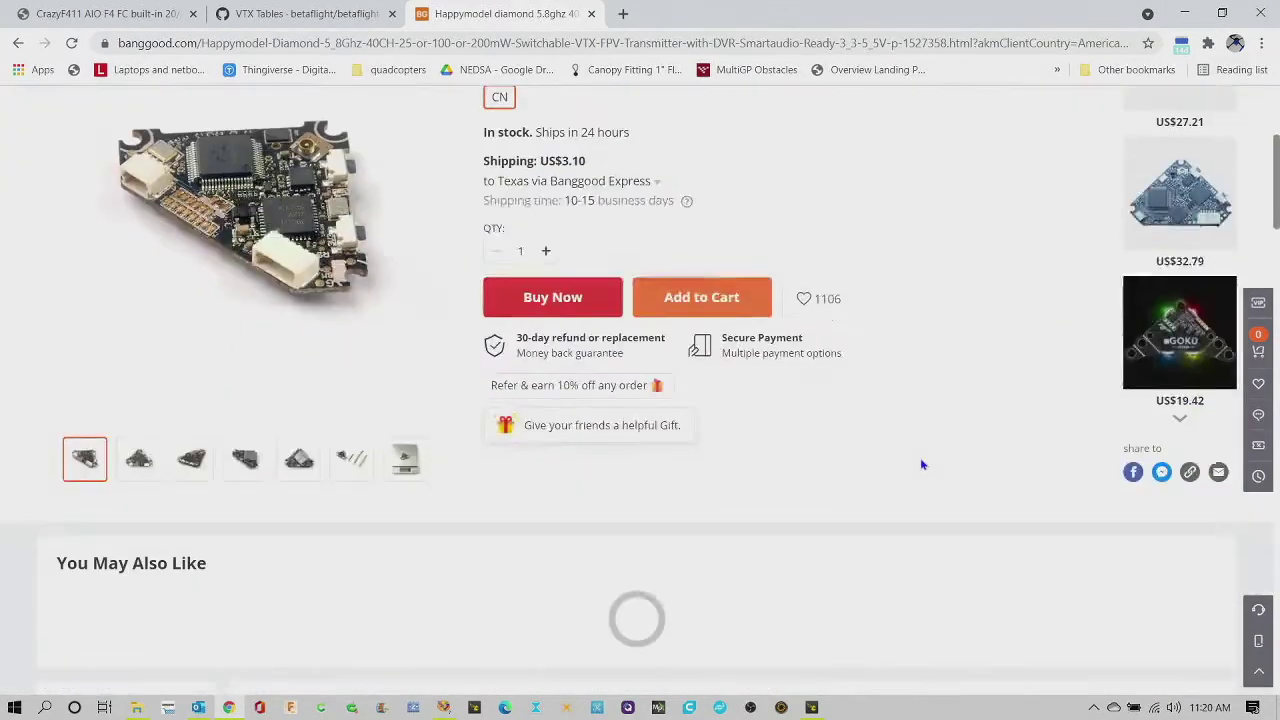
scroll(922, 464, "down", 5)
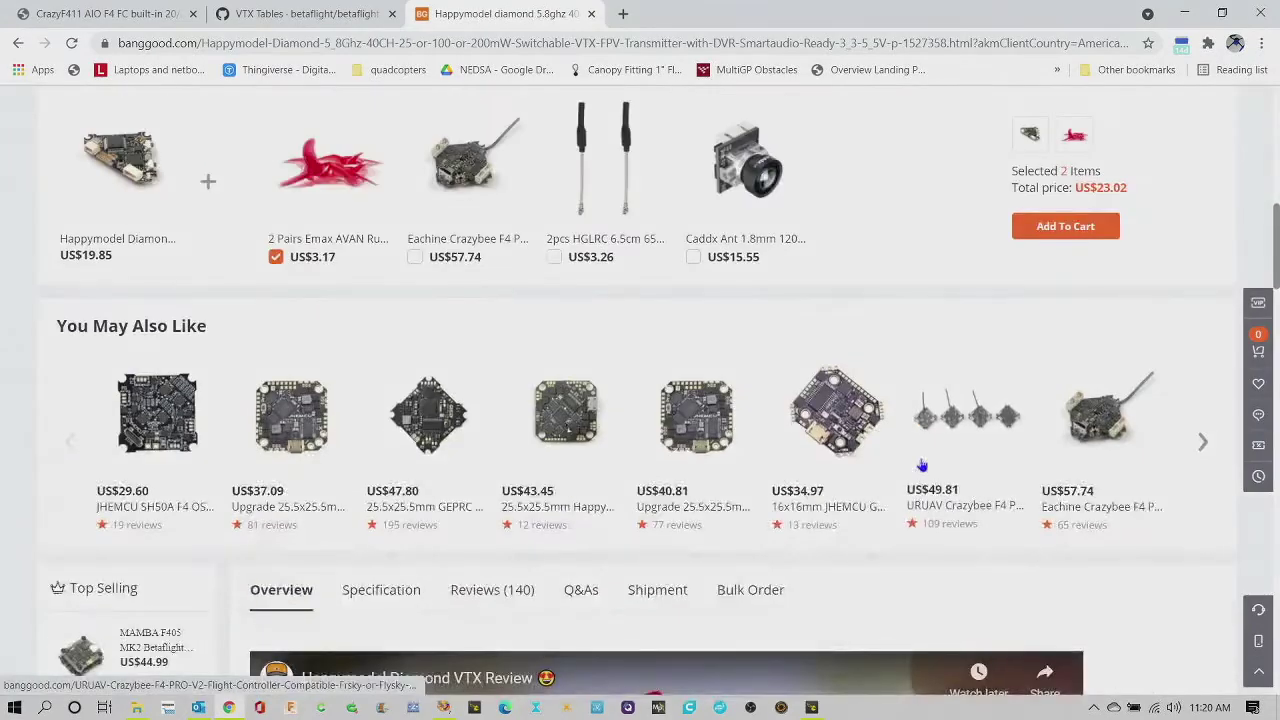
scroll(922, 464, "up", 8)
scroll(922, 464, "down", 10)
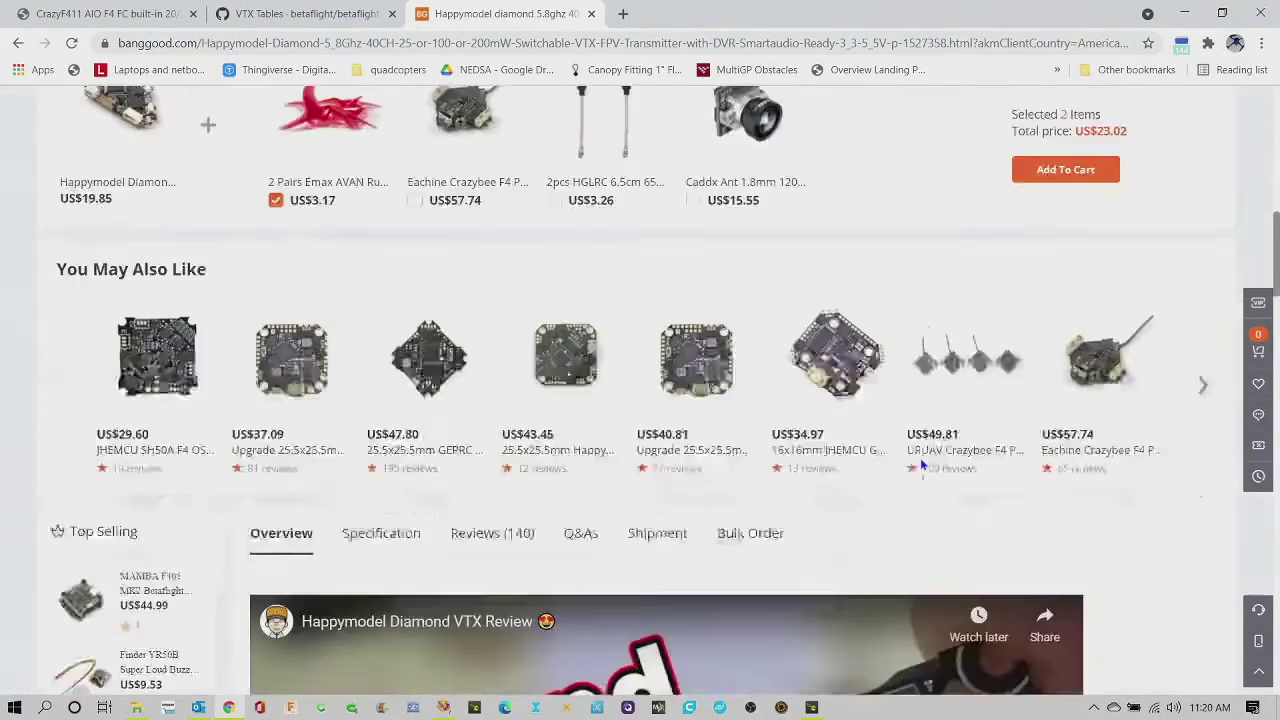
scroll(922, 464, "down", 5)
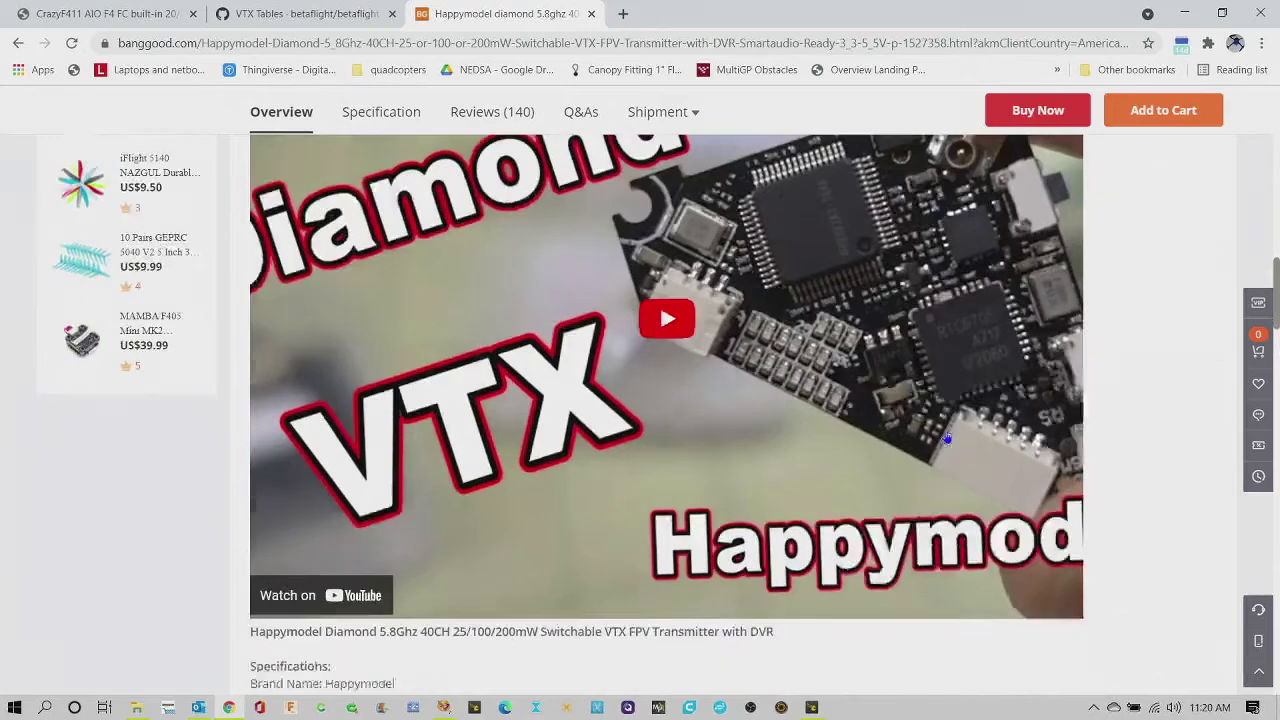
scroll(947, 437, "down", 3)
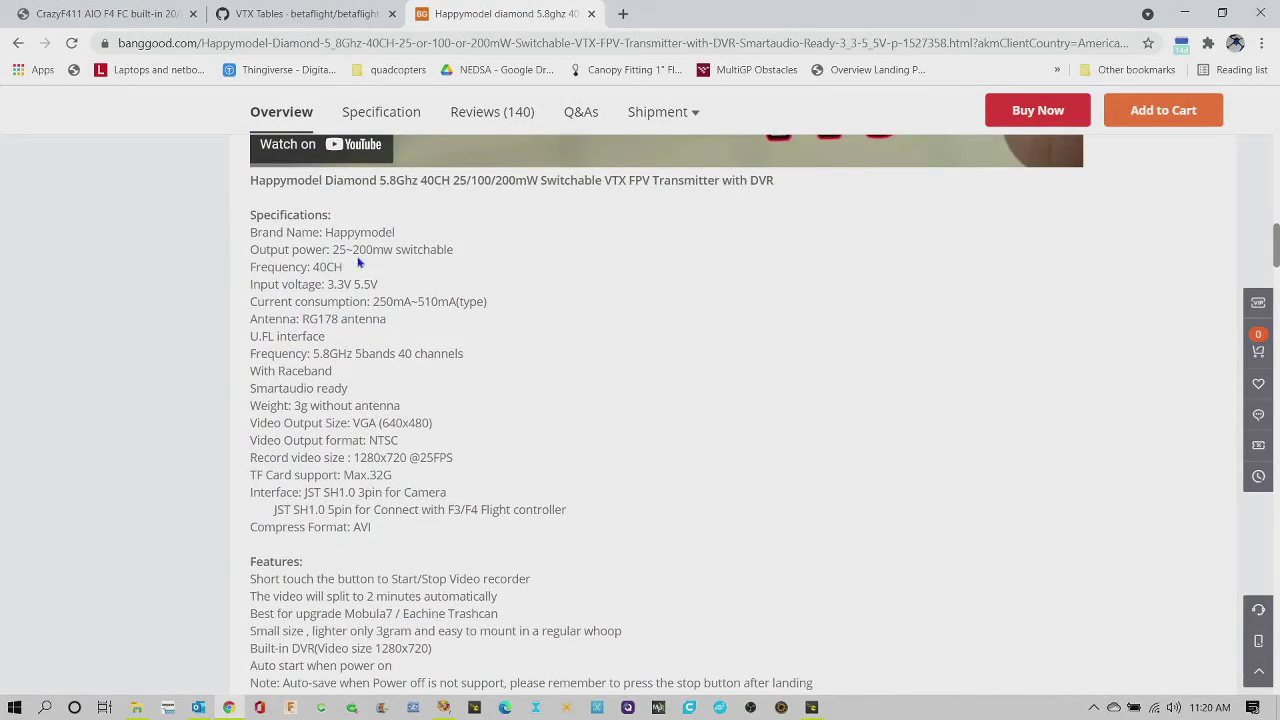
left_click(358, 262)
scroll(575, 393, "down", 2)
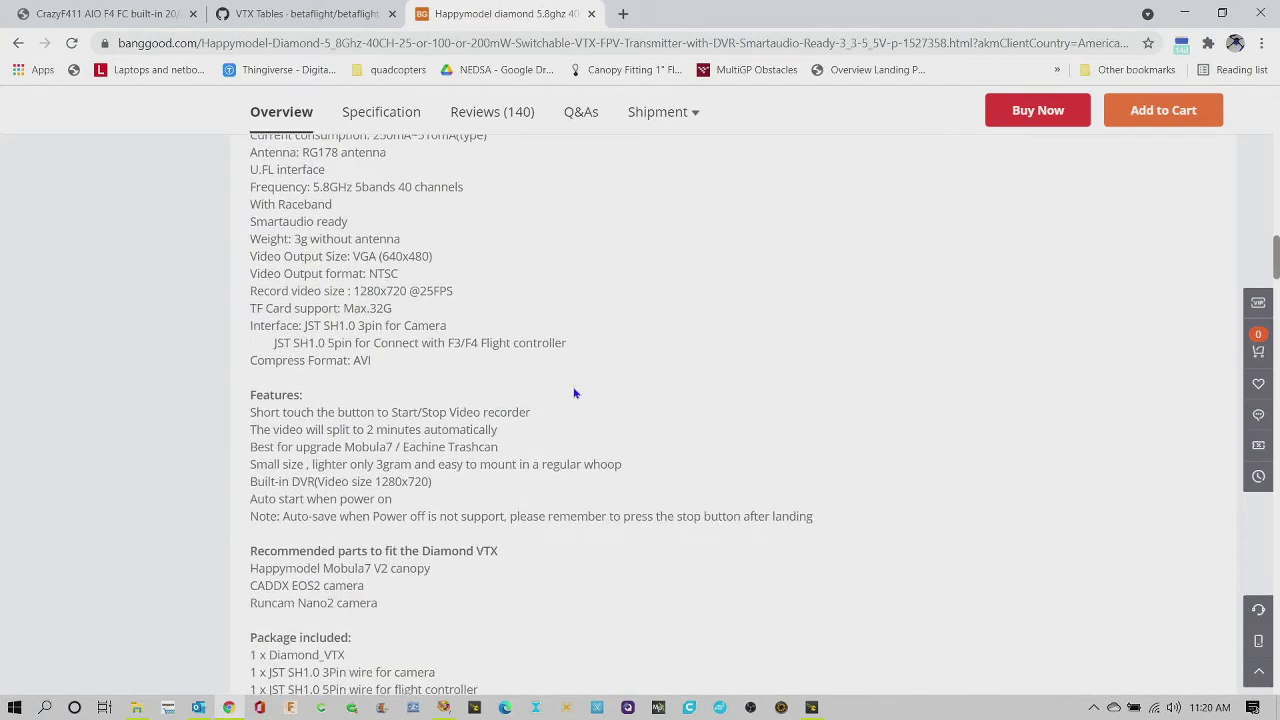
Step: Examine the Diamond VTX product photos, including the Whoop VTX comparison, wiring and LED indicator images, and skim the customer reviews
scroll(575, 393, "down", 5)
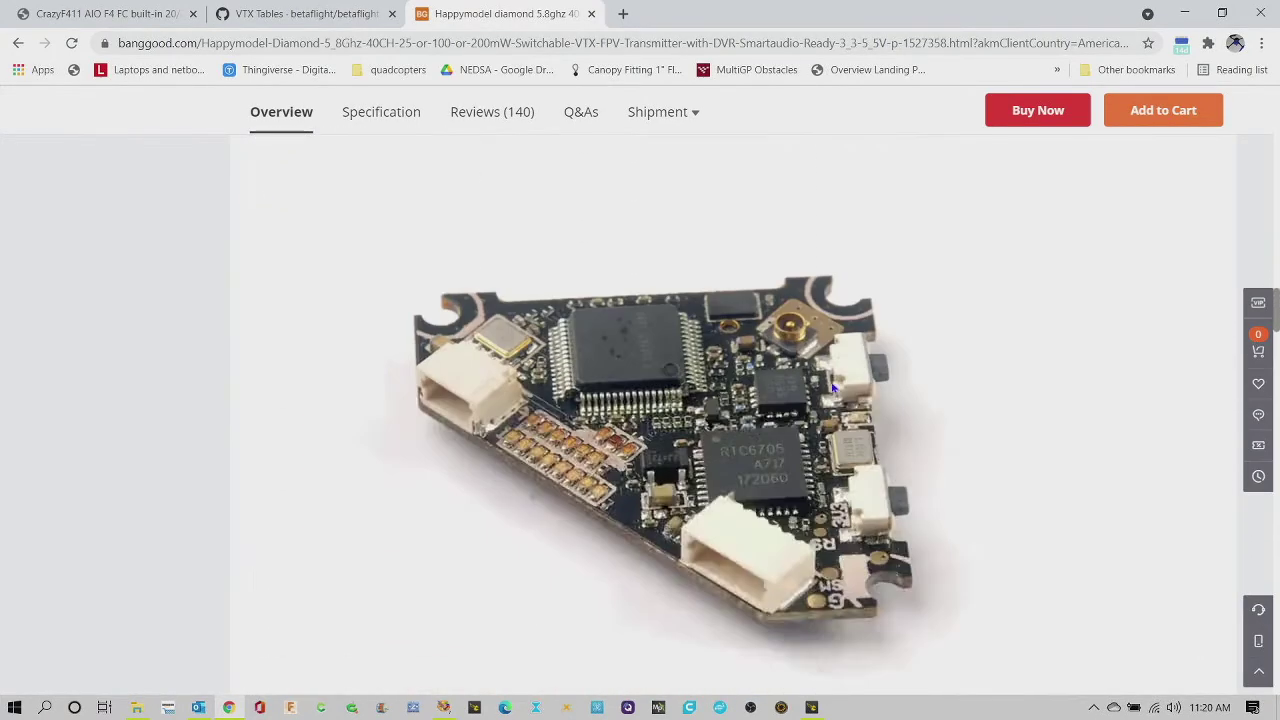
scroll(840, 390, "down", 15)
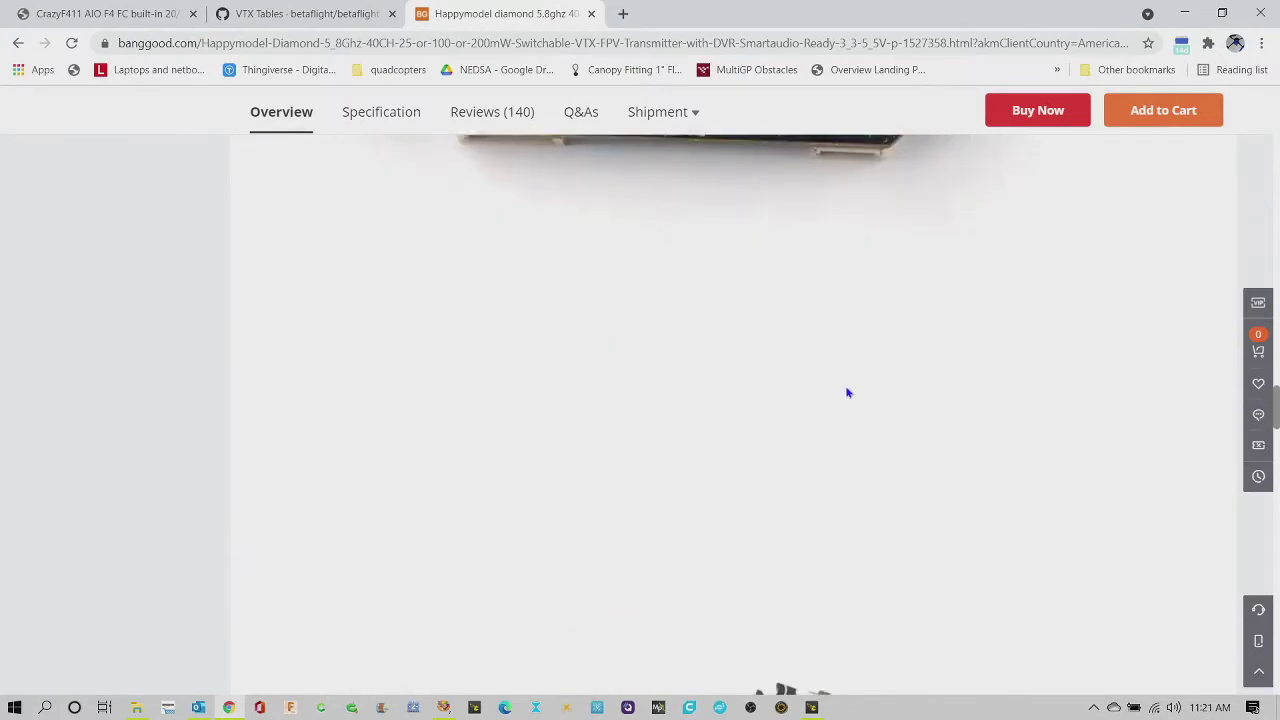
scroll(846, 390, "down", 5)
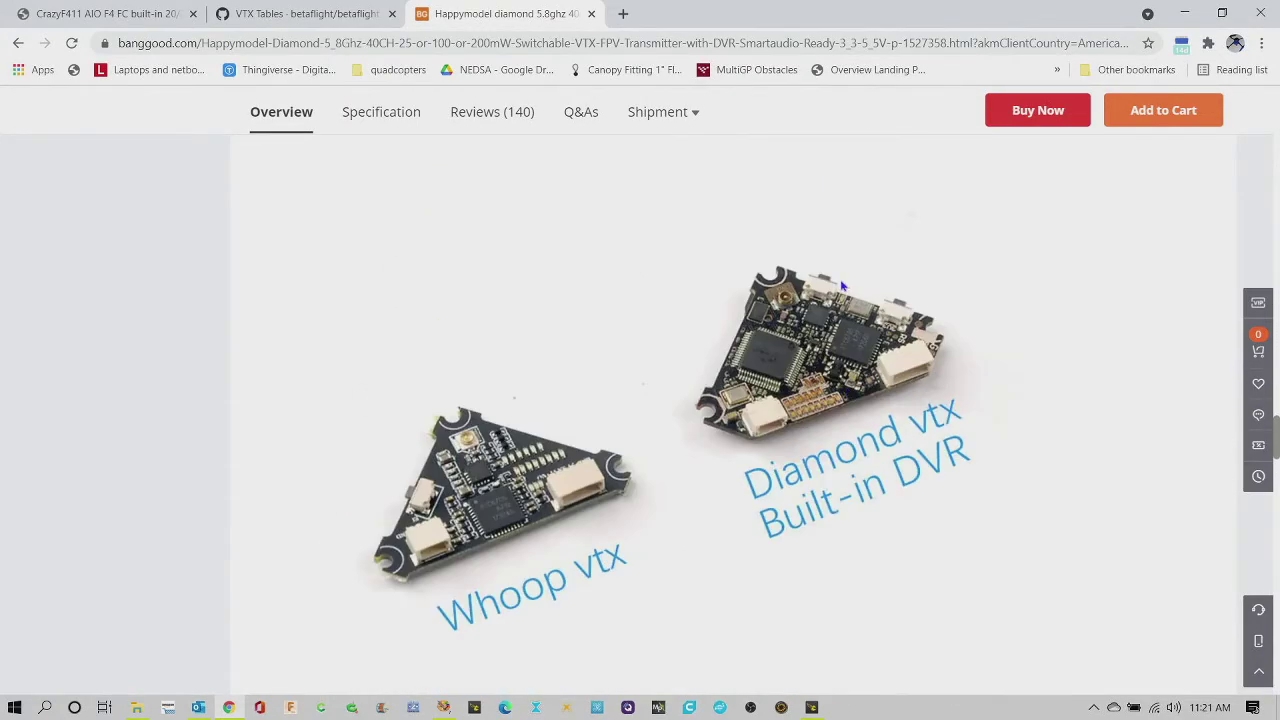
scroll(828, 415, "down", 10)
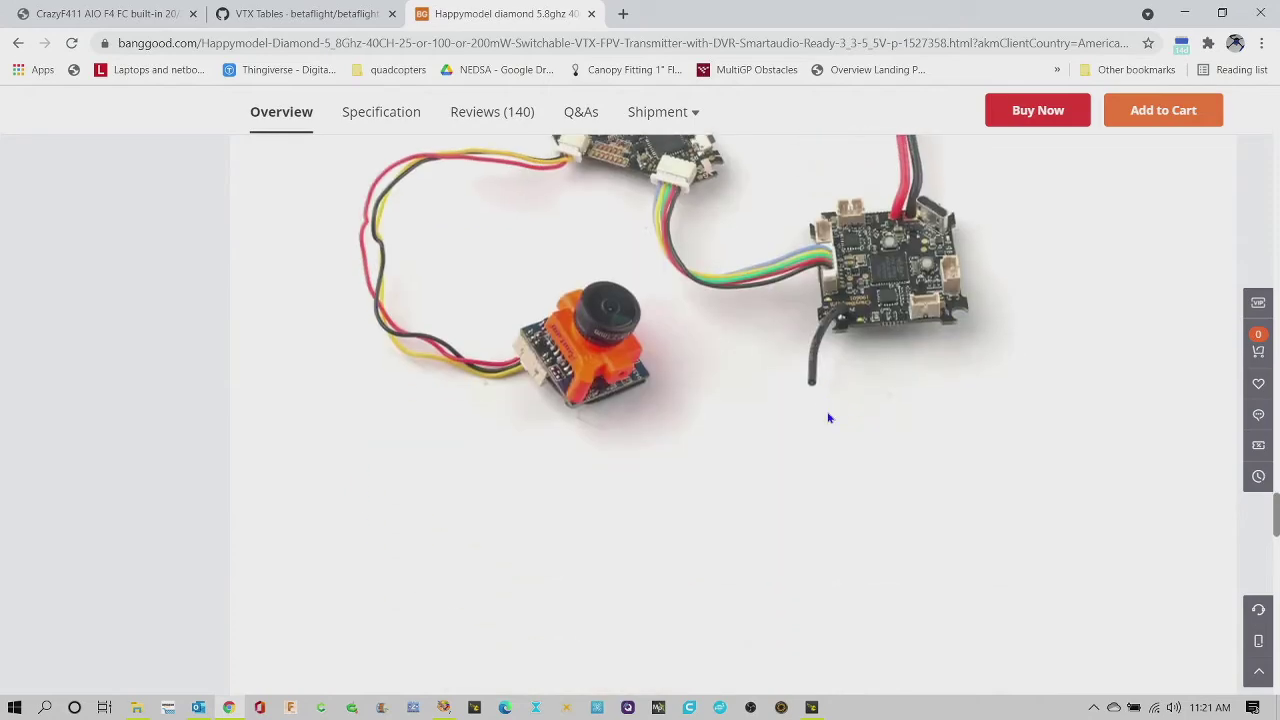
scroll(782, 440, "down", 5)
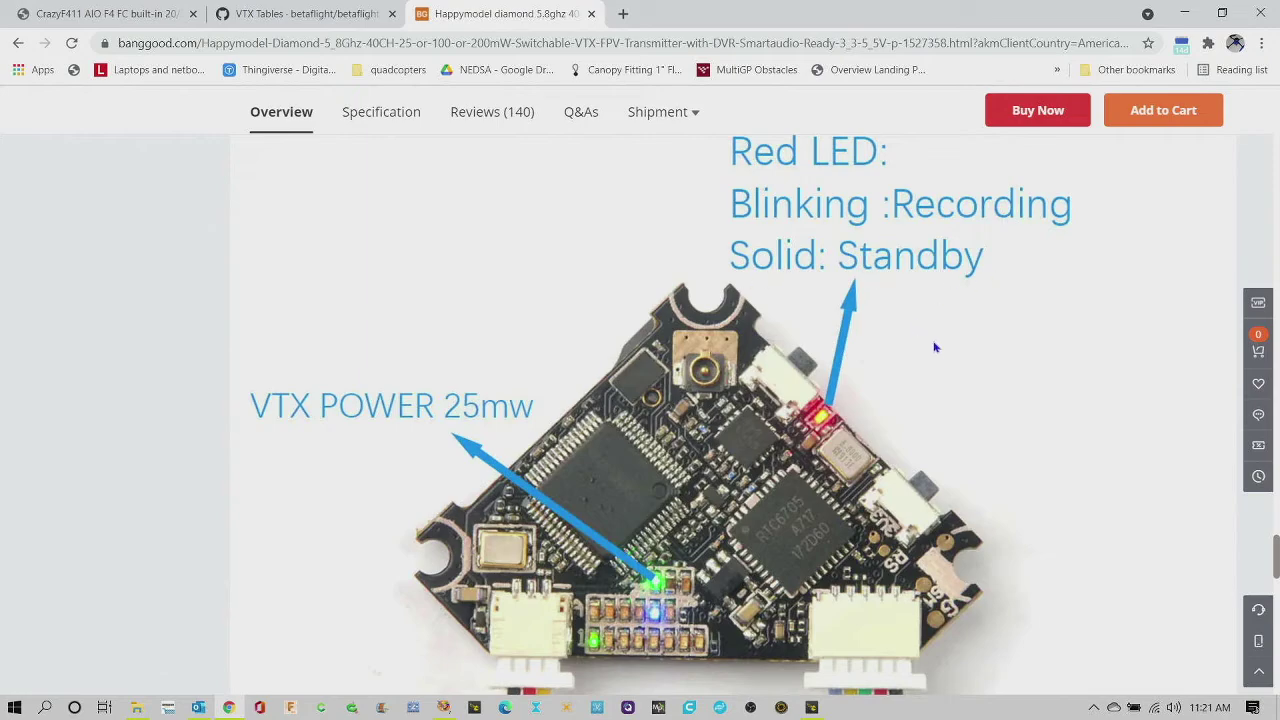
scroll(923, 366, "down", 2)
scroll(688, 451, "down", 10)
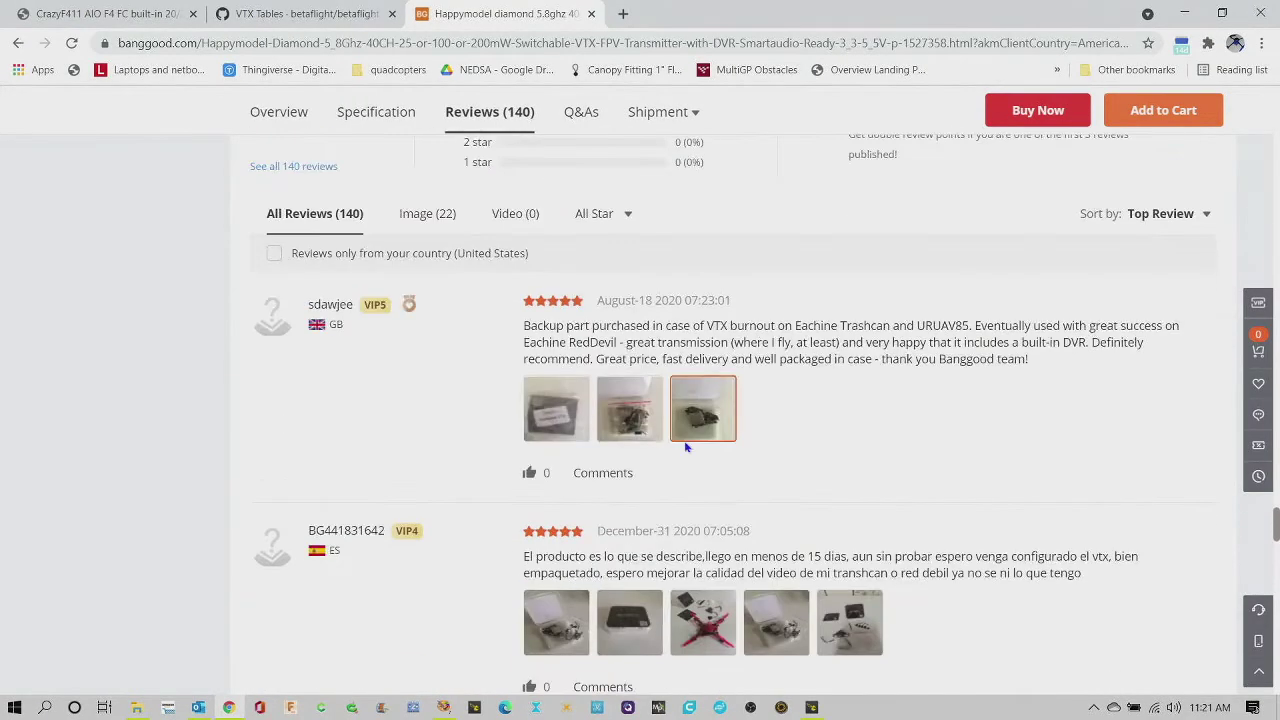
scroll(686, 447, "down", 4)
scroll(686, 447, "up", 10)
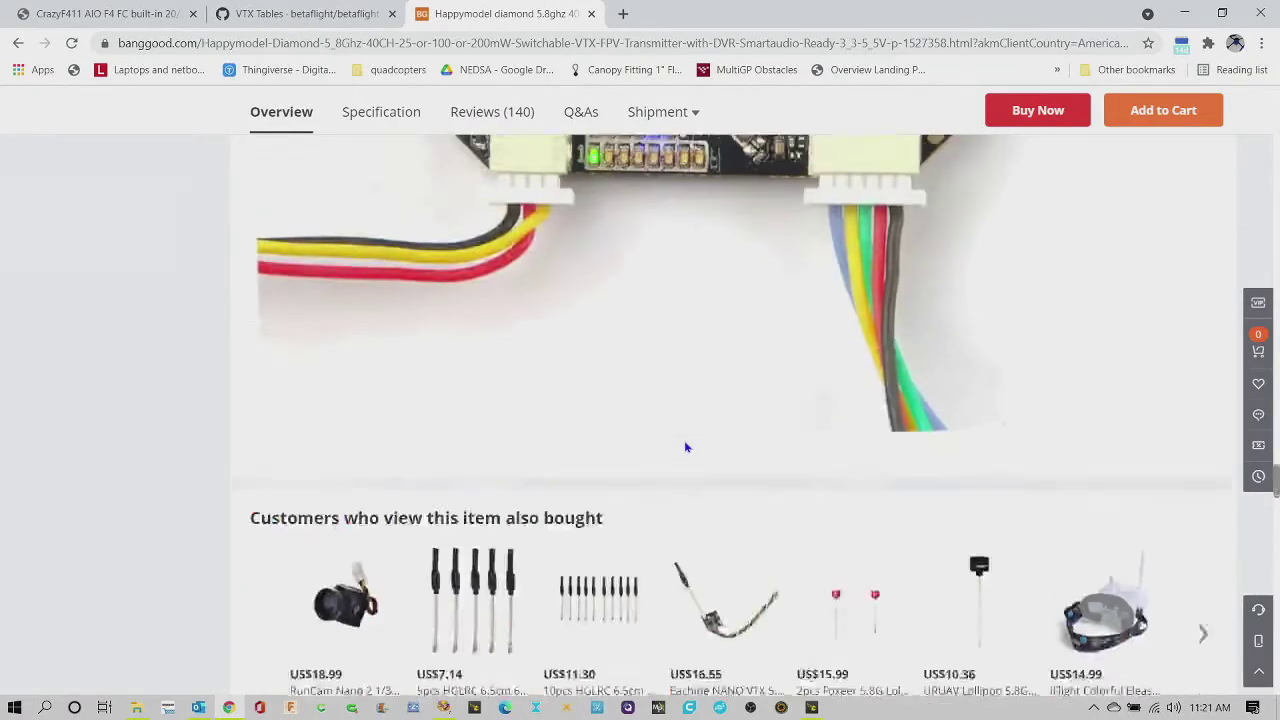
scroll(686, 447, "up", 15)
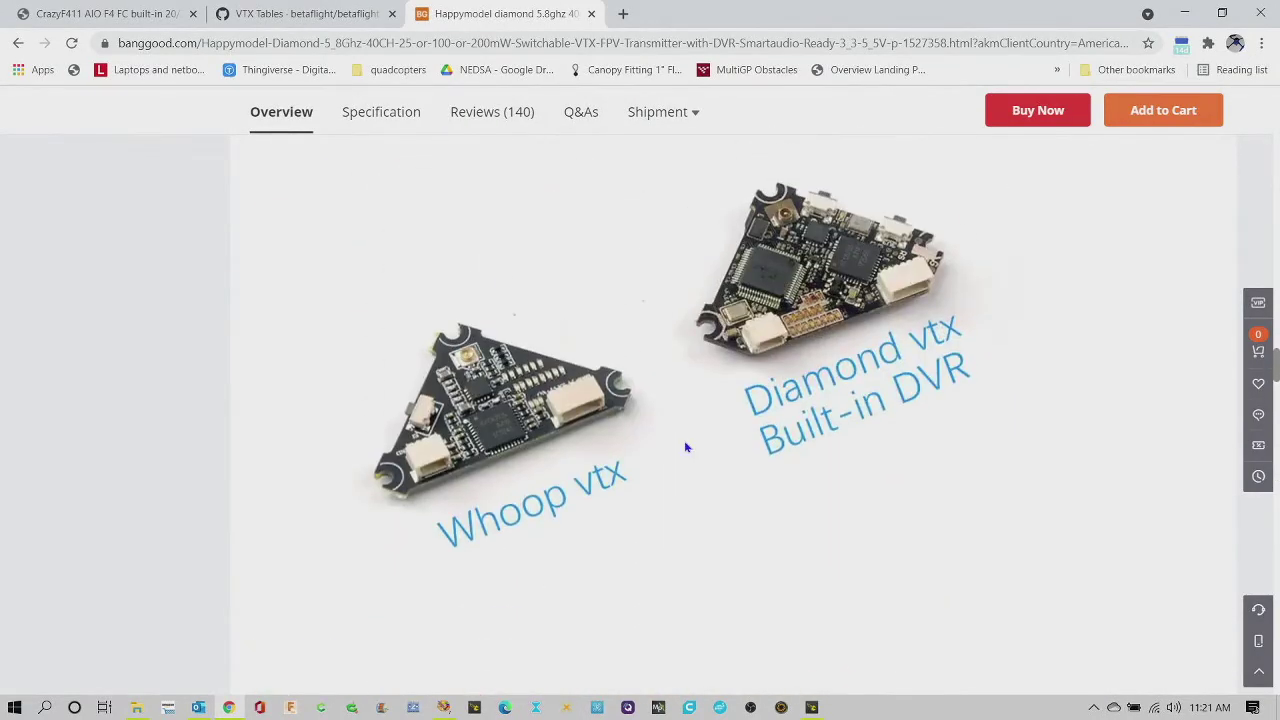
scroll(686, 447, "up", 8)
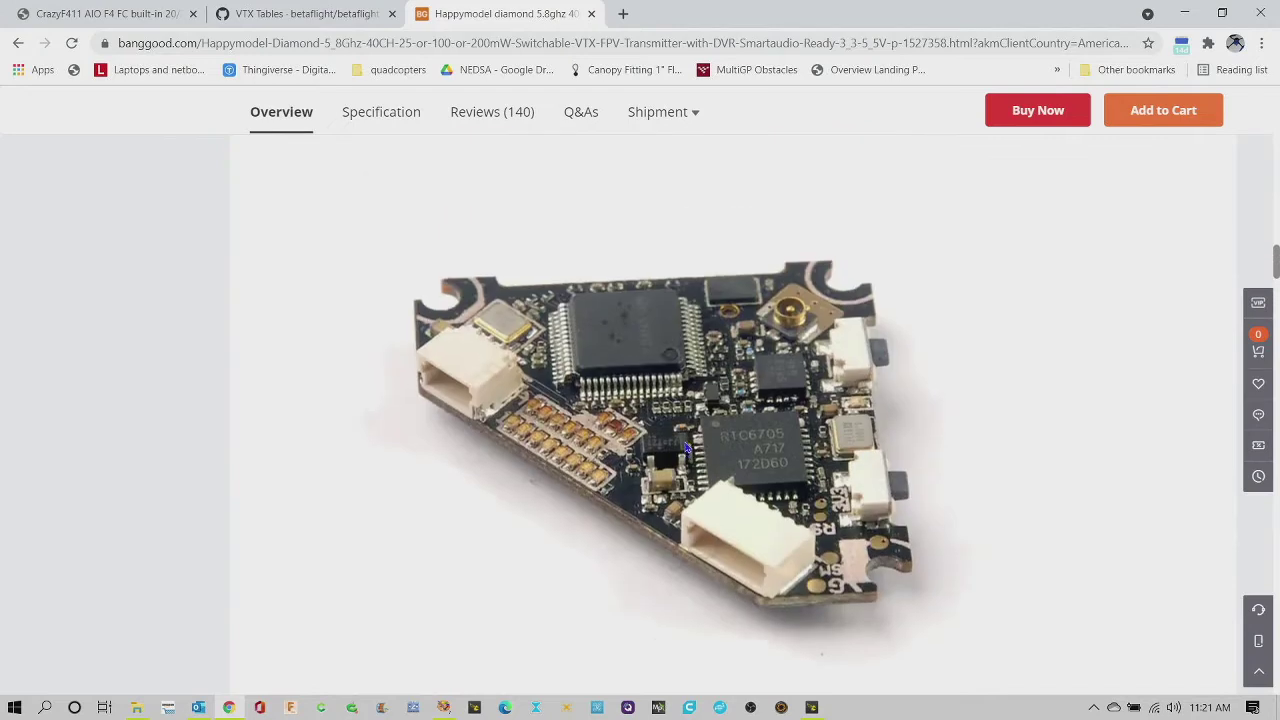
Step: Recheck the listing's features and specifications, and look through its Specification, Reviews and Q&As sections
scroll(686, 447, "up", 5)
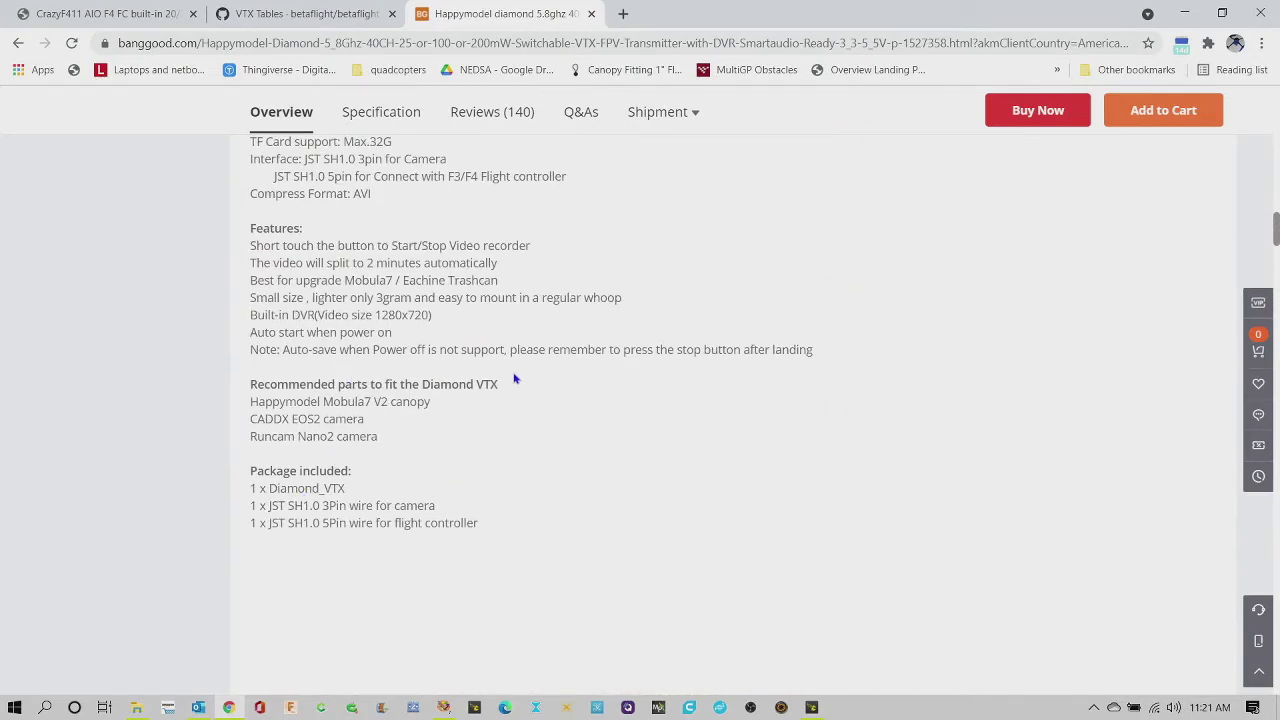
scroll(515, 378, "up", 6)
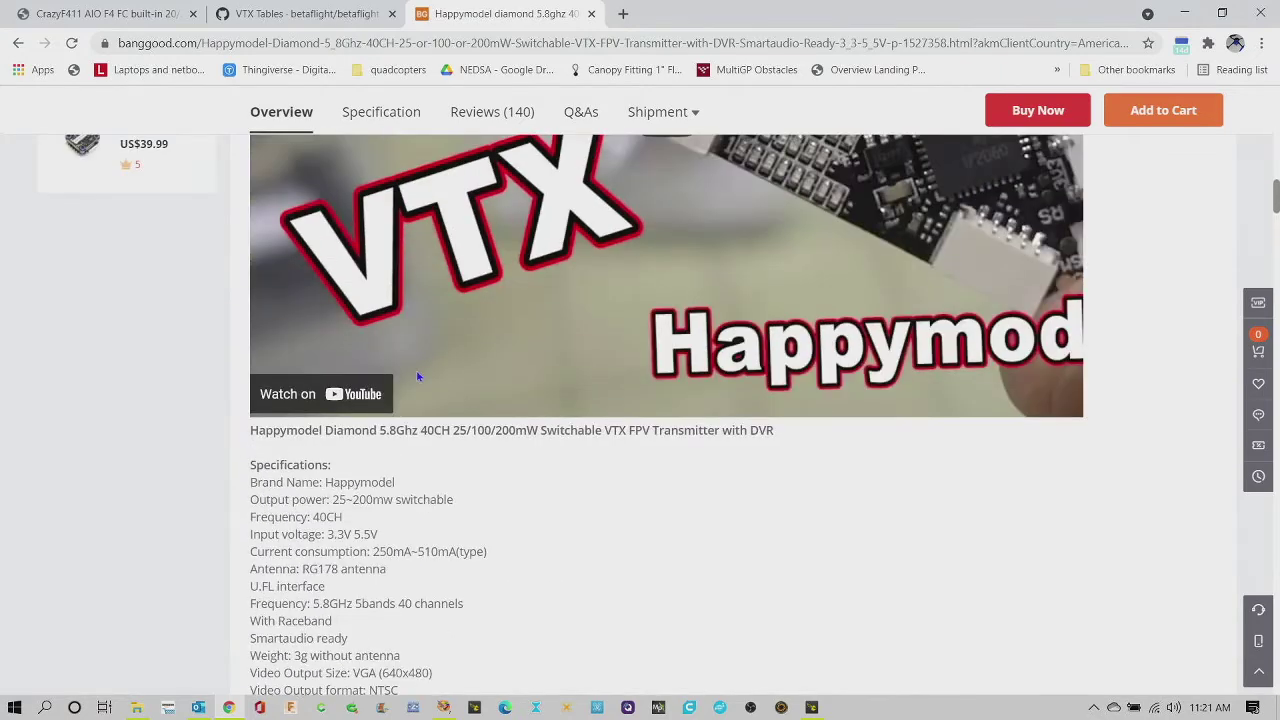
scroll(418, 523, "up", 1)
scroll(418, 523, "up", 4)
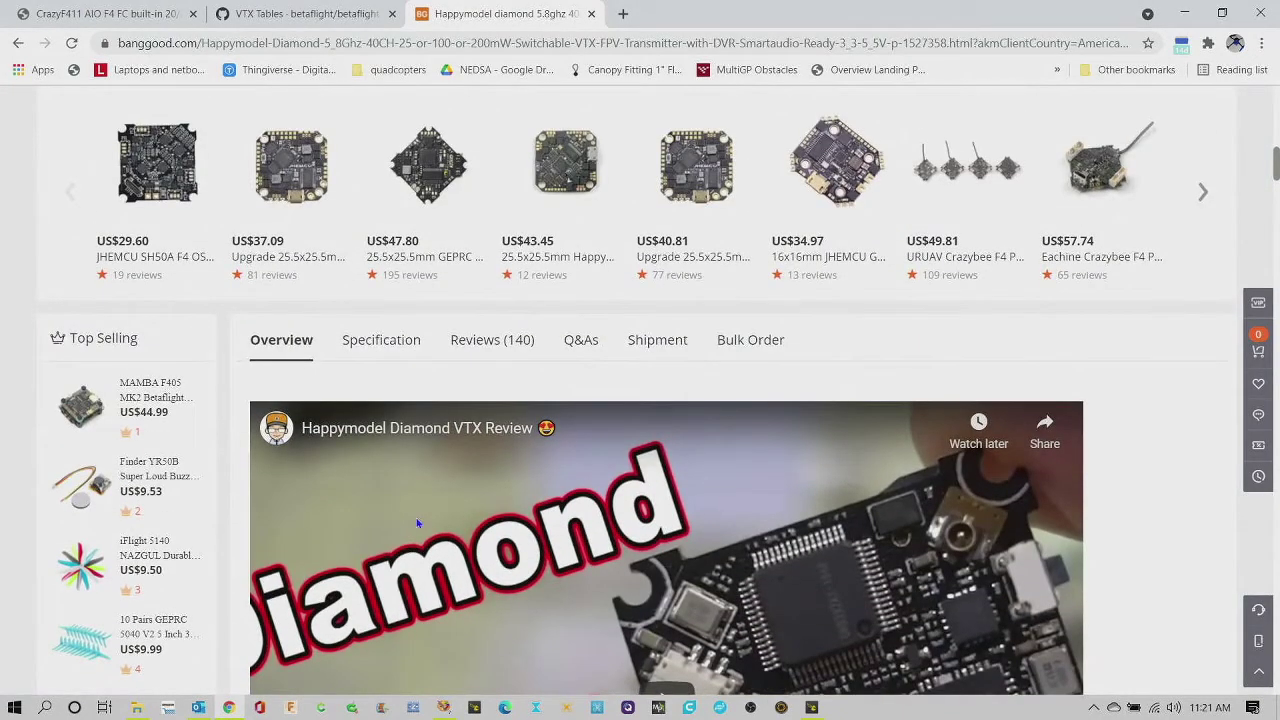
left_click(378, 340)
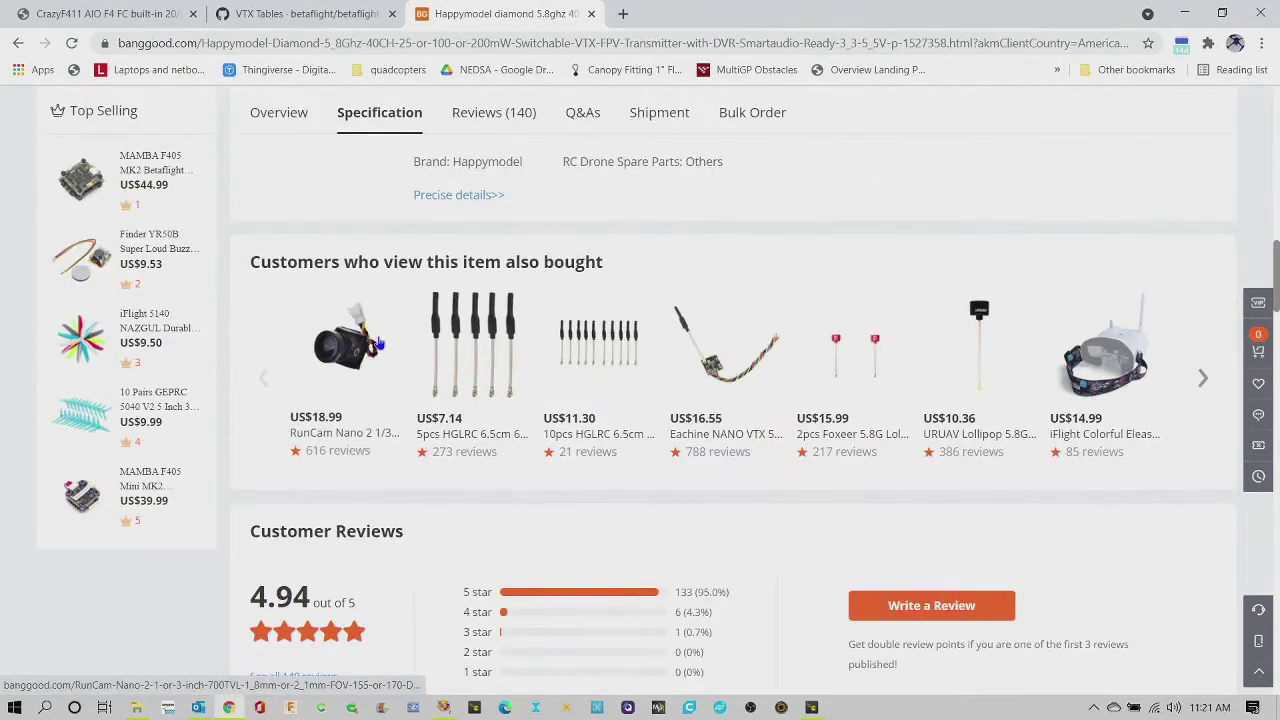
left_click(493, 112)
left_click(582, 113)
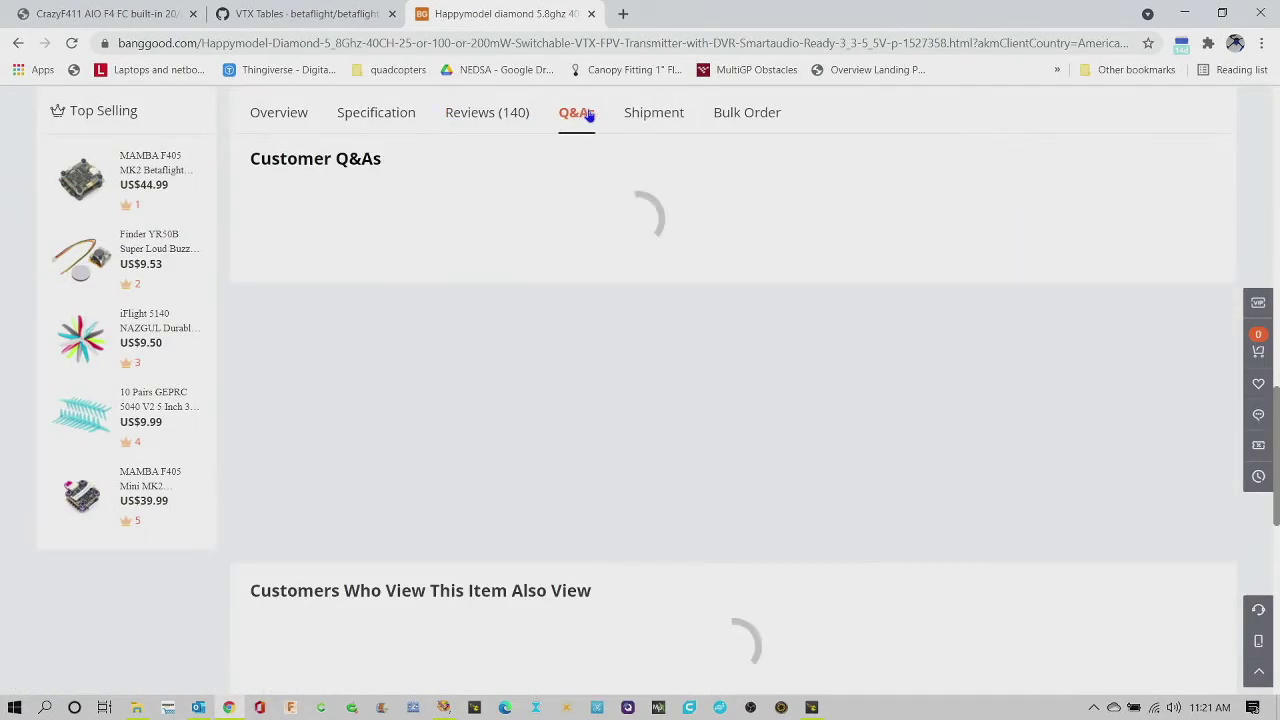
scroll(590, 115, "up", 8)
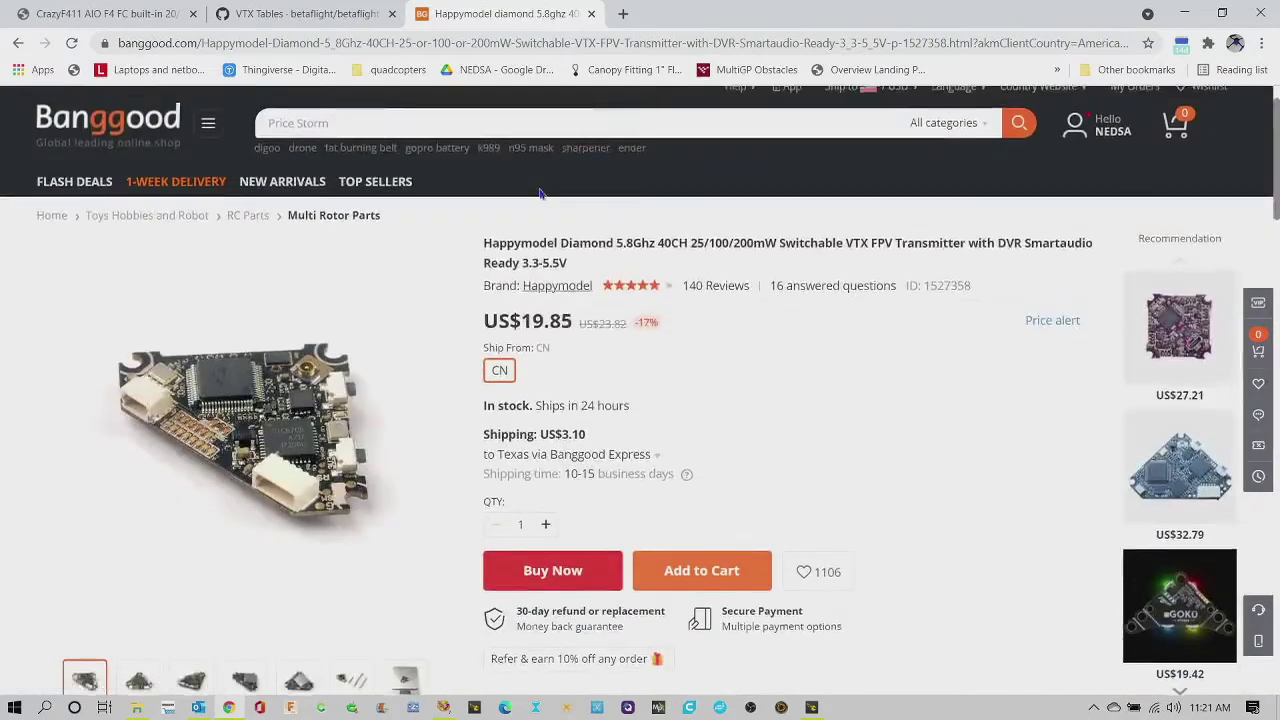
Step: Return to the Google results and open Happymodel's own "diamond vtx" tag archive page
left_click(18, 44)
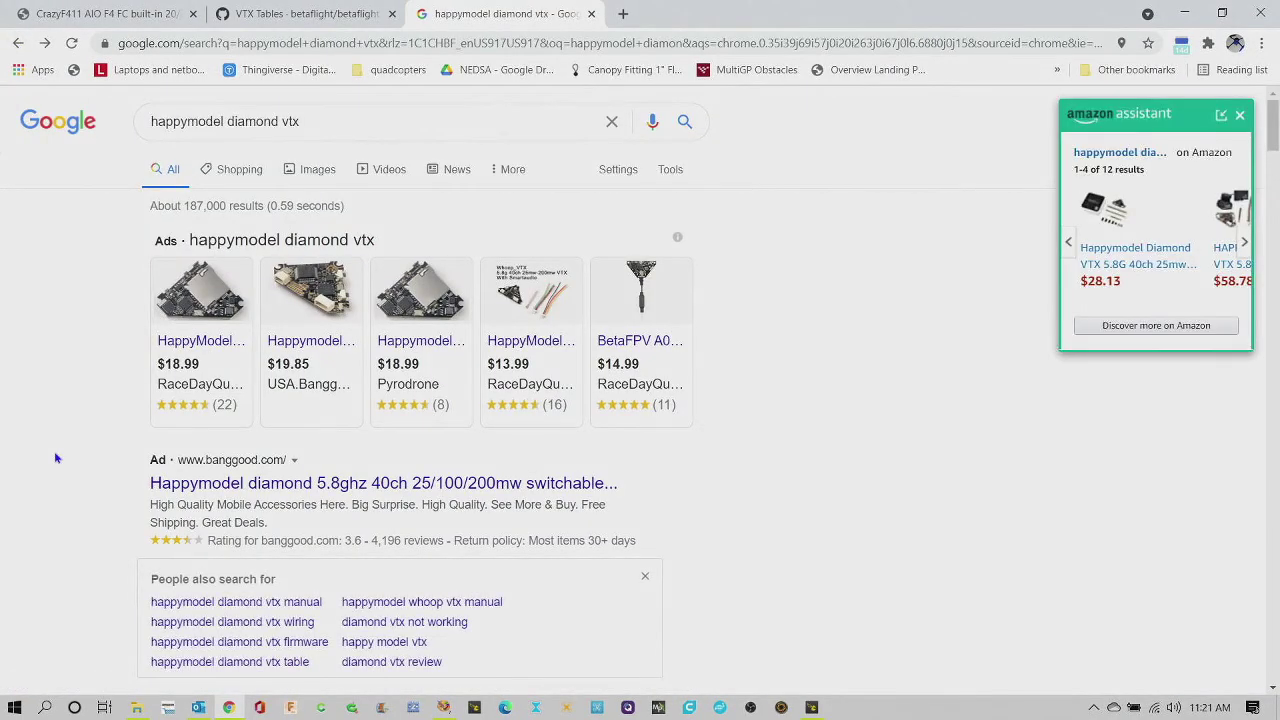
scroll(35, 588, "down", 3)
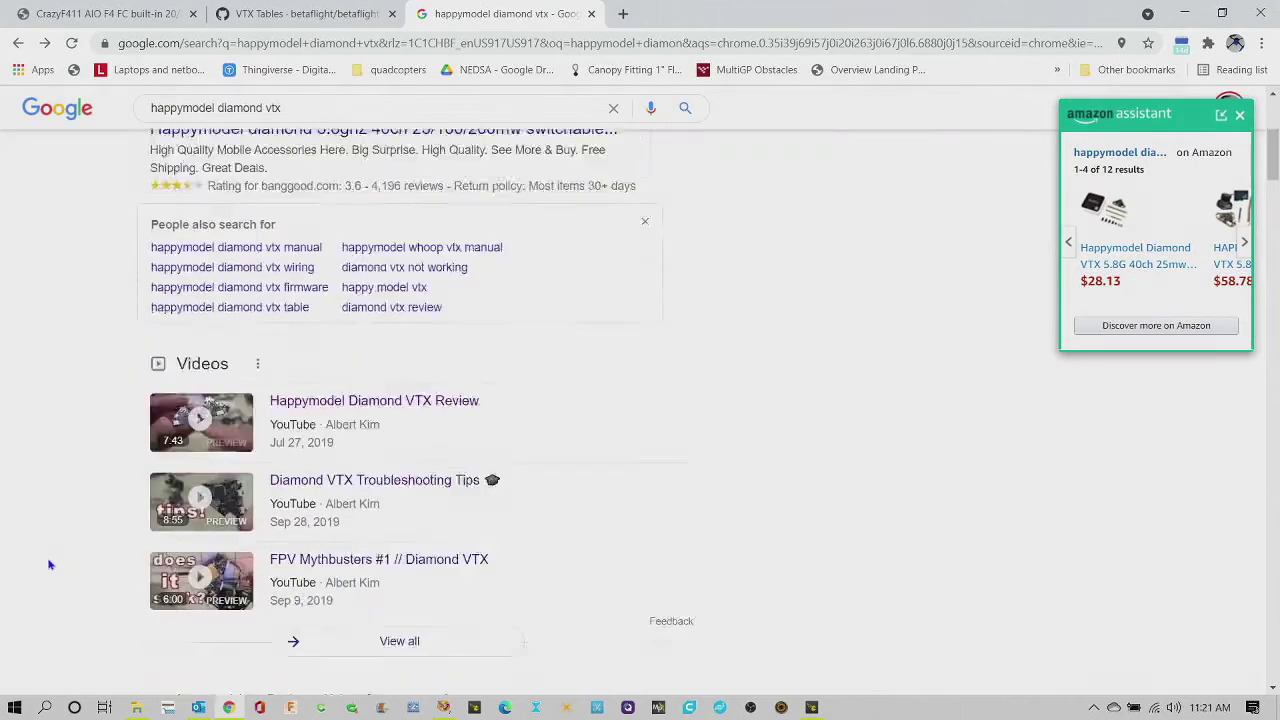
scroll(48, 565, "down", 2)
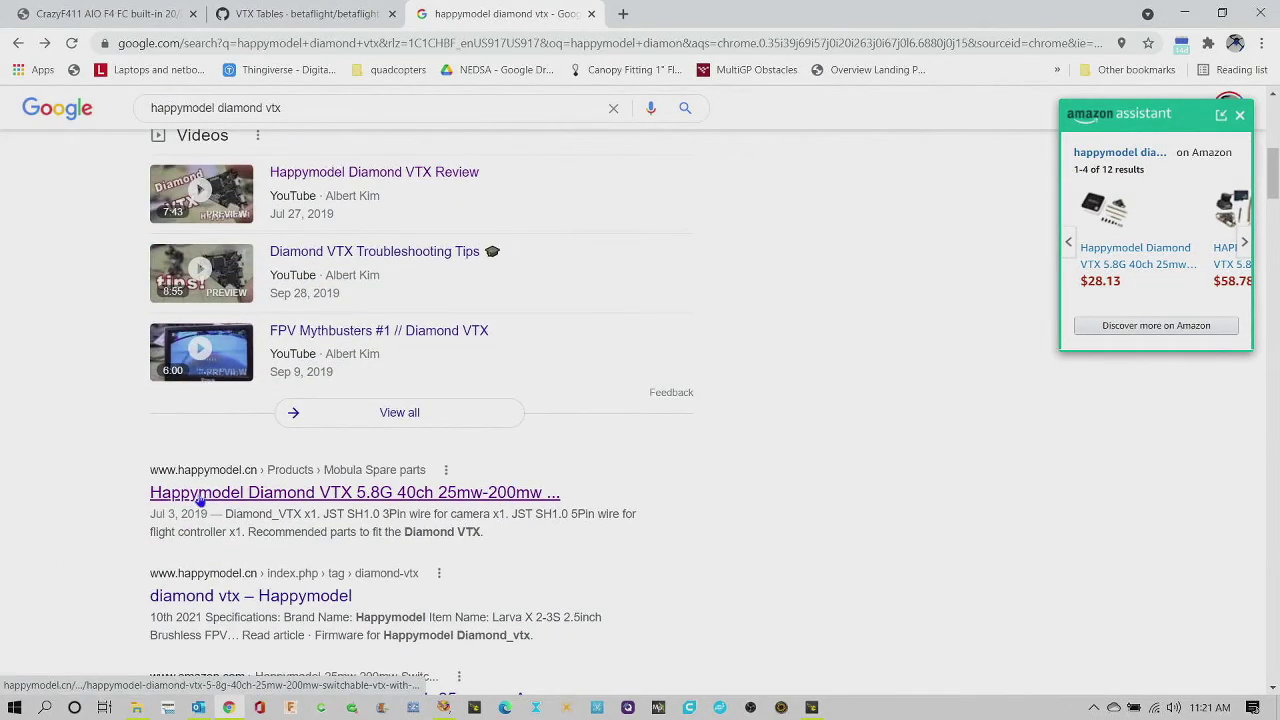
scroll(190, 450, "down", 2)
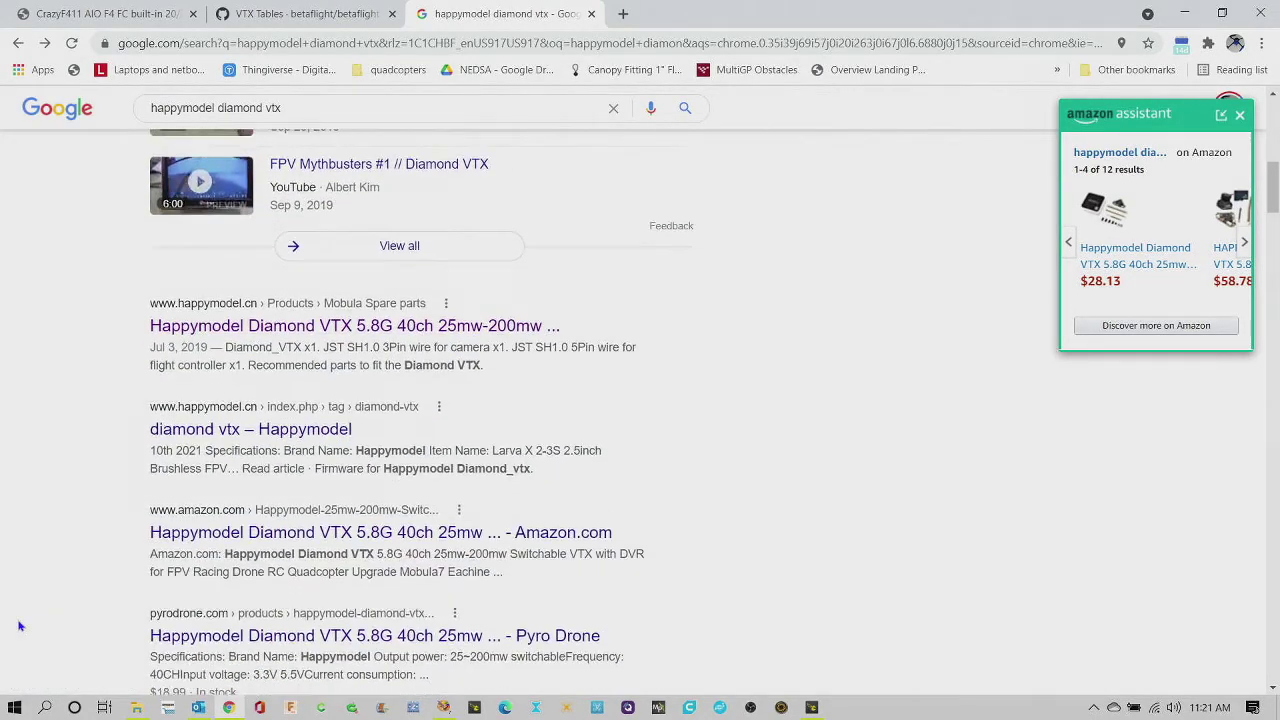
left_click(186, 435)
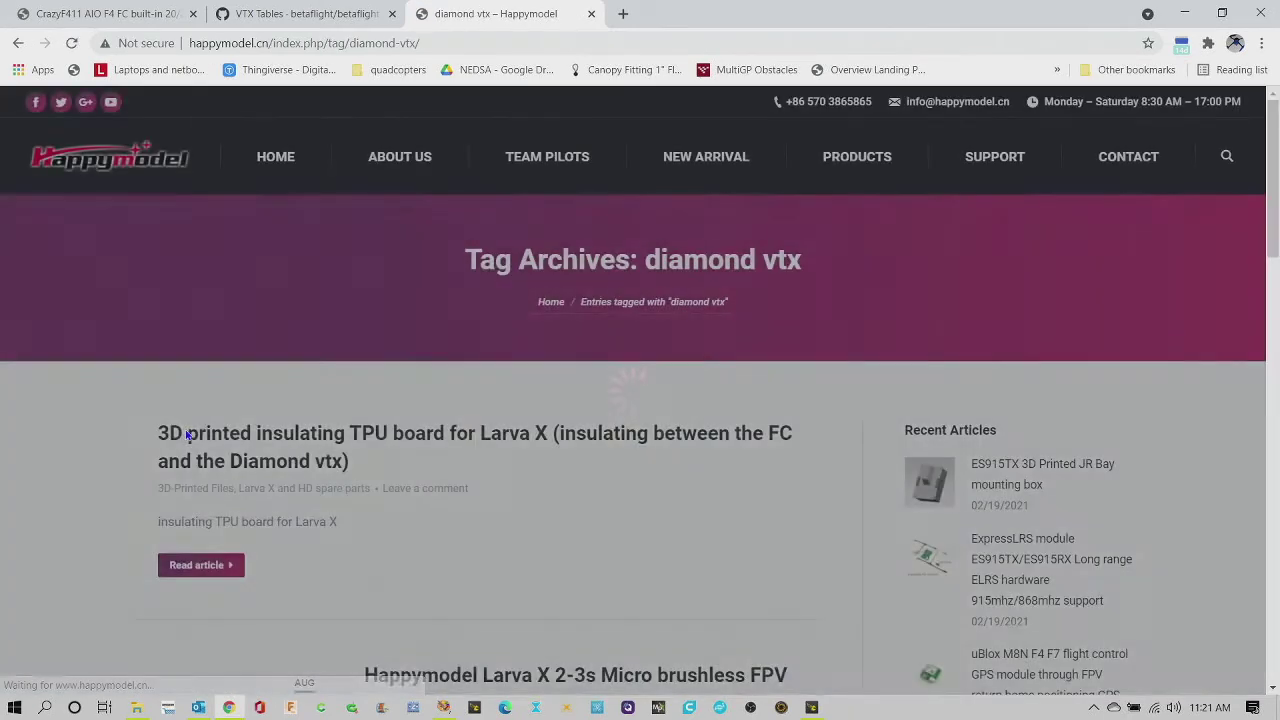
Step: Open the "Manual for 5.8G Diamond_vtx" post, look over the page, and open its Diamond VTX built-in DVR manual PDF
scroll(501, 492, "down", 7)
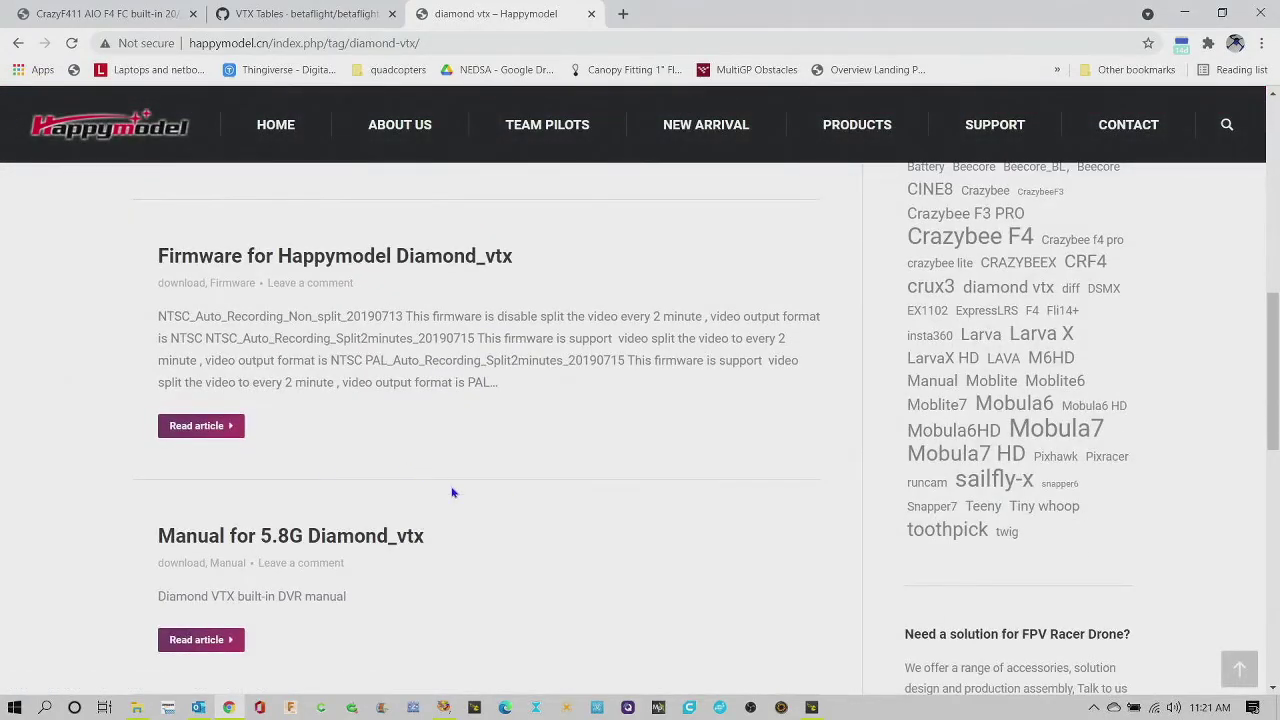
left_click(378, 547)
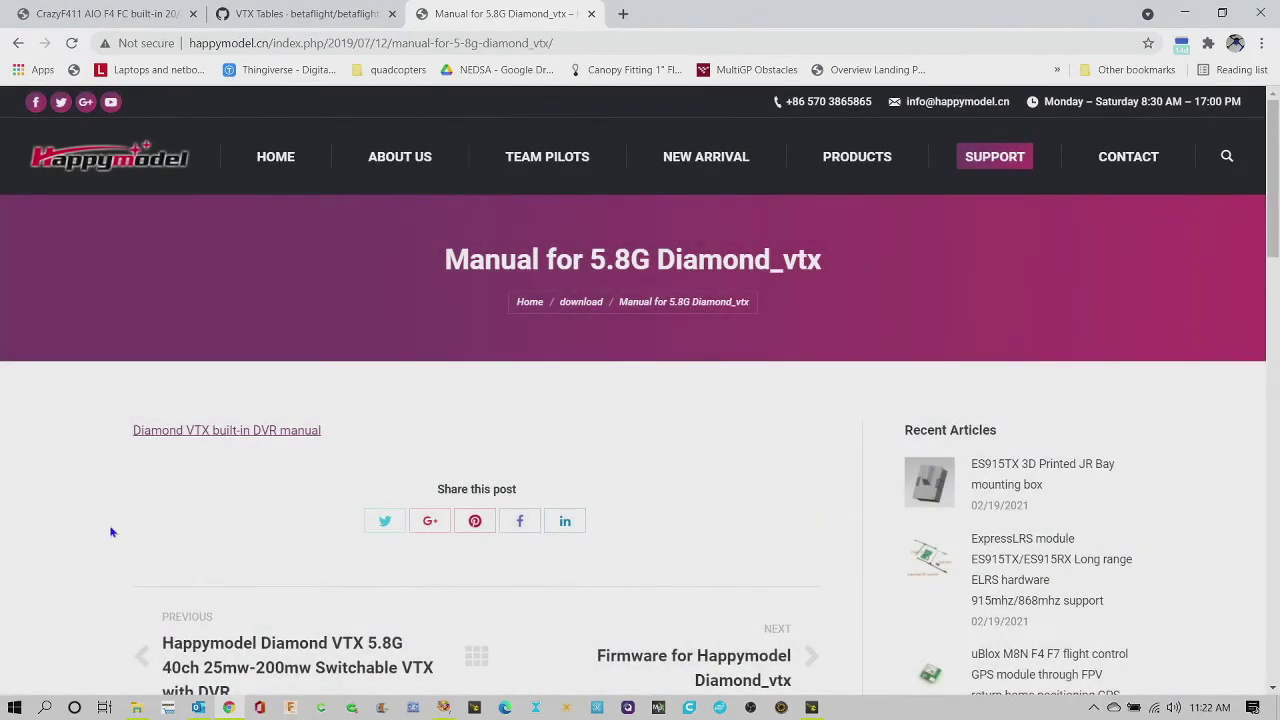
scroll(237, 491, "down", 5)
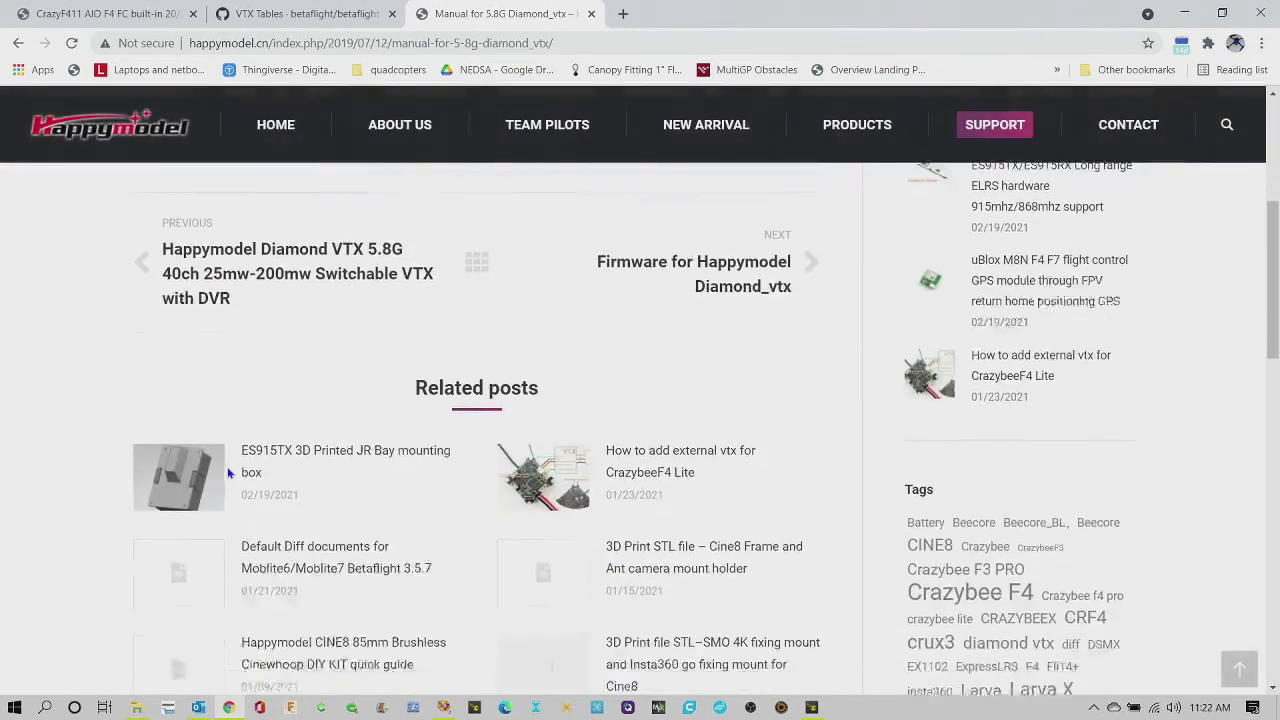
scroll(456, 412, "down", 5)
scroll(100, 440, "down", 5)
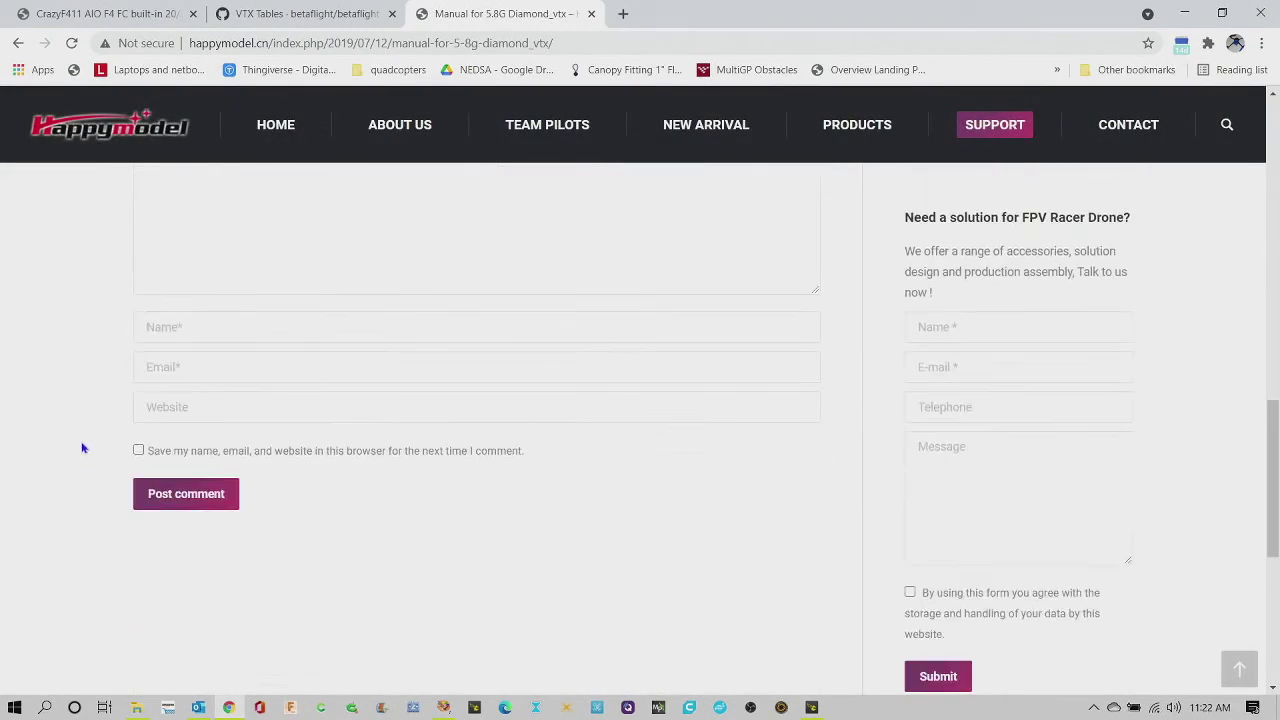
scroll(73, 458, "down", 3)
scroll(72, 458, "up", 10)
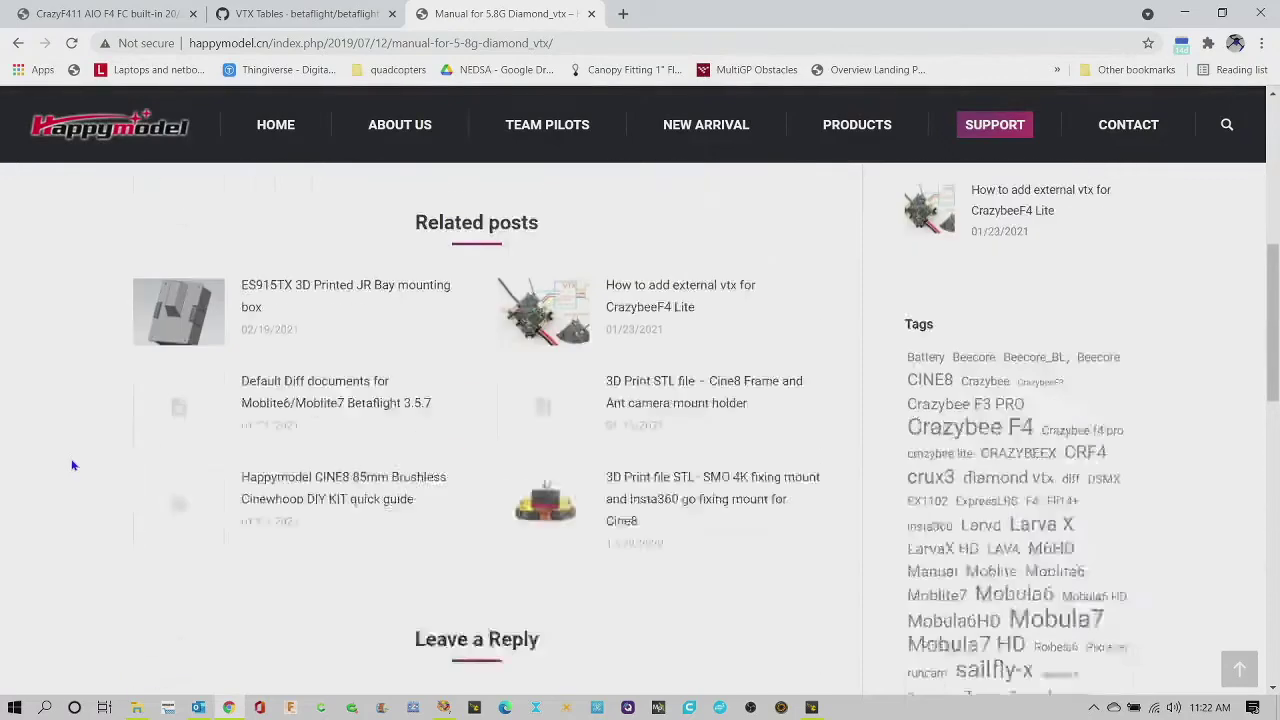
scroll(72, 465, "up", 3)
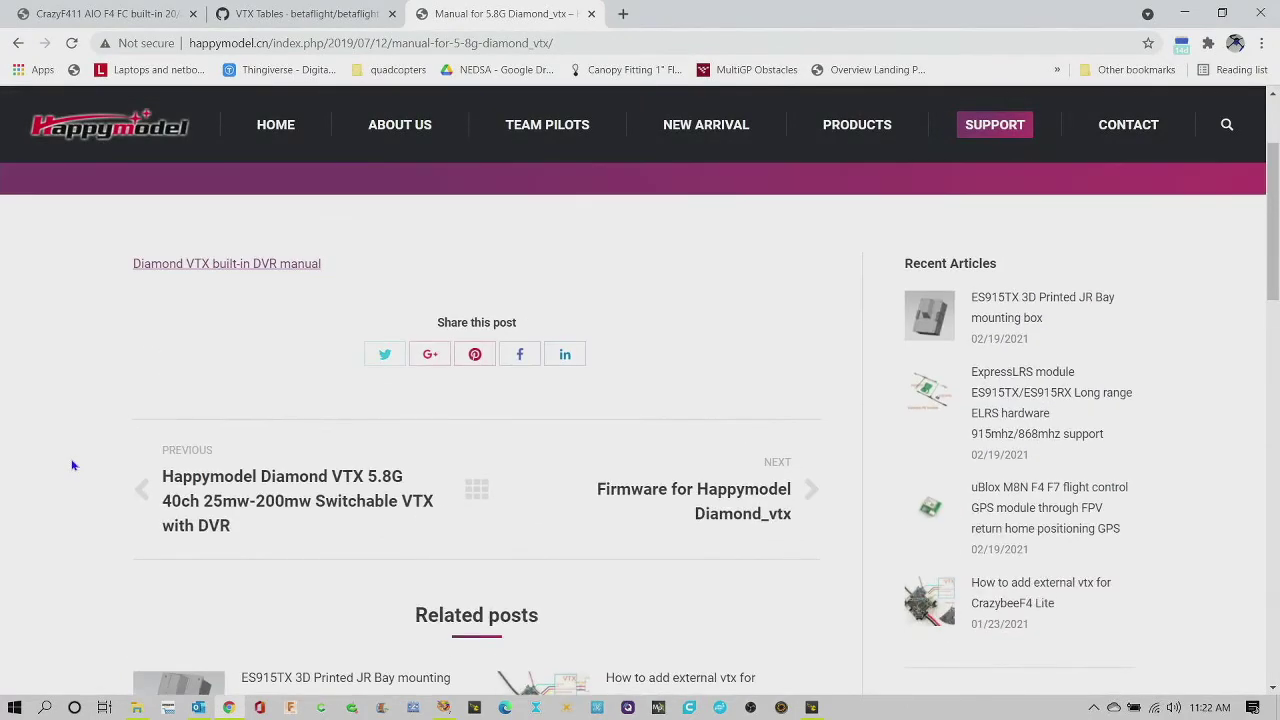
scroll(72, 465, "up", 2)
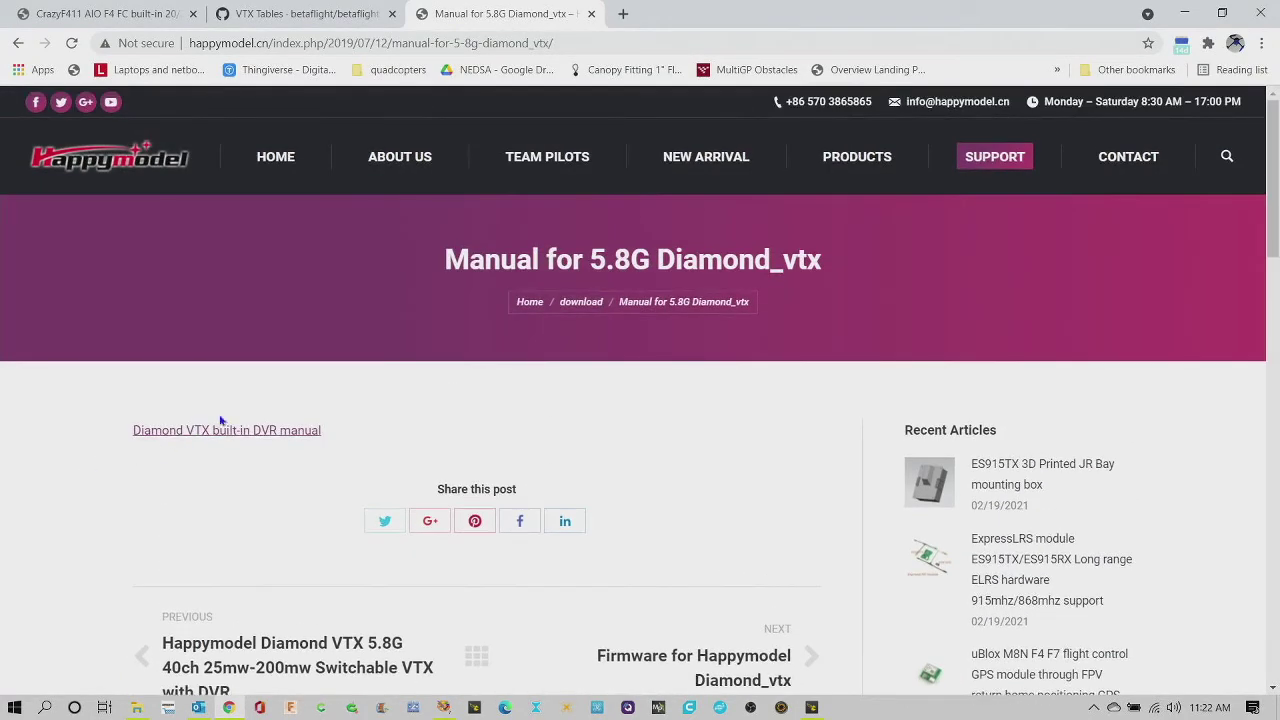
left_click(229, 440)
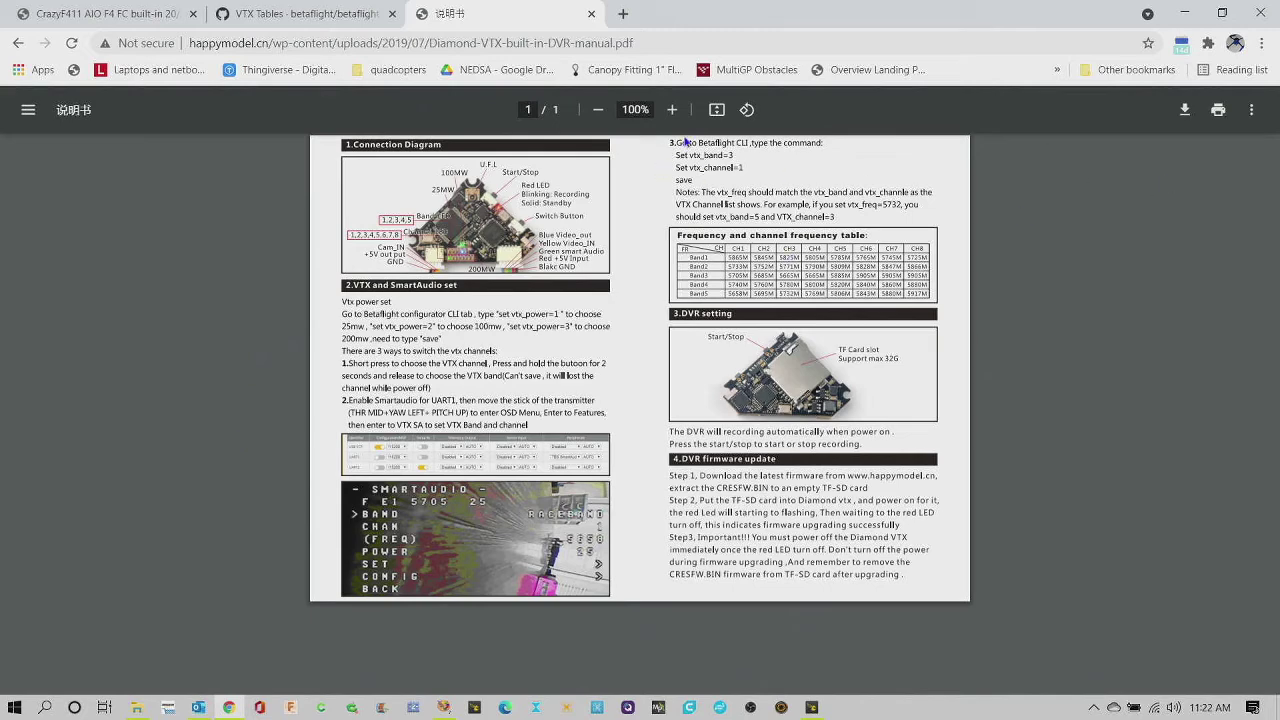
Step: Enlarge the Diamond VTX manual to 150% and read its VTX and SmartAudio, frequency table, DVR and firmware sections
left_click(672, 110)
left_click(672, 112)
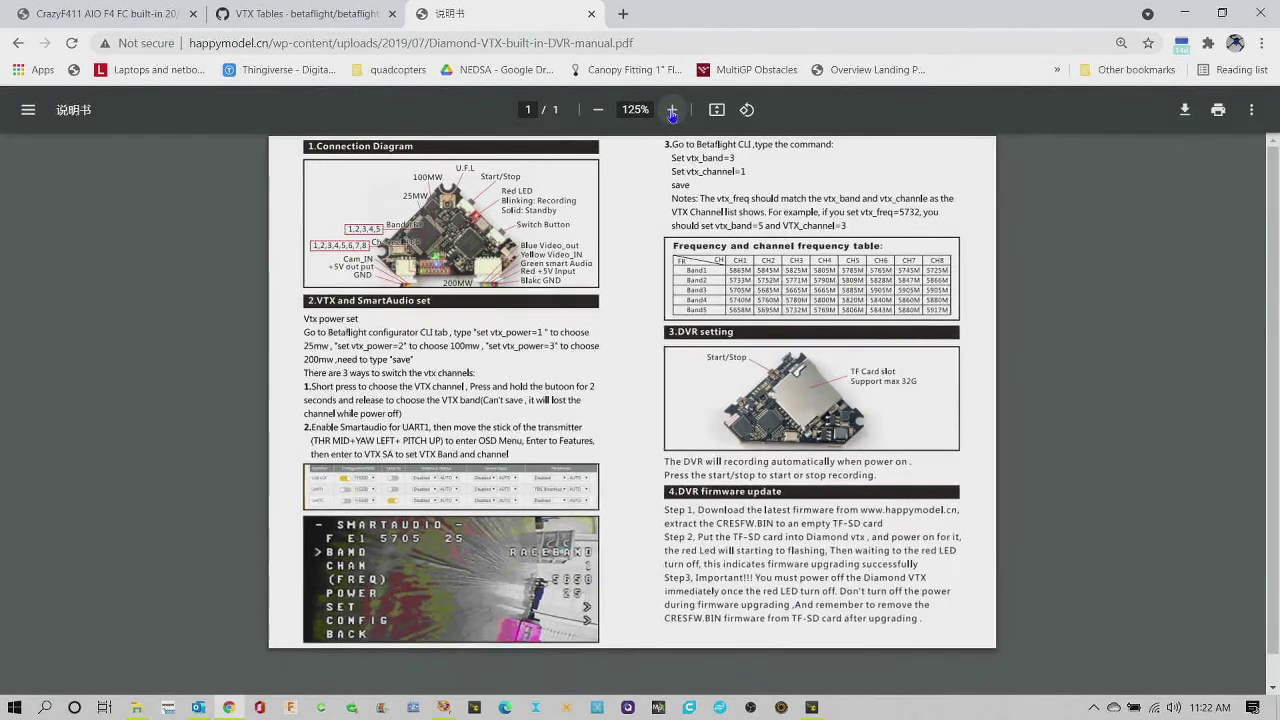
left_click(672, 112)
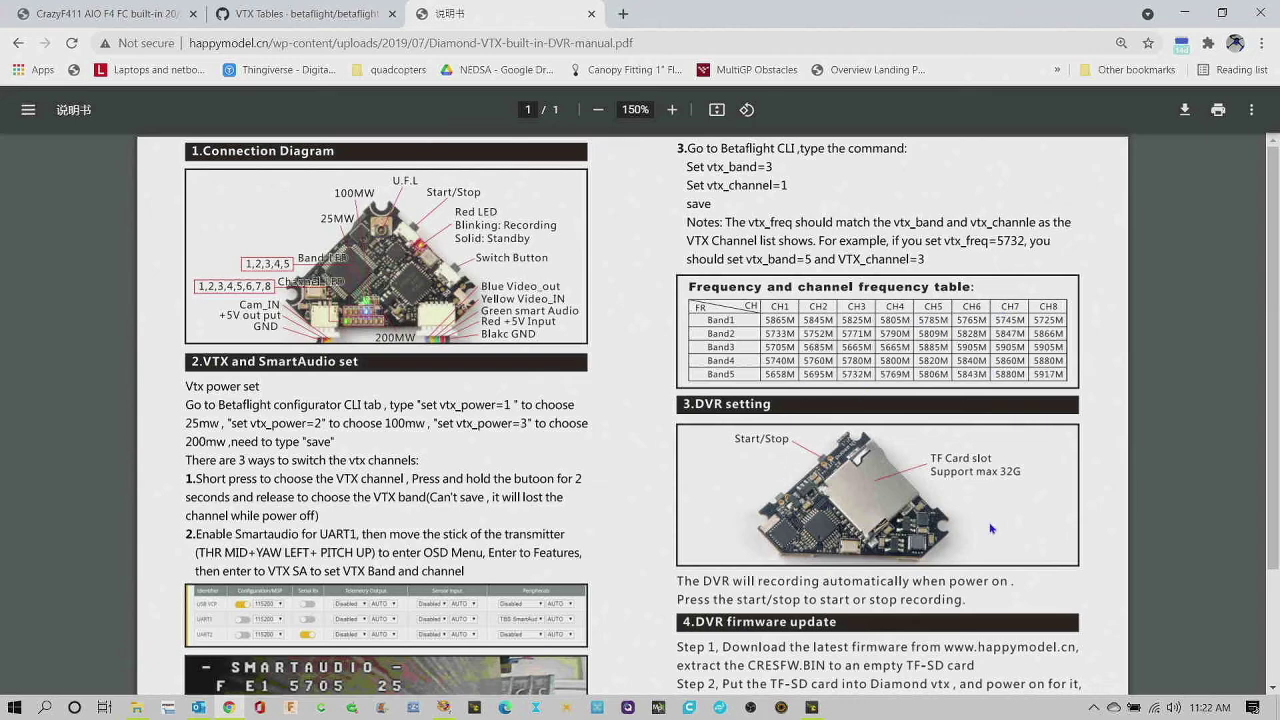
scroll(581, 561, "down", 3)
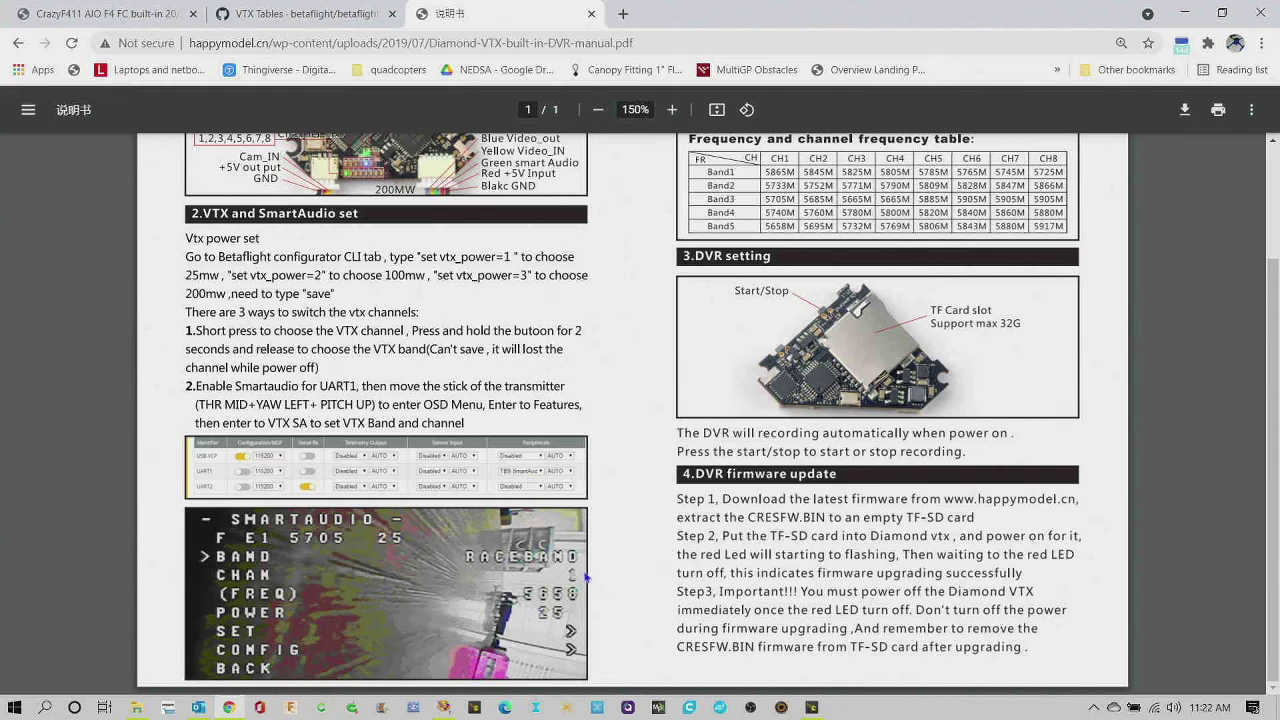
scroll(600, 300, "up", 2)
Step: Search Google for "betaflight stick commands" in a new browser tab
left_click(623, 14)
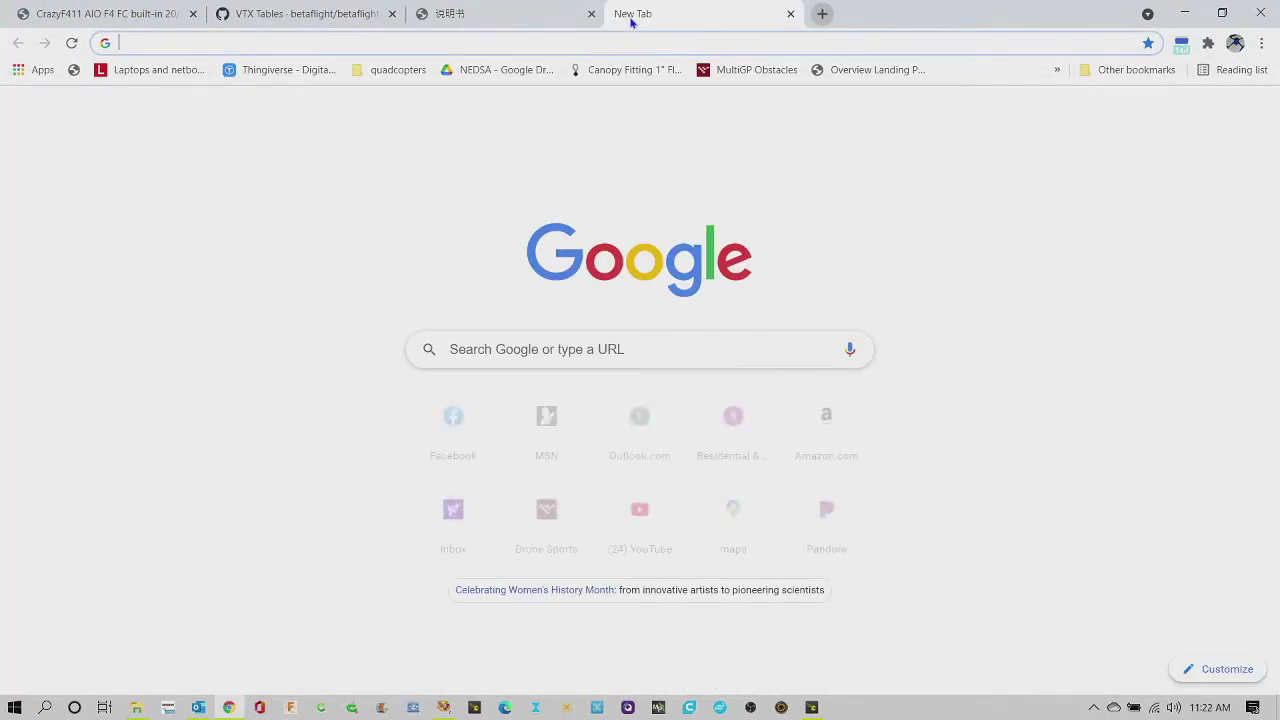
left_click(540, 343)
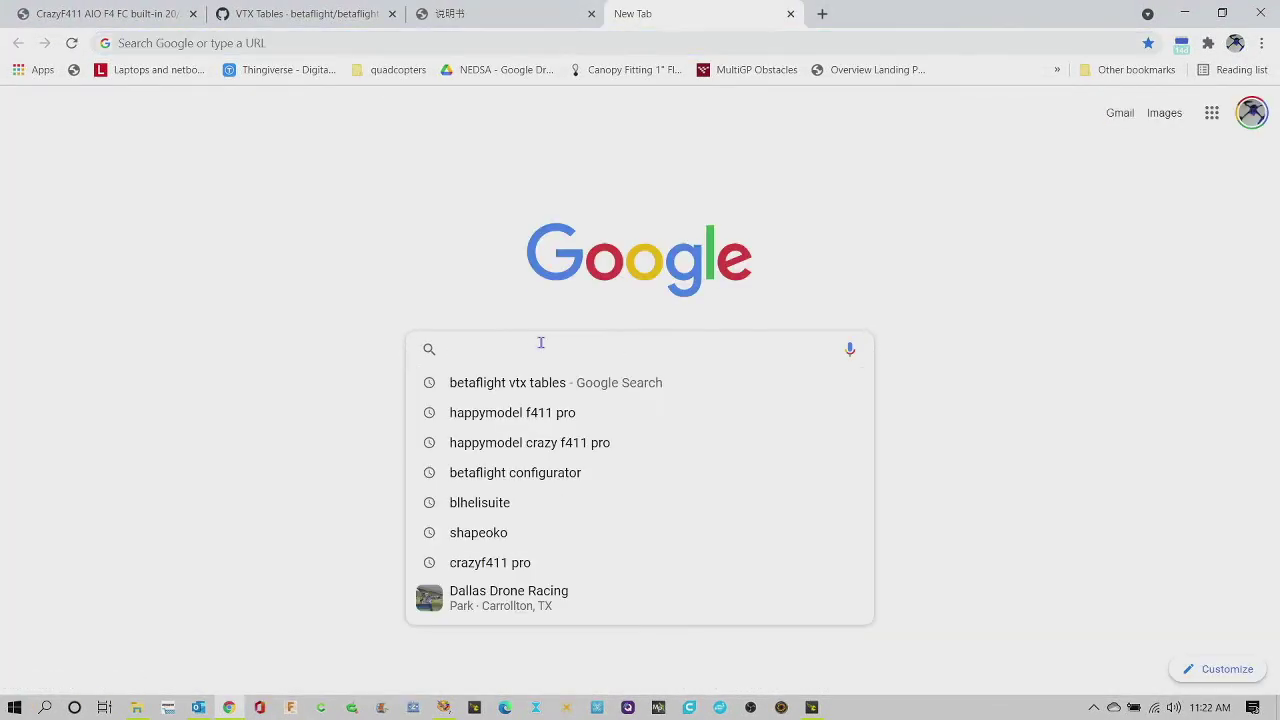
type("beta")
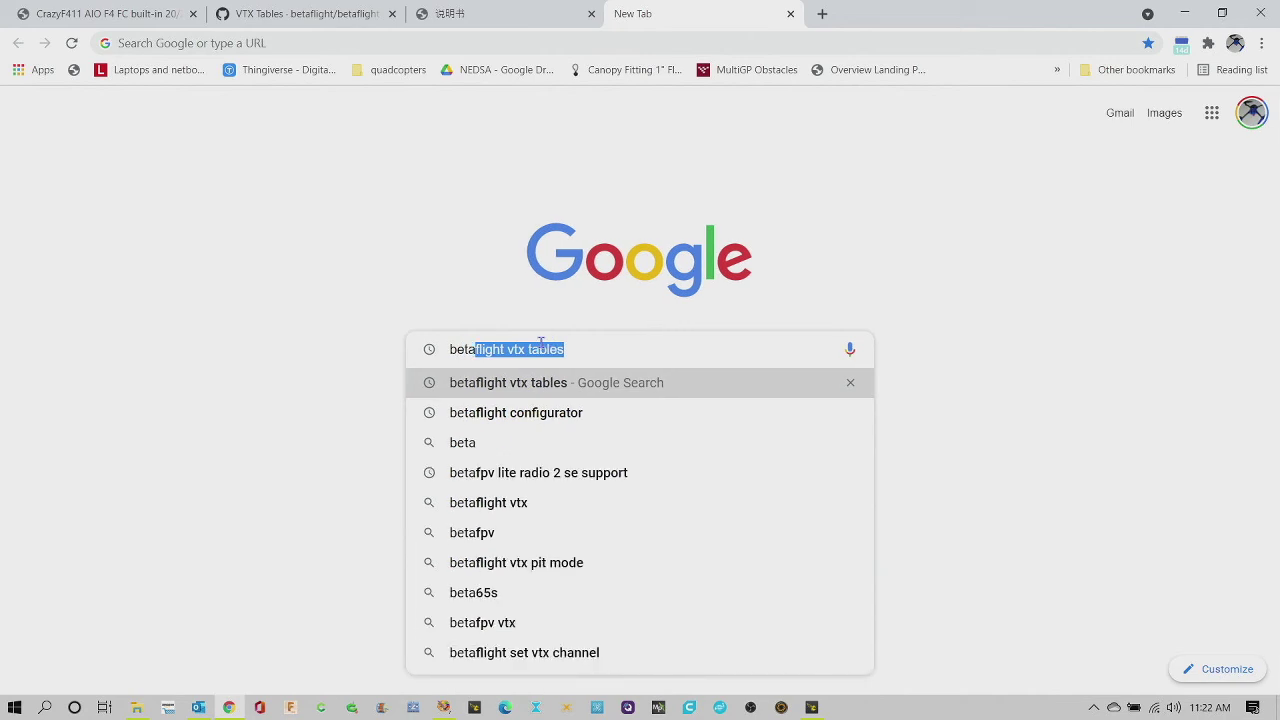
type("fl")
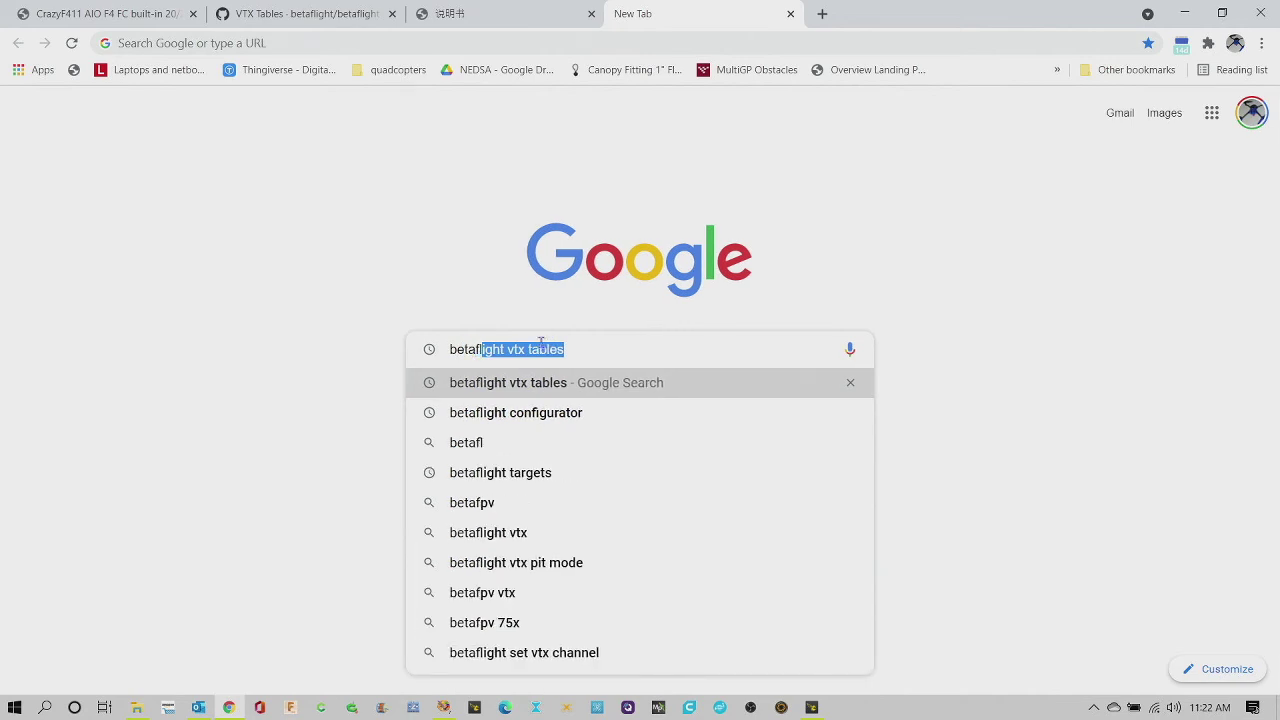
type("ight sti")
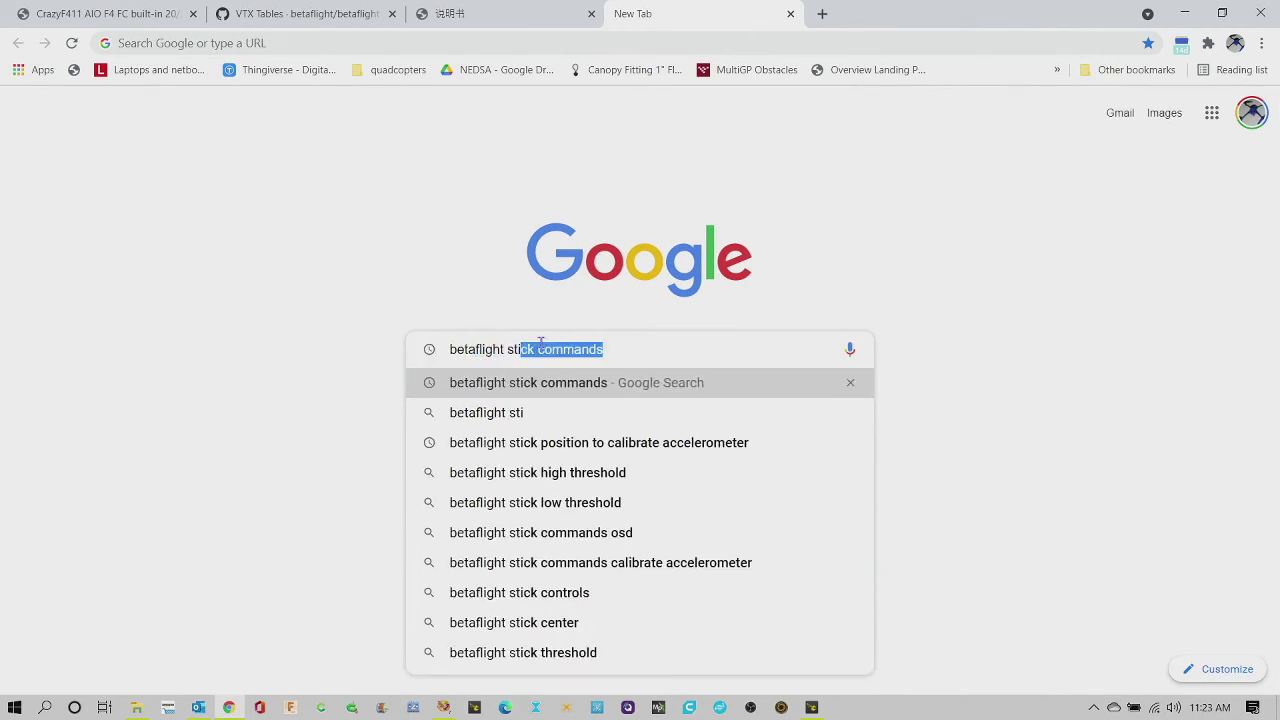
type("ck commands")
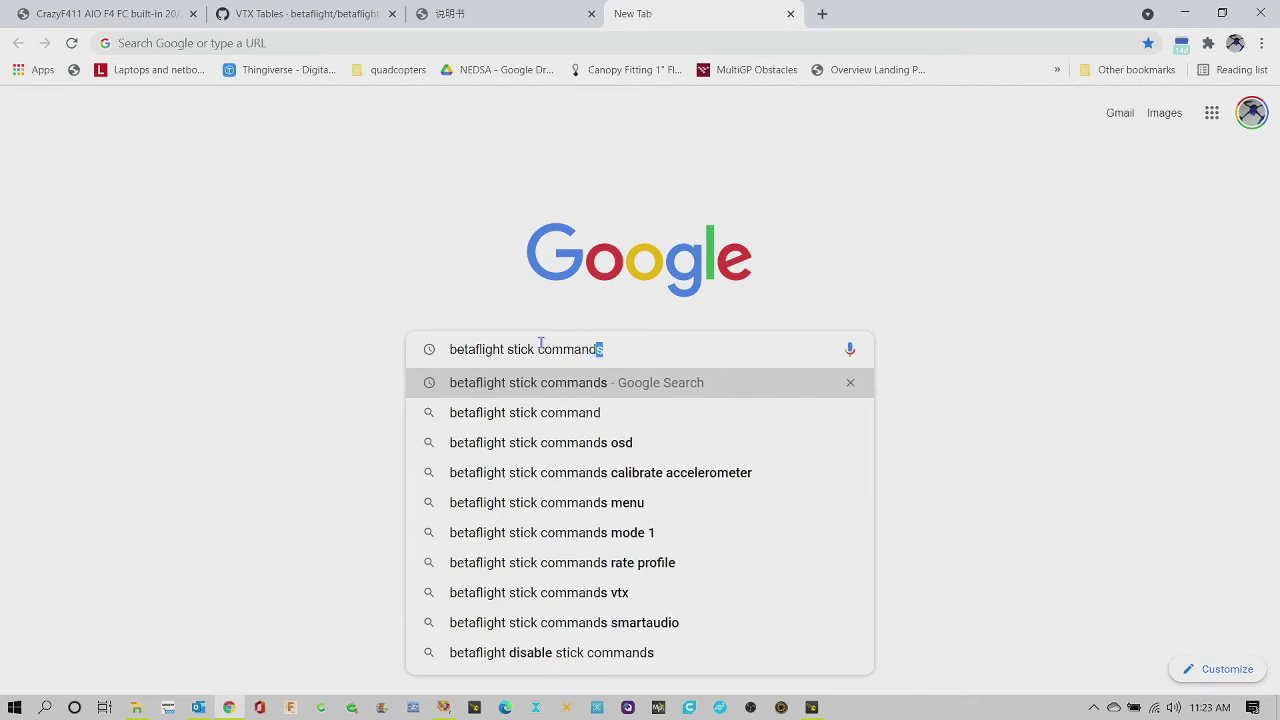
key("Return")
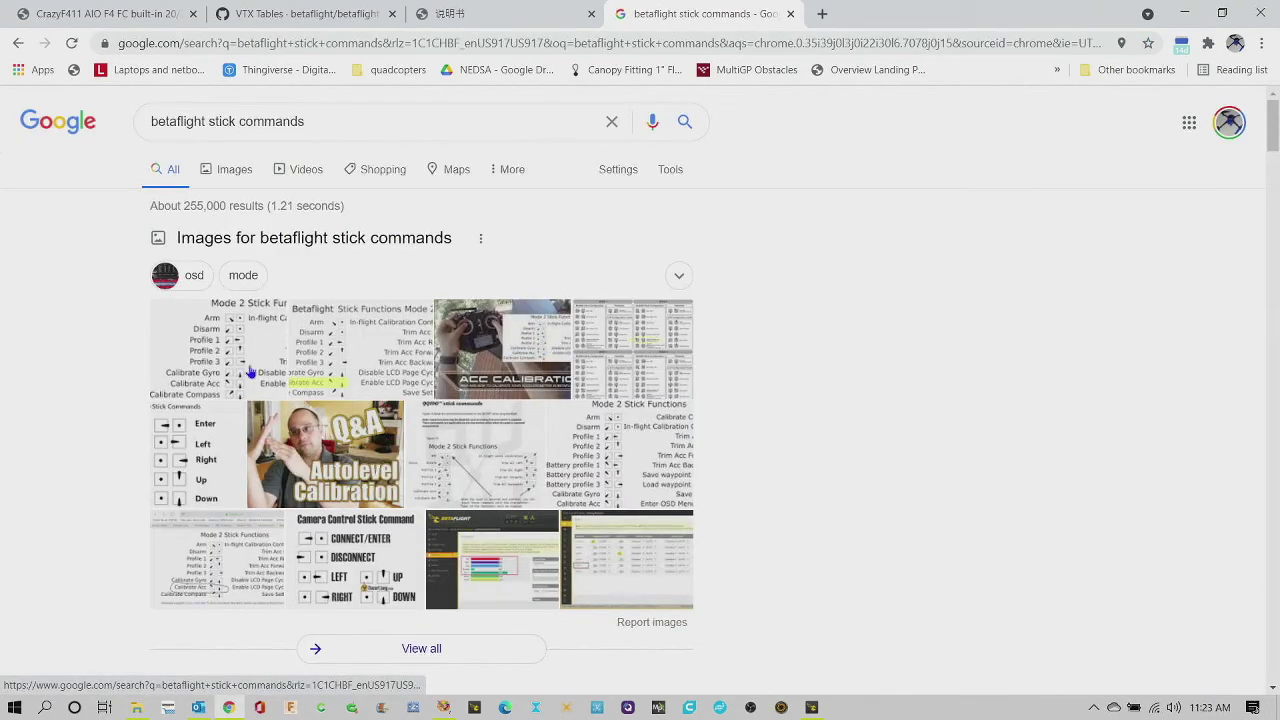
Step: Open the stick command image results, skim Oscar Liang's "Best Angle Mode Settings for Tiny Whoops" article, and close it
left_click(388, 351)
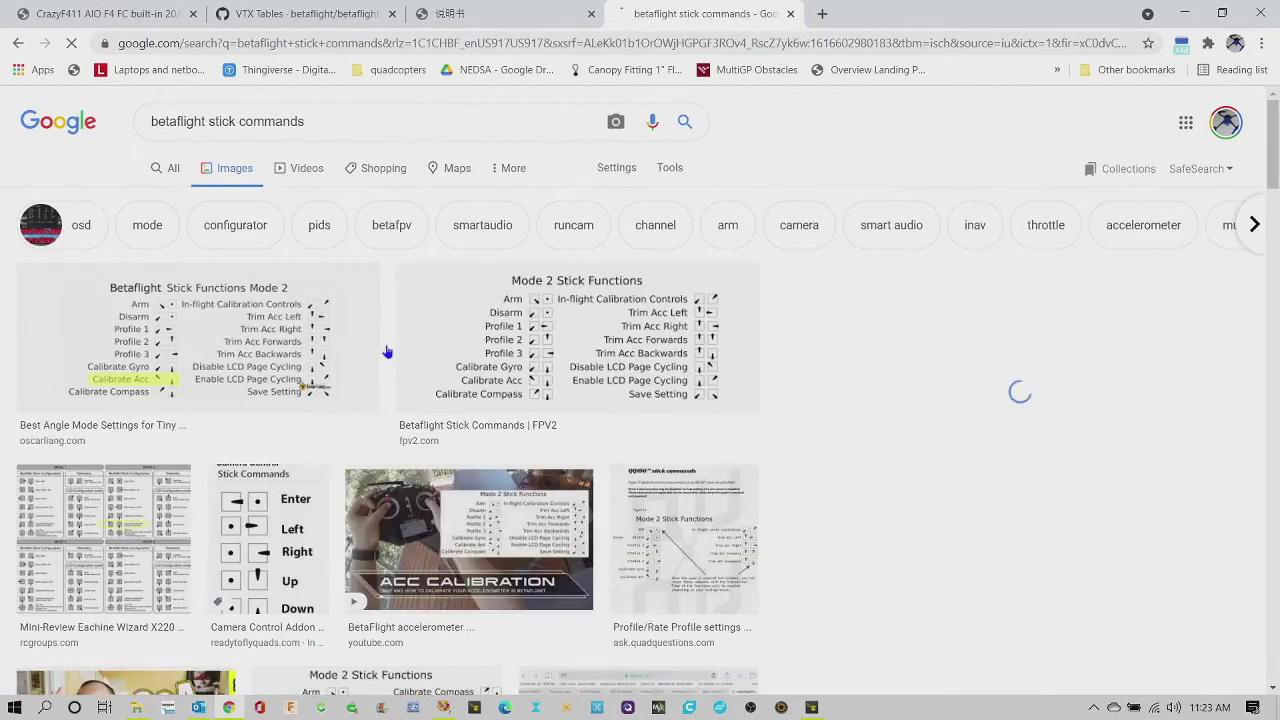
scroll(177, 329, "down", 2)
left_click(183, 327)
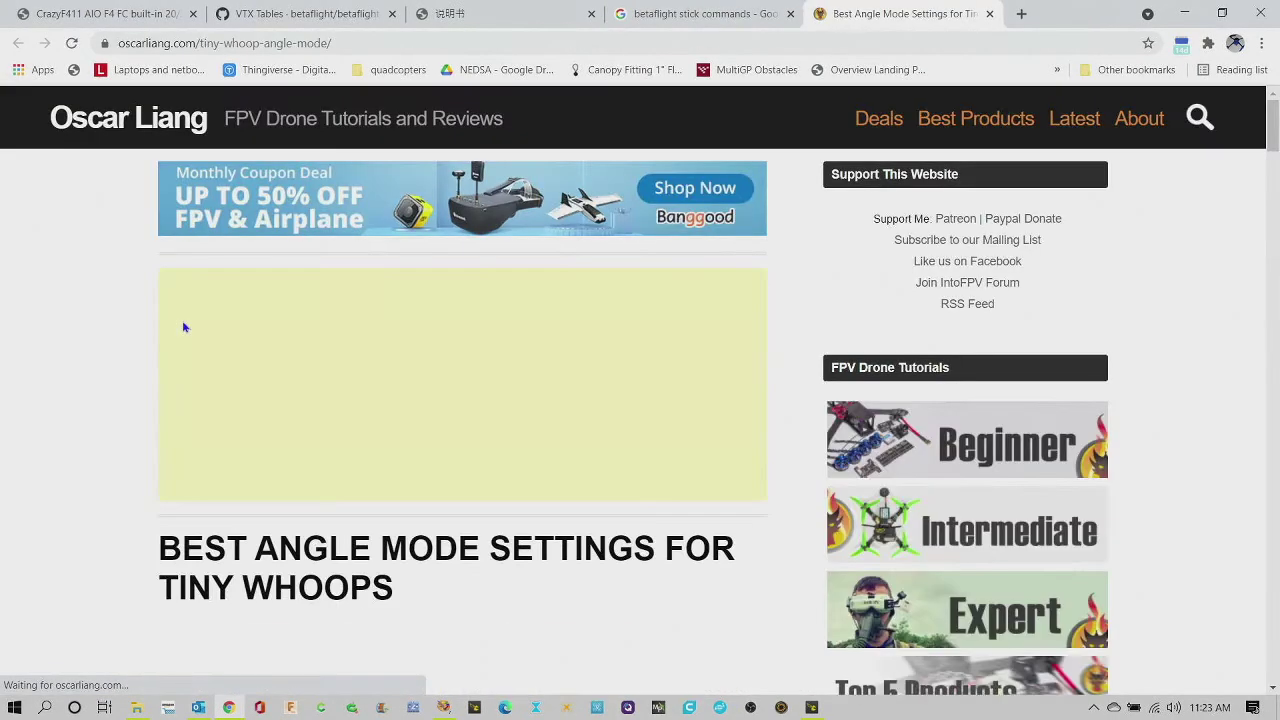
scroll(38, 540, "down", 15)
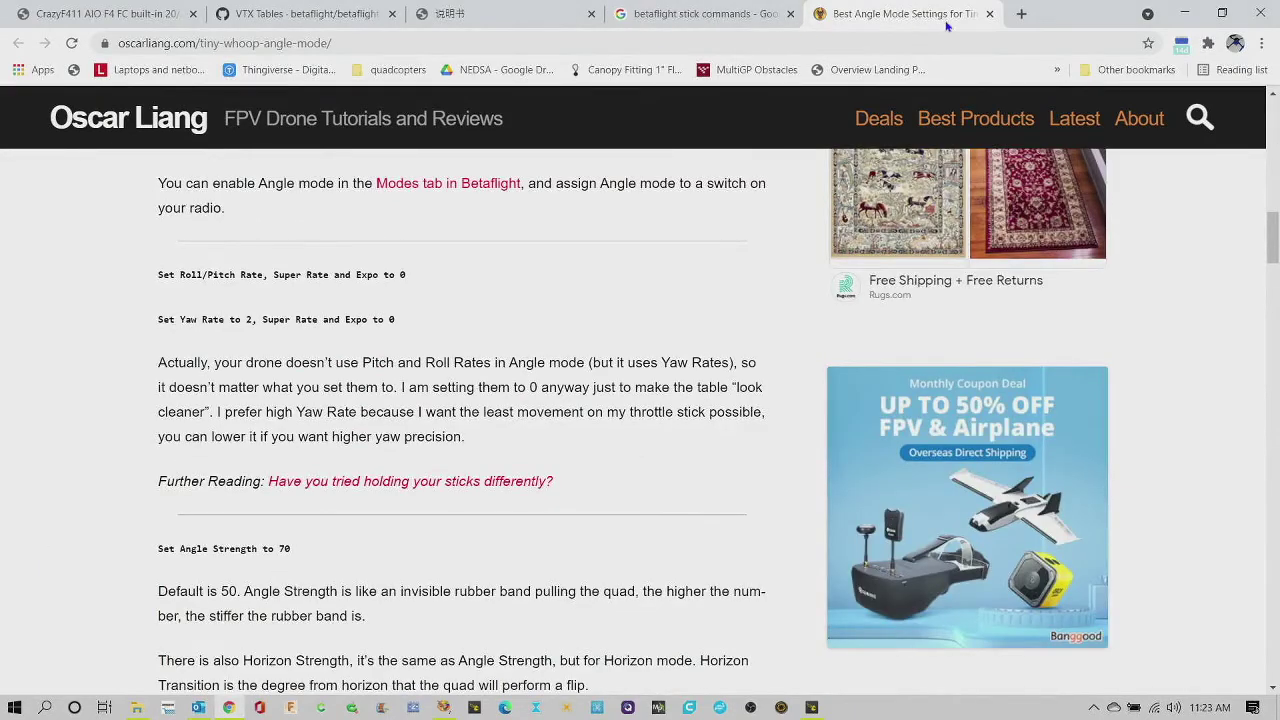
left_click(989, 13)
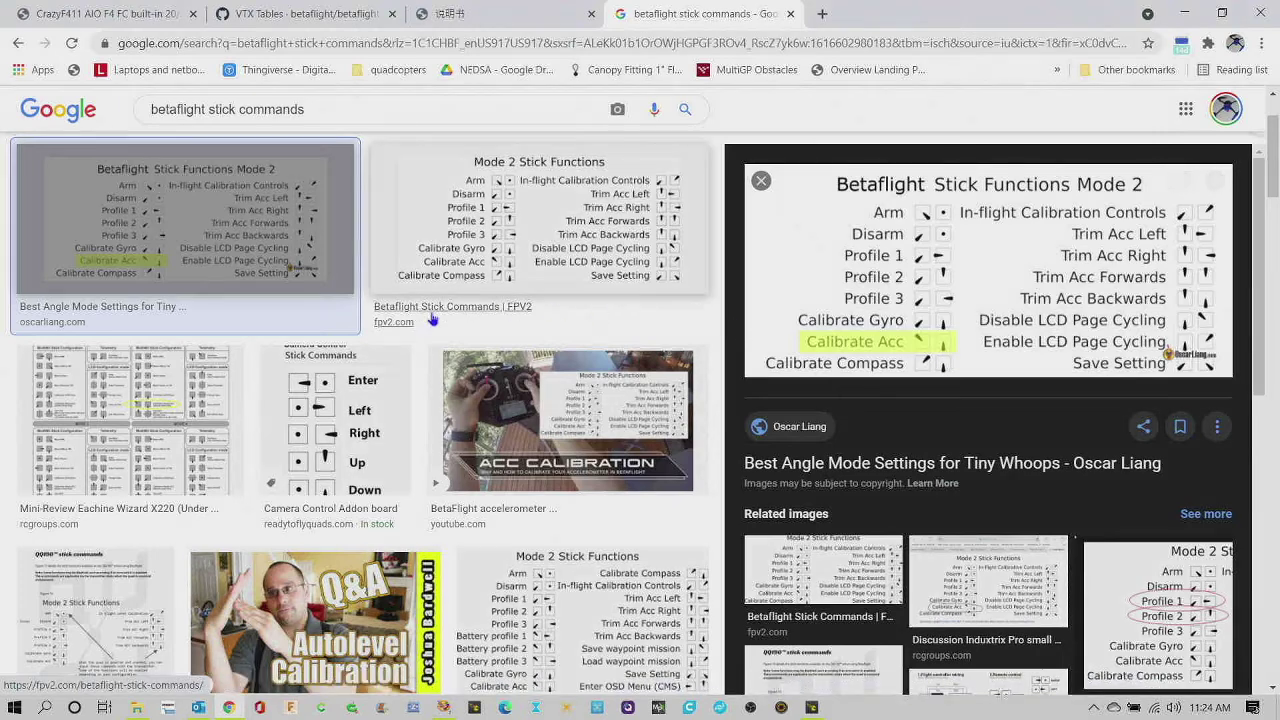
Step: Preview the Camera Control and Newton Airlines Mode 2 stick charts, and return to the SmartAudio menu picture in the Diamond VTX manual
left_click(310, 443)
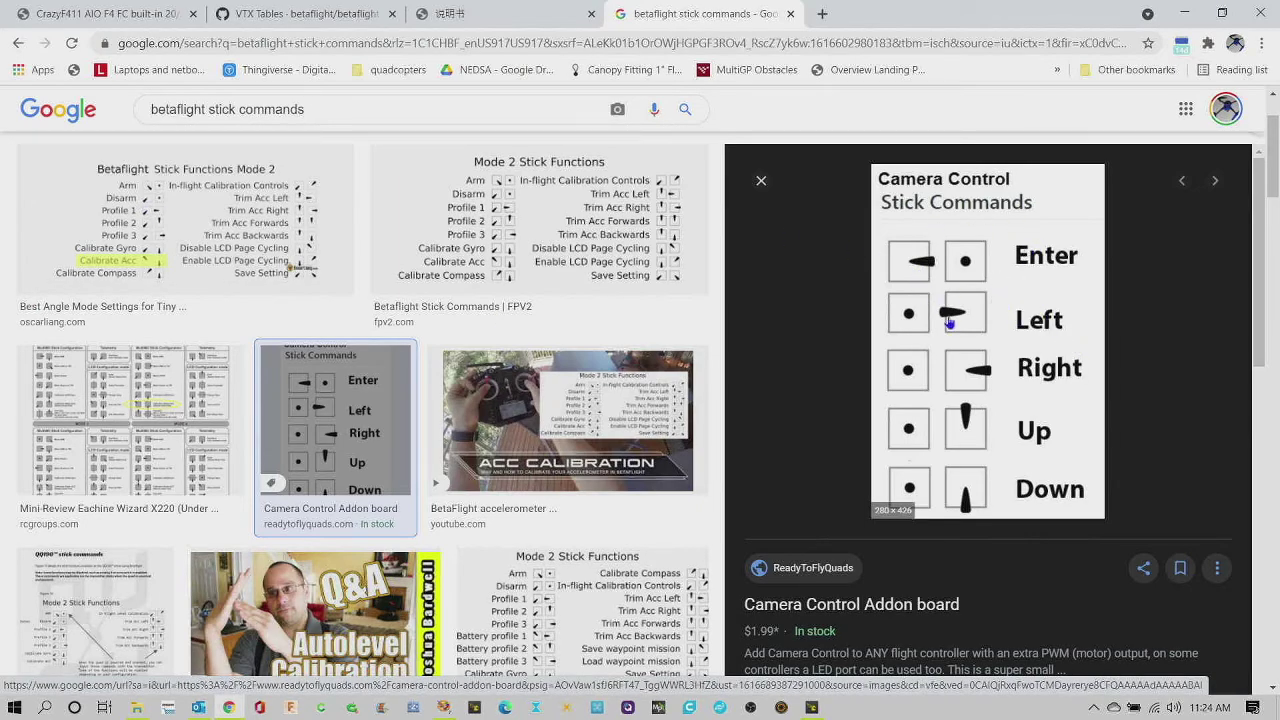
left_click(583, 610)
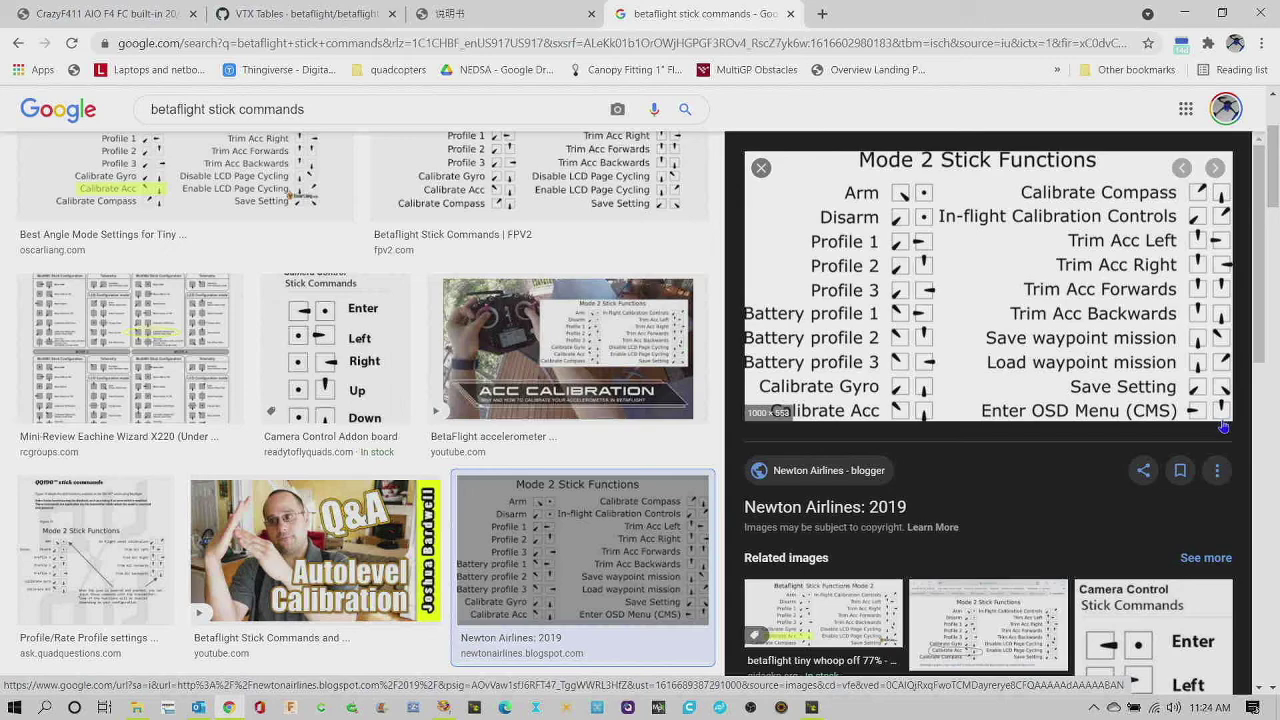
left_click(475, 14)
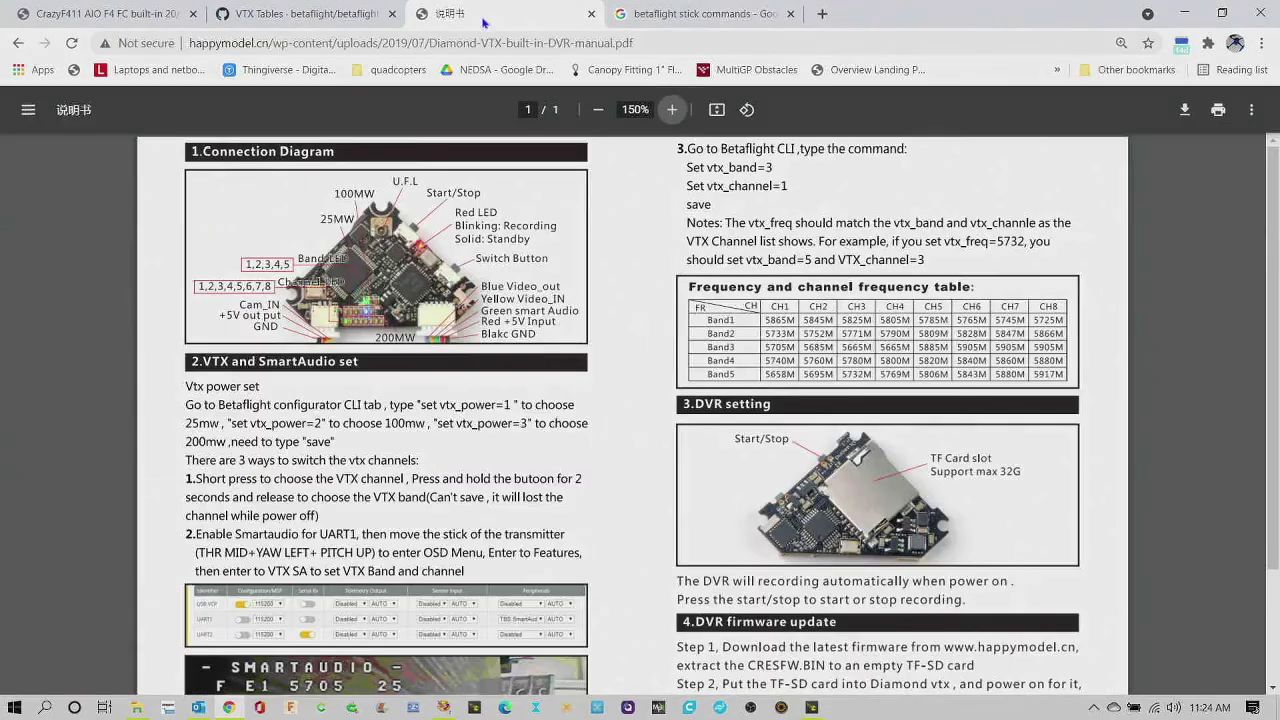
scroll(395, 525, "down", 2)
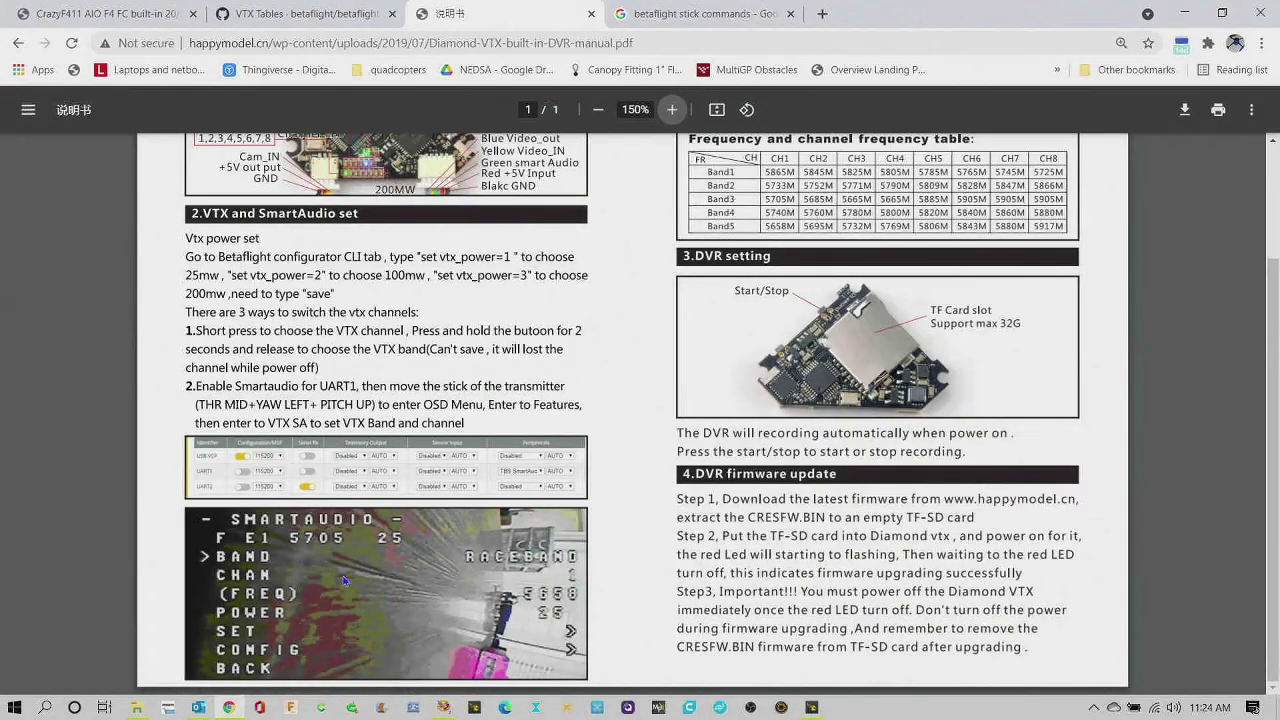